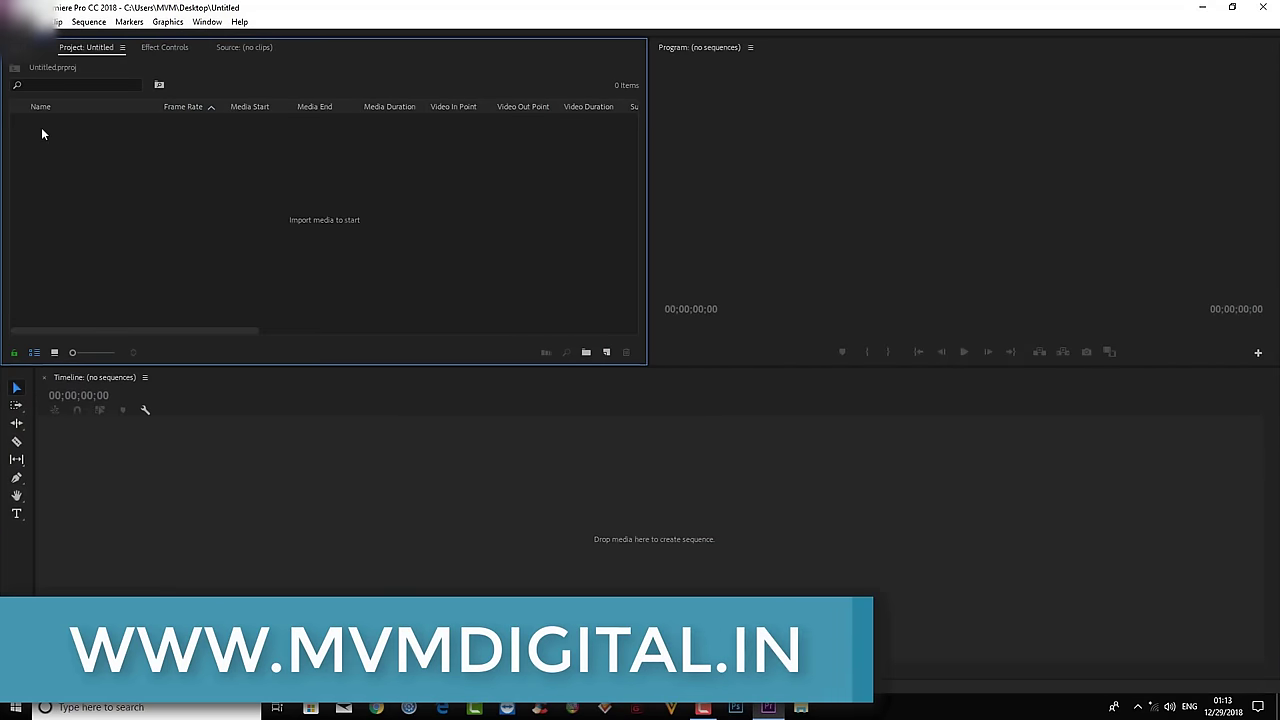
Browse the Effects and Effect Controls panels, then return to the Project panel.
{"action": "left_click", "coordinate": [30, 47]}
{"action": "left_click", "coordinate": [75, 46]}
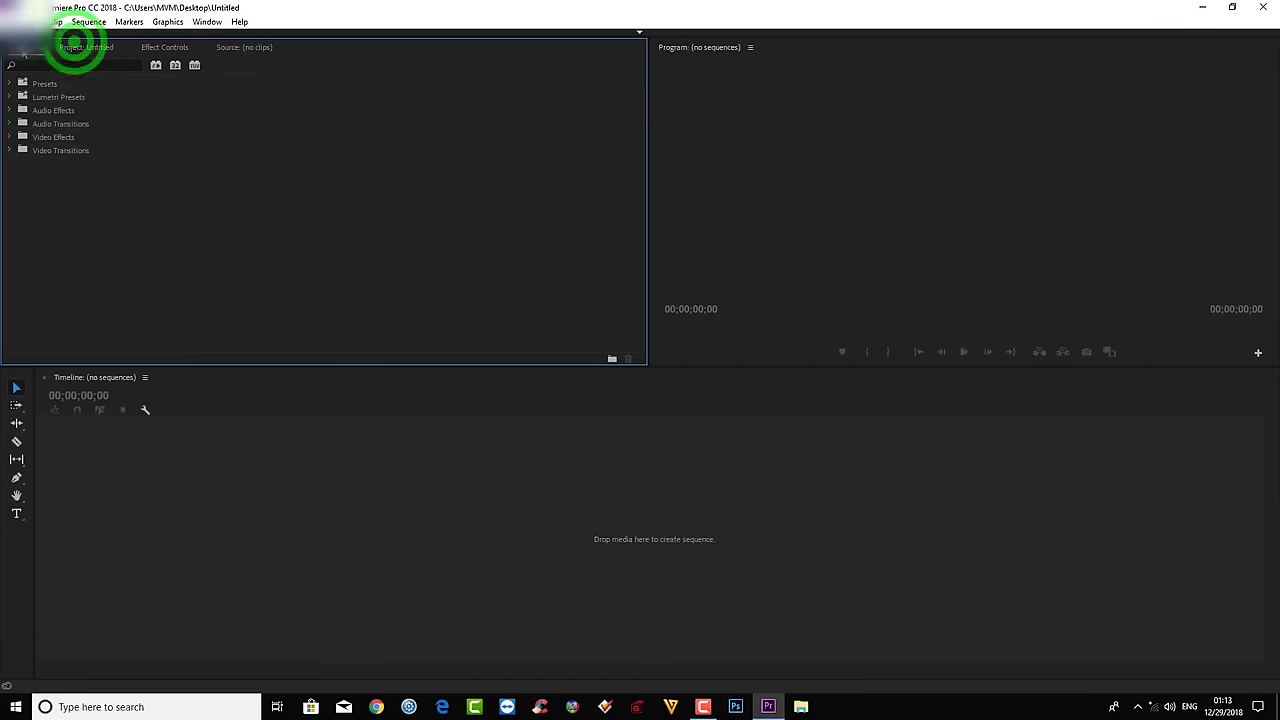
{"action": "left_click", "coordinate": [165, 48]}
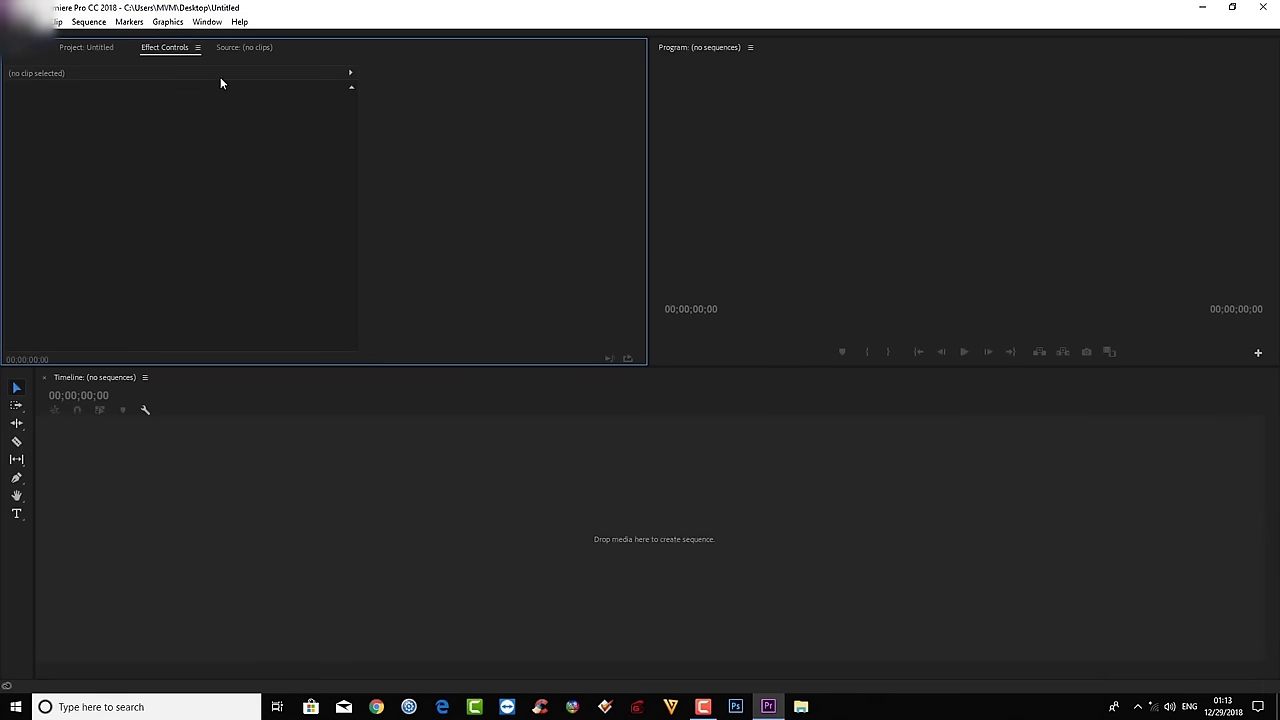
{"action": "left_click", "coordinate": [72, 49]}
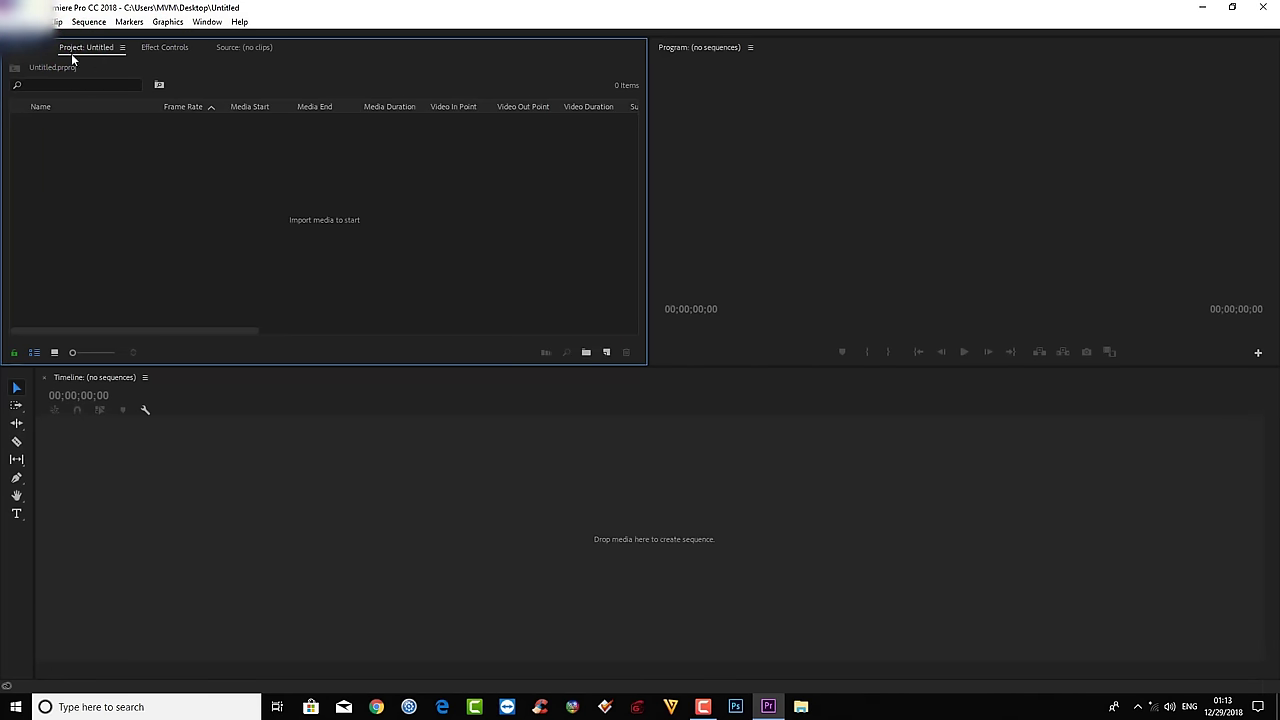
Create a new bin named BCG in the Project panel.
{"action": "right_click", "coordinate": [104, 167]}
{"action": "left_click", "coordinate": [148, 197]}
{"action": "type", "text": "Bo"}
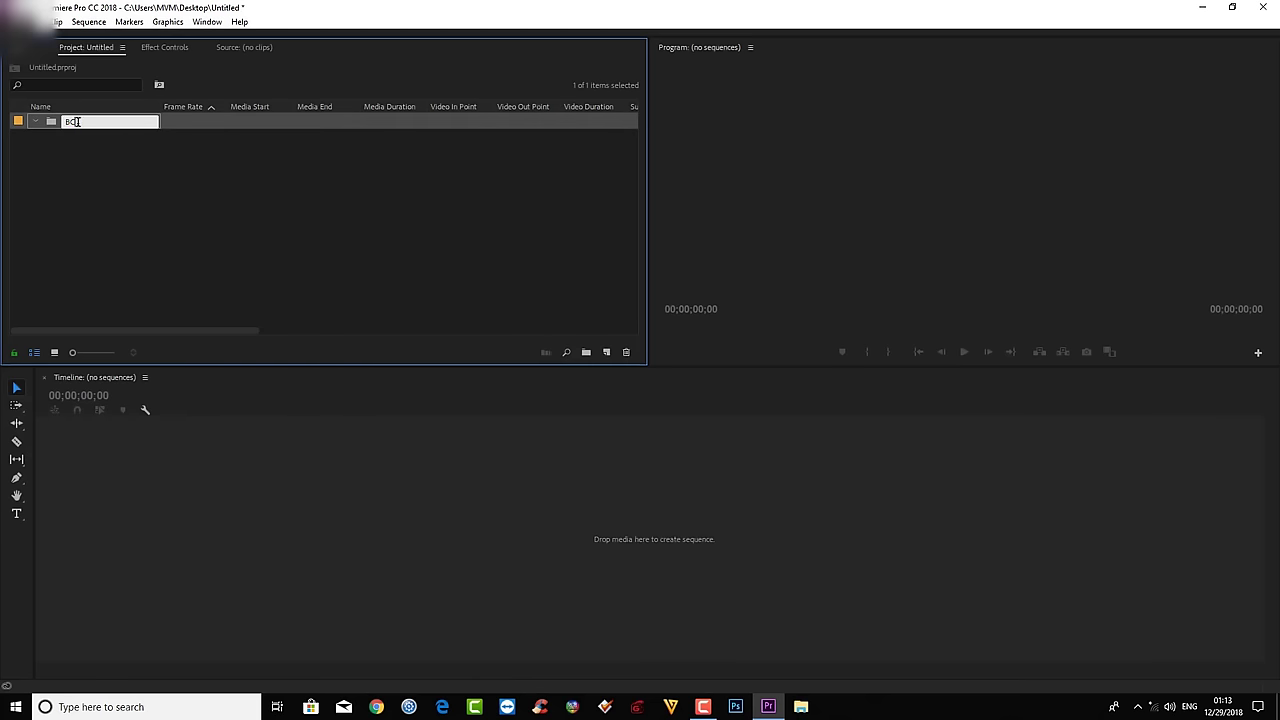
{"action": "left_click", "coordinate": [118, 160]}
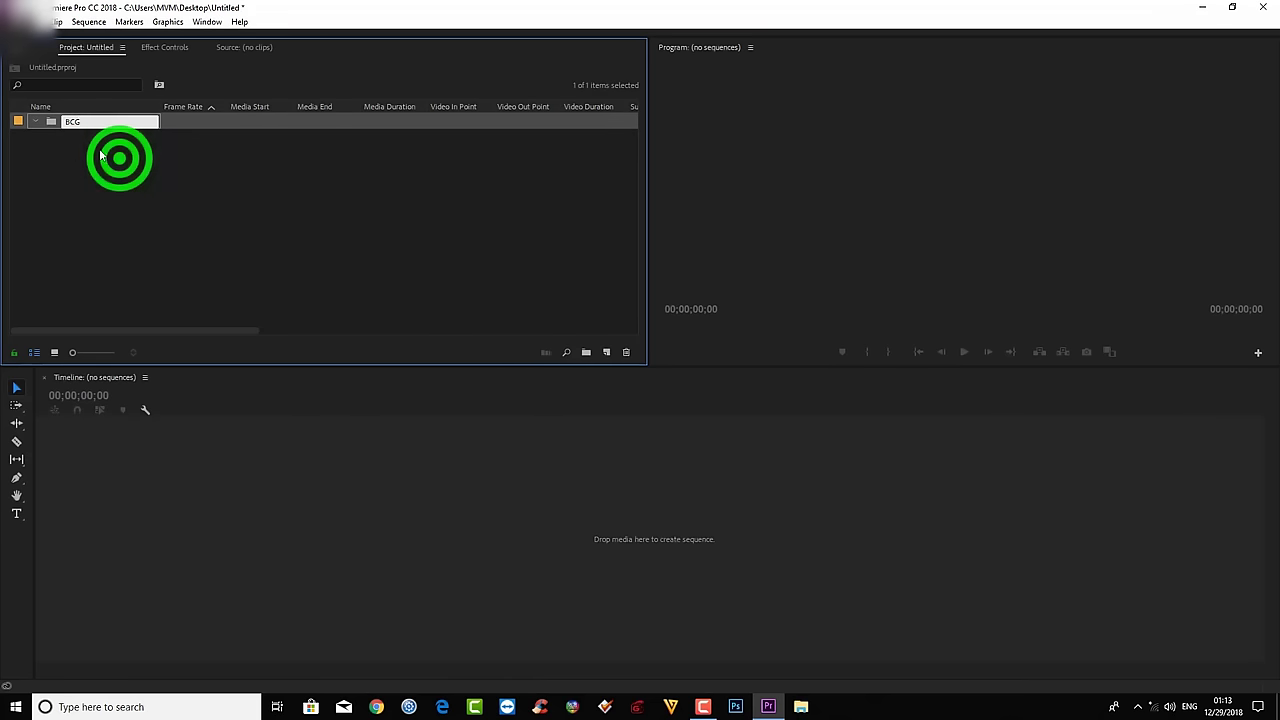
{"action": "left_click", "coordinate": [86, 128]}
Import 01 DECO.m2ts and TEEKA_ANSS.avi from the BIDHI VIDEO folder.
{"action": "double_click", "coordinate": [86, 128]}
{"action": "left_click", "coordinate": [251, 294]}
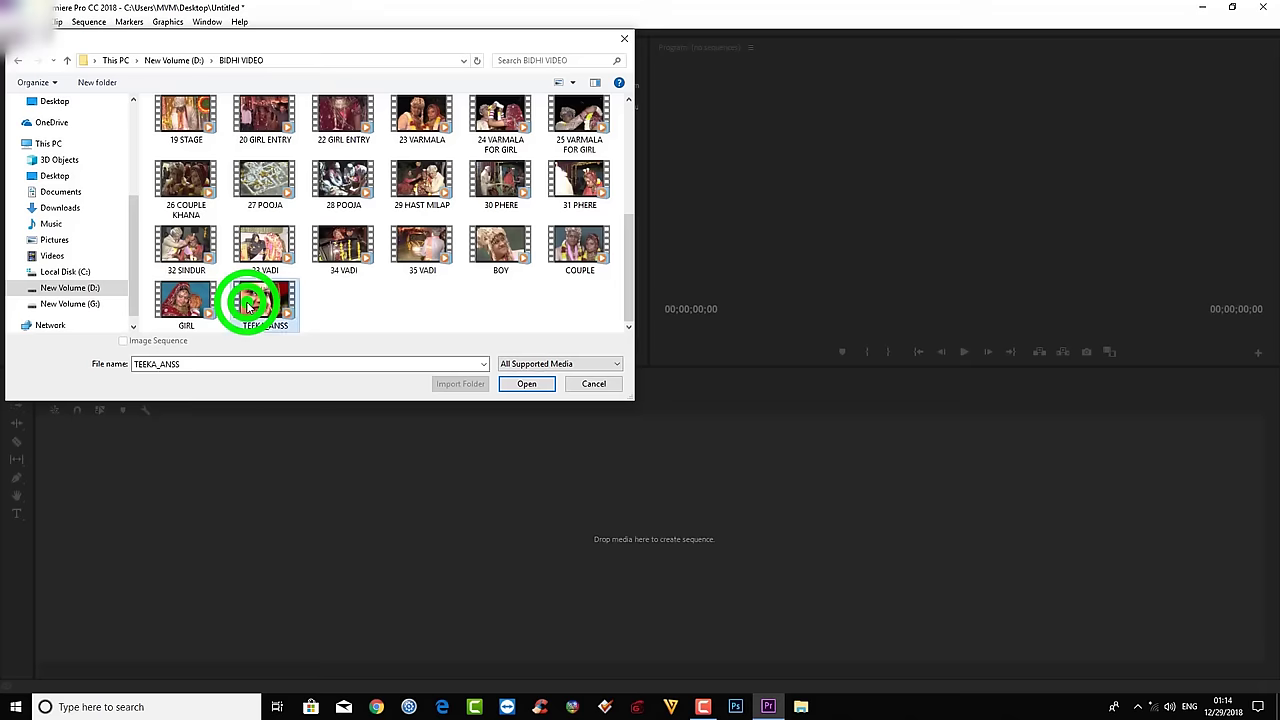
{"action": "left_click", "coordinate": [190, 110], "text": "ctrl"}
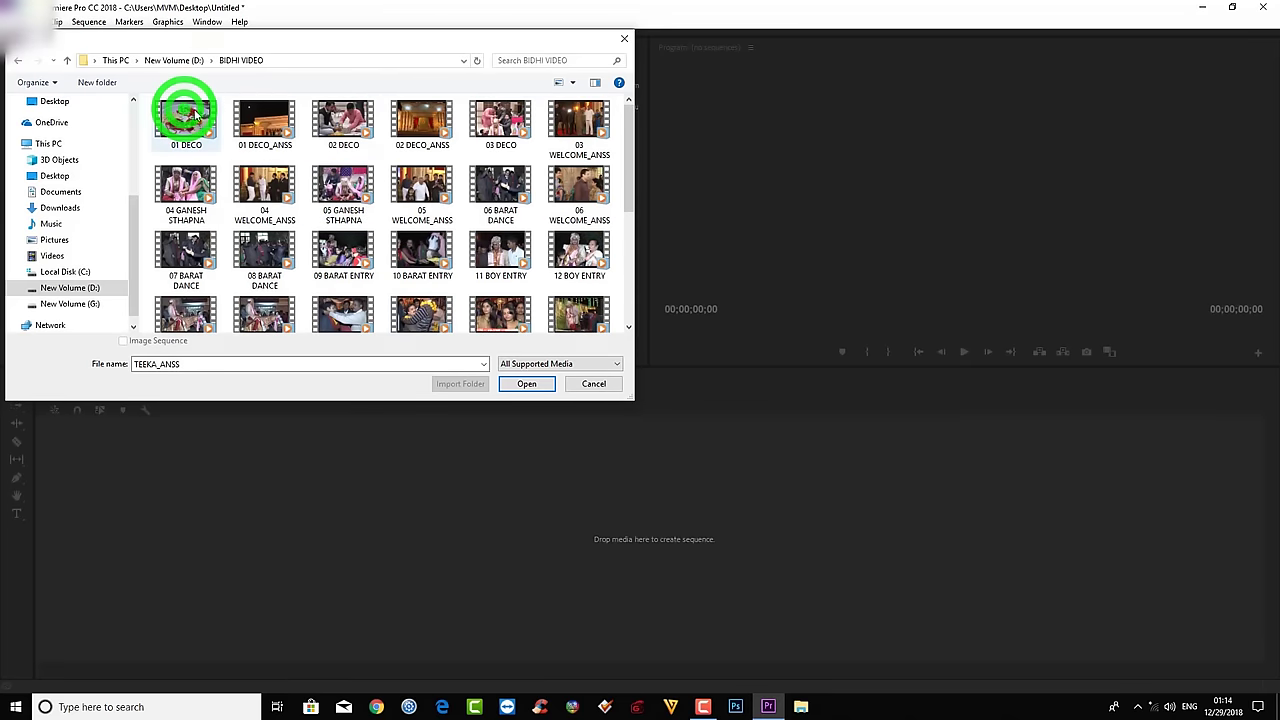
{"action": "key", "text": "Return"}
Select and review the imported 01 DECO.m2ts and TEEKA_ANSS.avi clips, keeping their names.
{"action": "left_click", "coordinate": [33, 353]}
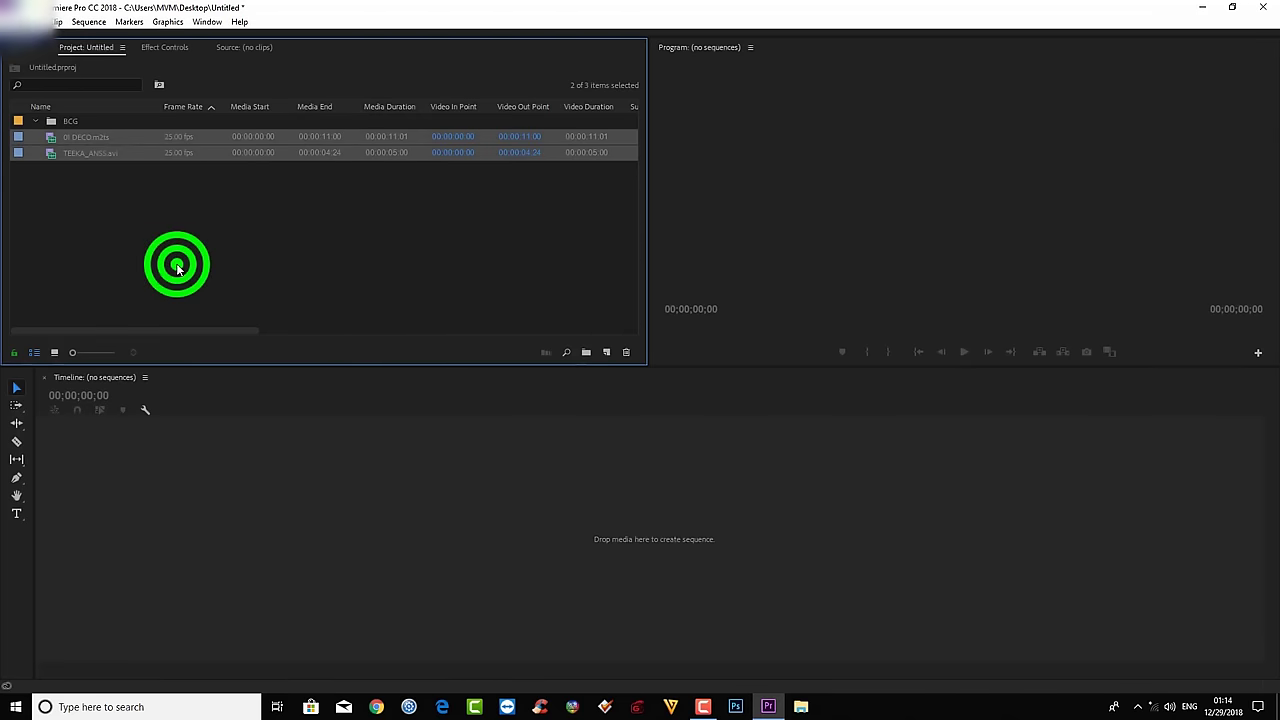
{"action": "left_click", "coordinate": [337, 157]}
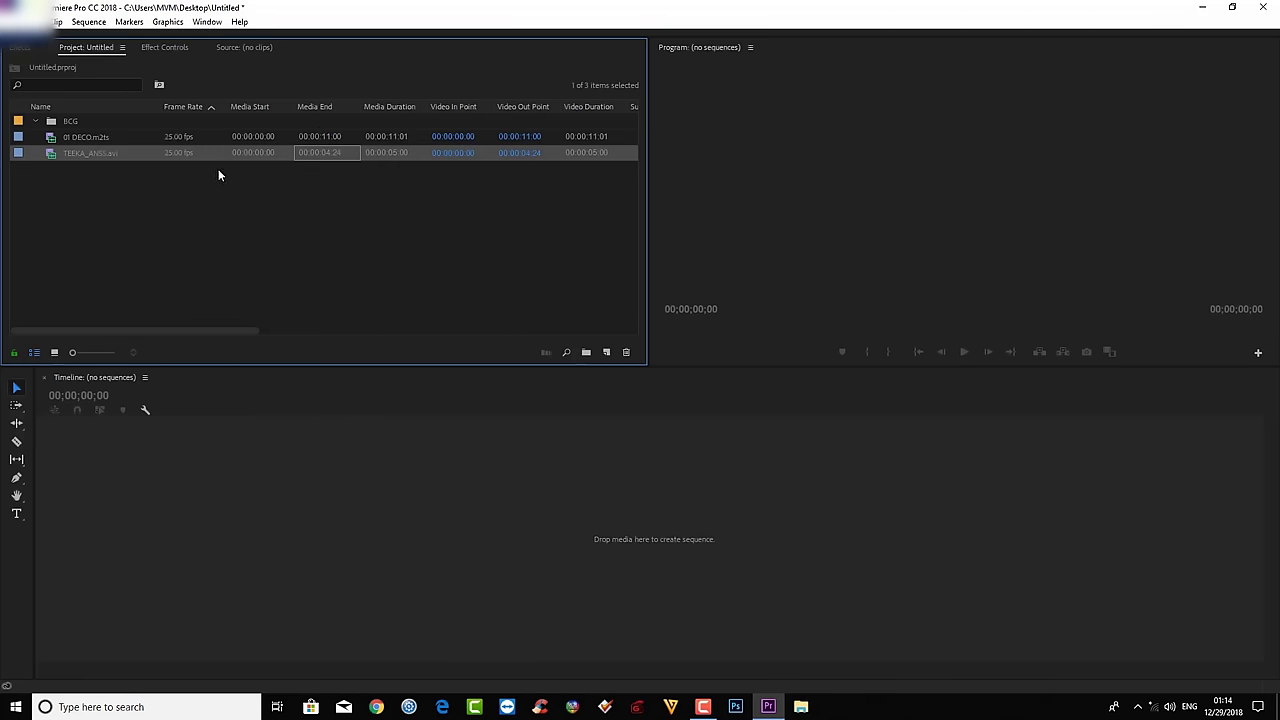
{"action": "left_click", "coordinate": [102, 140]}
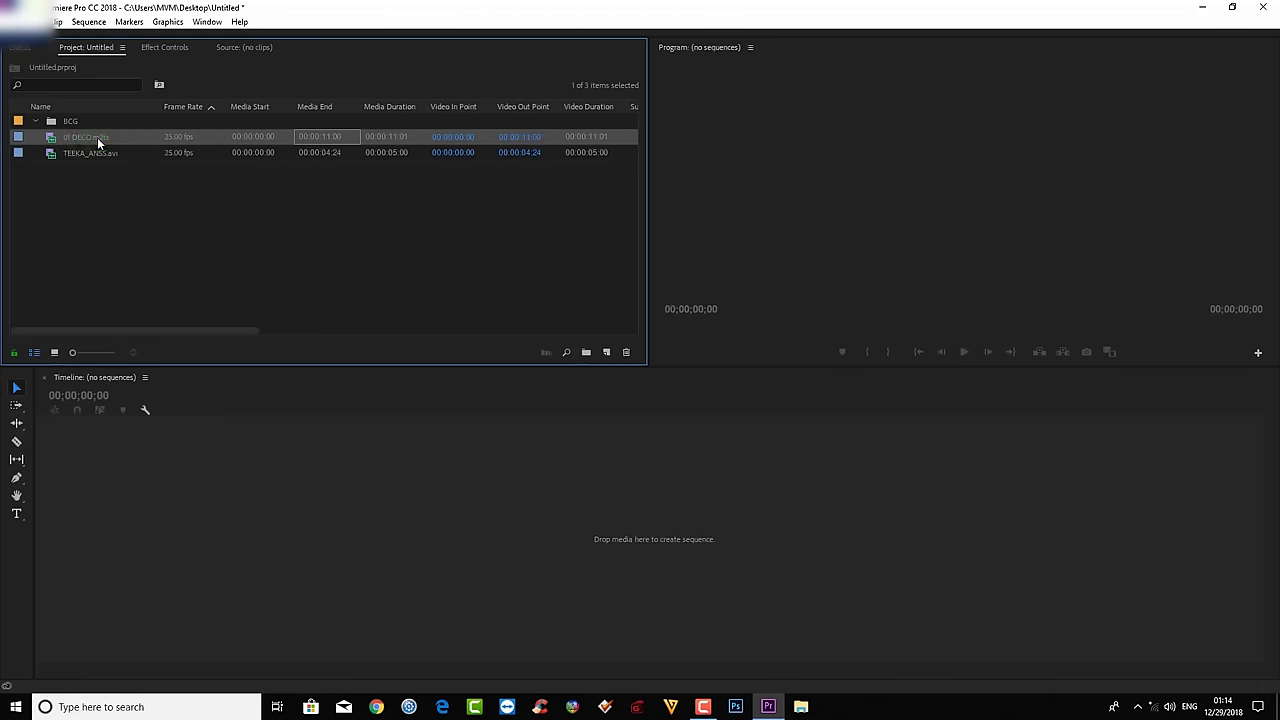
{"action": "left_click", "coordinate": [35, 122]}
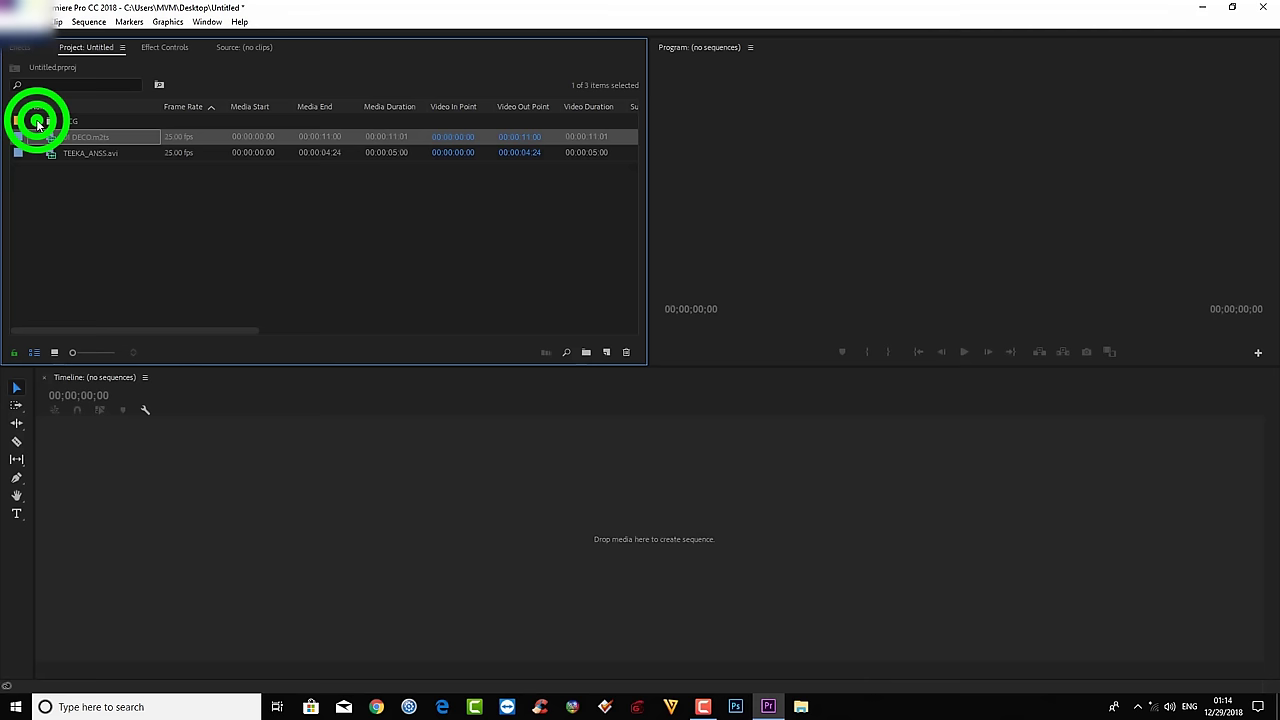
{"action": "left_click", "coordinate": [82, 137]}
{"action": "left_click", "coordinate": [114, 157]}
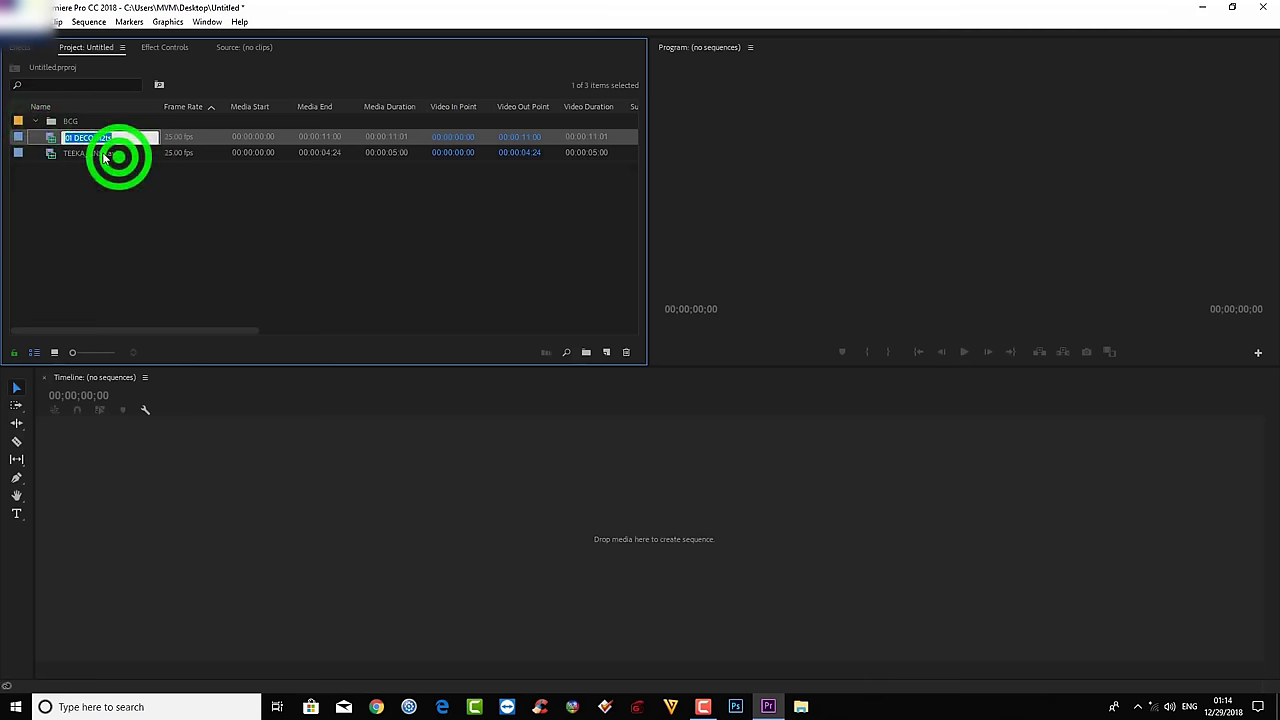
{"action": "left_click", "coordinate": [160, 158]}
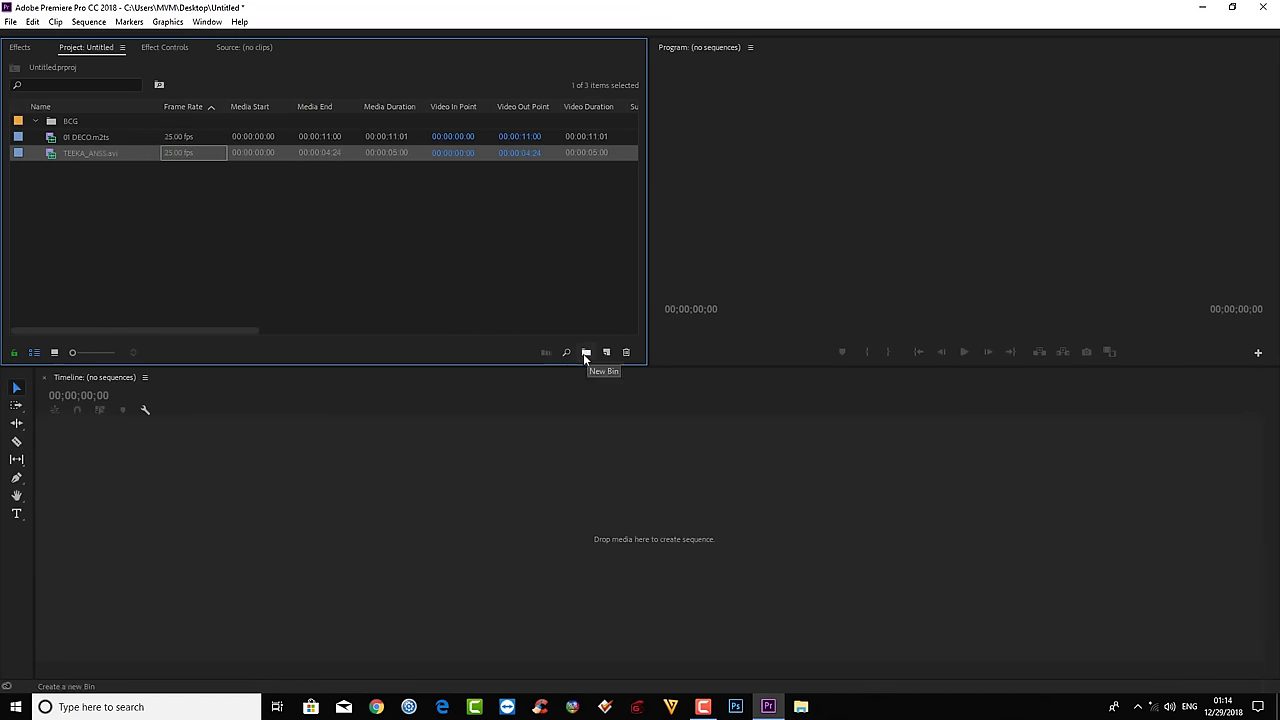
Create an additional new bin with the New Bin button.
{"action": "right_click", "coordinate": [80, 200]}
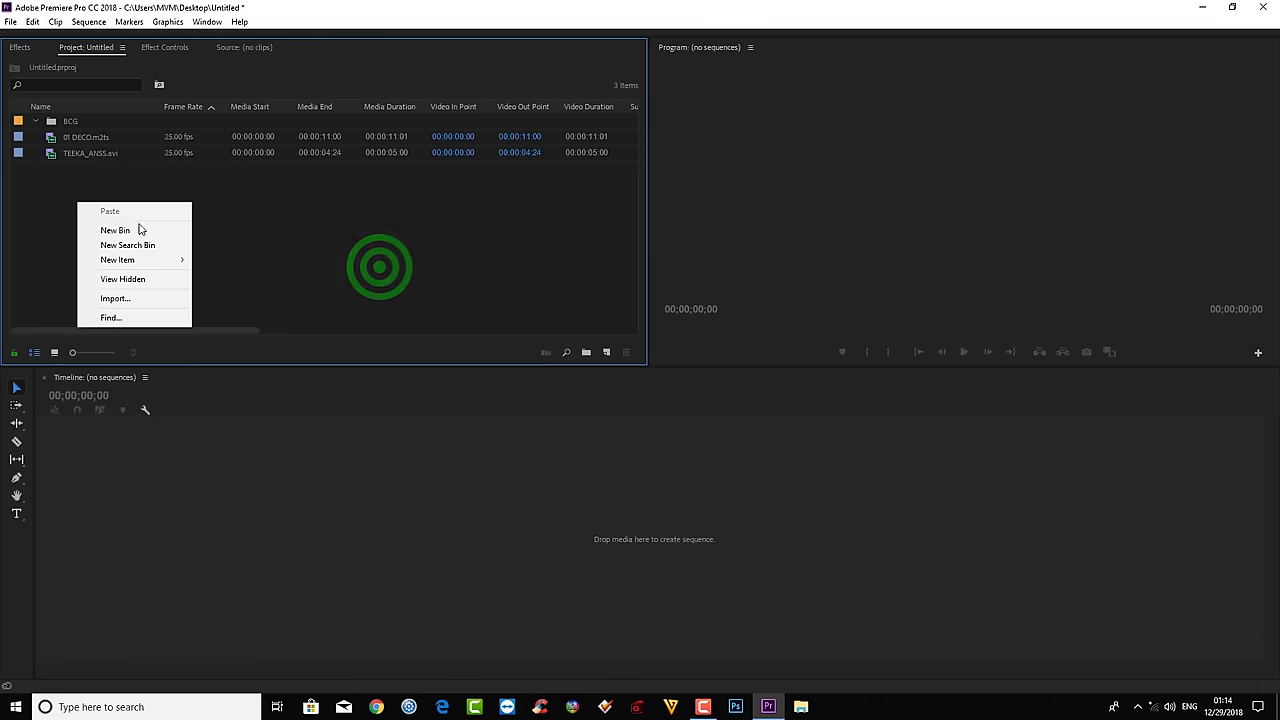
{"action": "left_click", "coordinate": [379, 266]}
{"action": "left_click", "coordinate": [586, 352]}
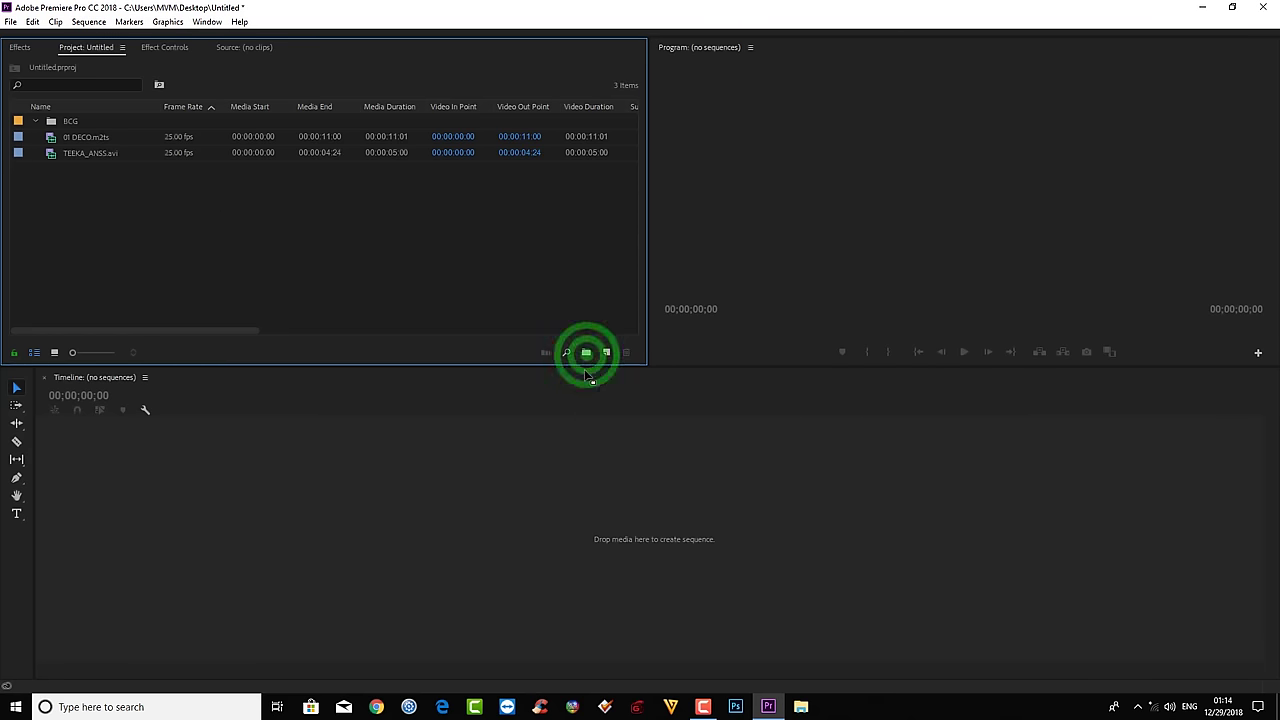
{"action": "left_click", "coordinate": [252, 257]}
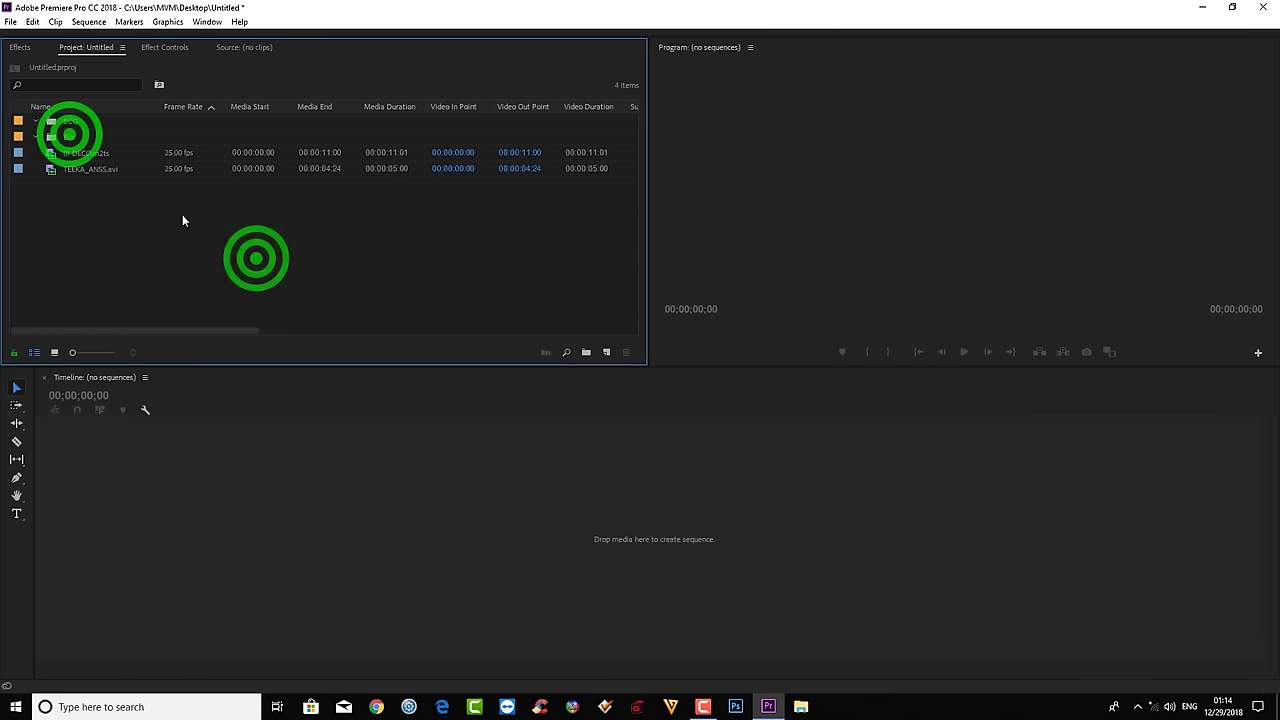
{"action": "left_click", "coordinate": [63, 131]}
Duplicate the BCG bin, producing BCG Copy 01.
{"action": "right_click", "coordinate": [68, 133]}
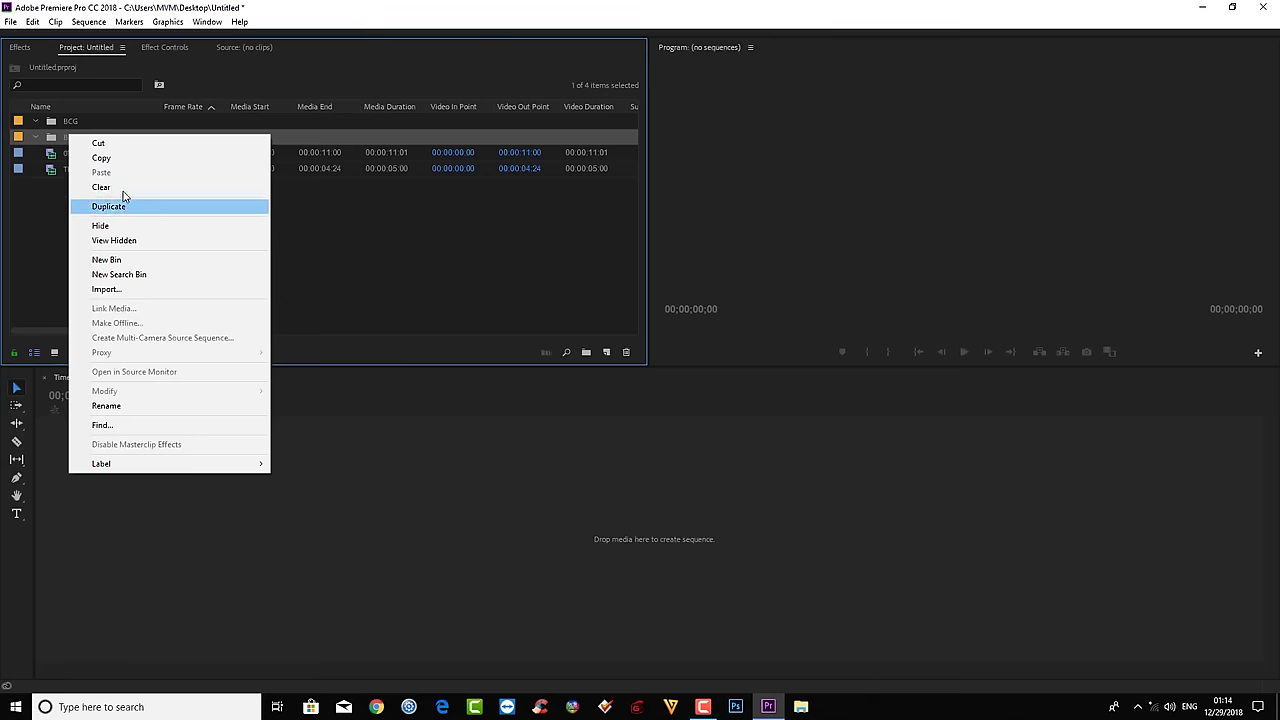
{"action": "right_click", "coordinate": [58, 118]}
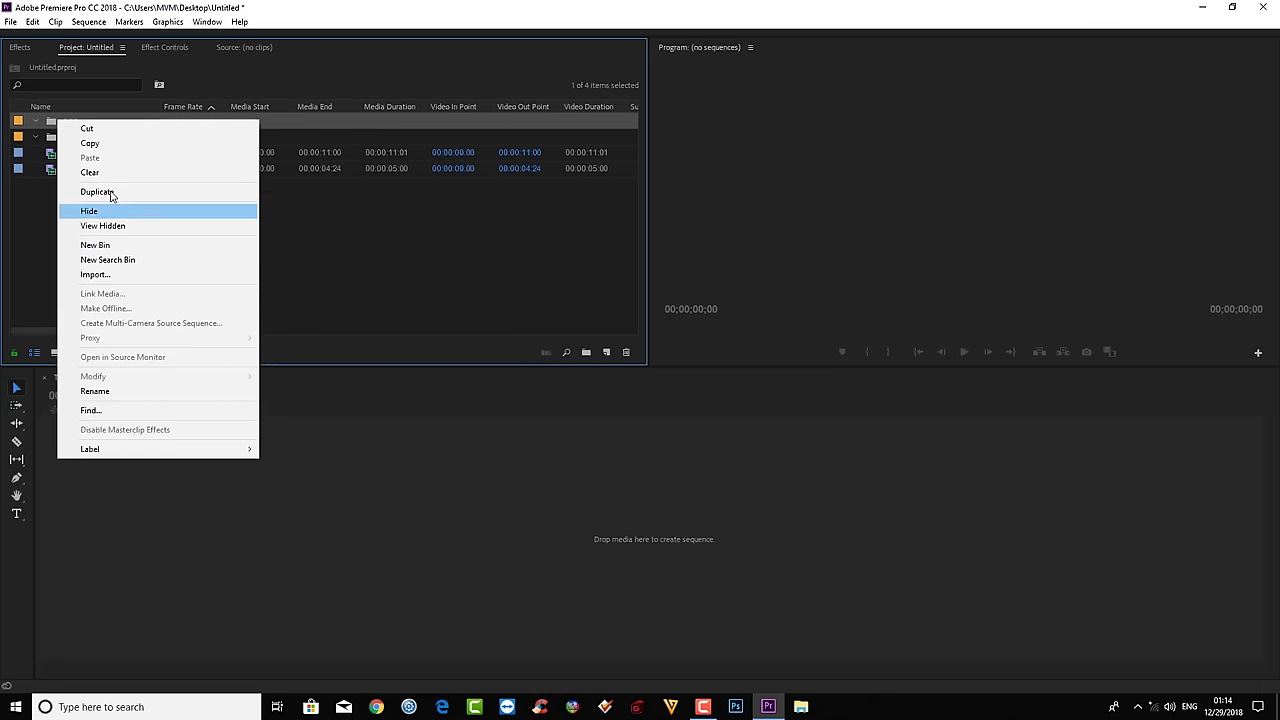
{"action": "left_click", "coordinate": [117, 192]}
{"action": "left_click", "coordinate": [94, 135]}
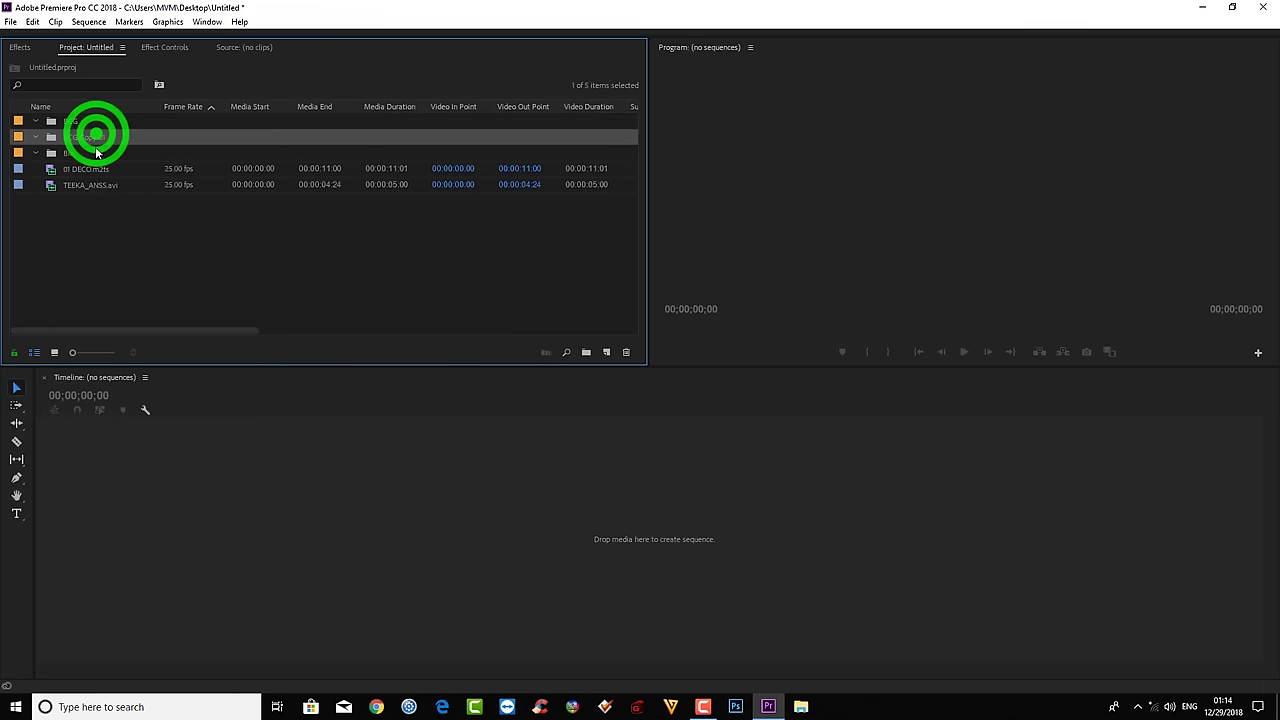
{"action": "left_click", "coordinate": [172, 139]}
{"action": "left_click", "coordinate": [172, 141]}
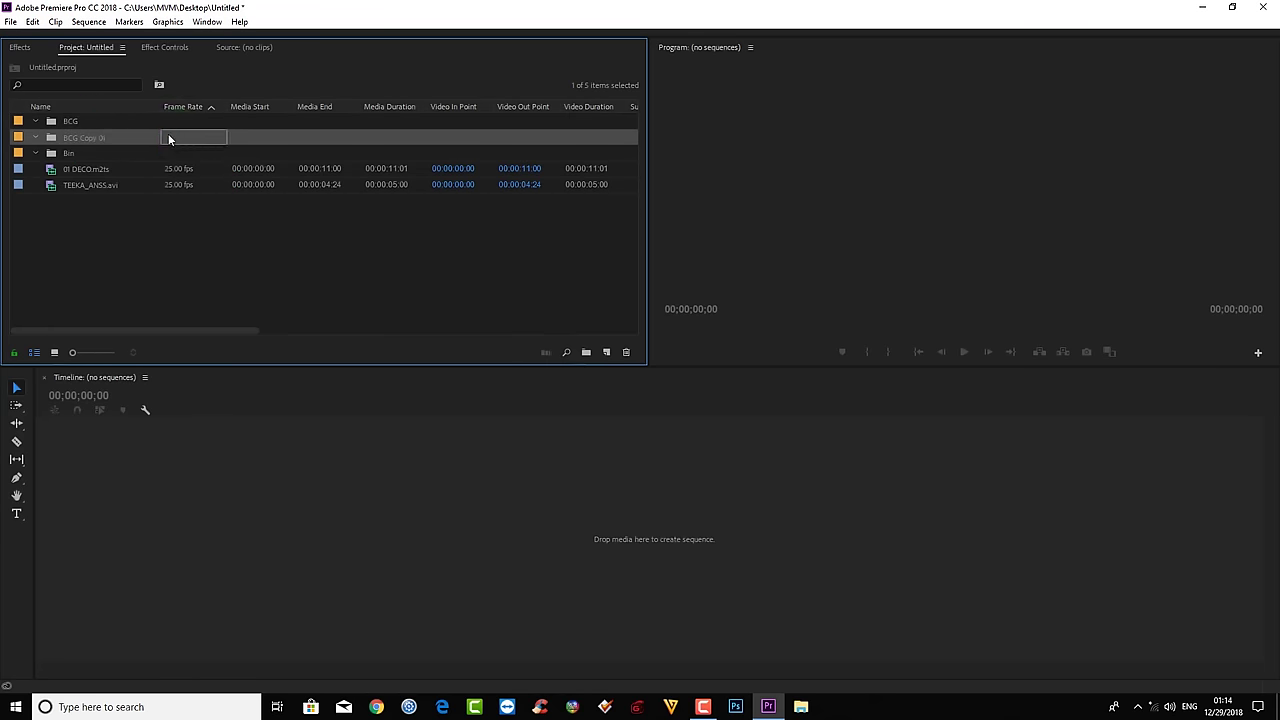
Delete BCG Copy 01 and open the BCG bin in its own panel.
{"action": "left_click", "coordinate": [16, 136]}
{"action": "key", "text": "Delete"}
{"action": "double_click", "coordinate": [50, 121]}
{"action": "left_click", "coordinate": [129, 237]}
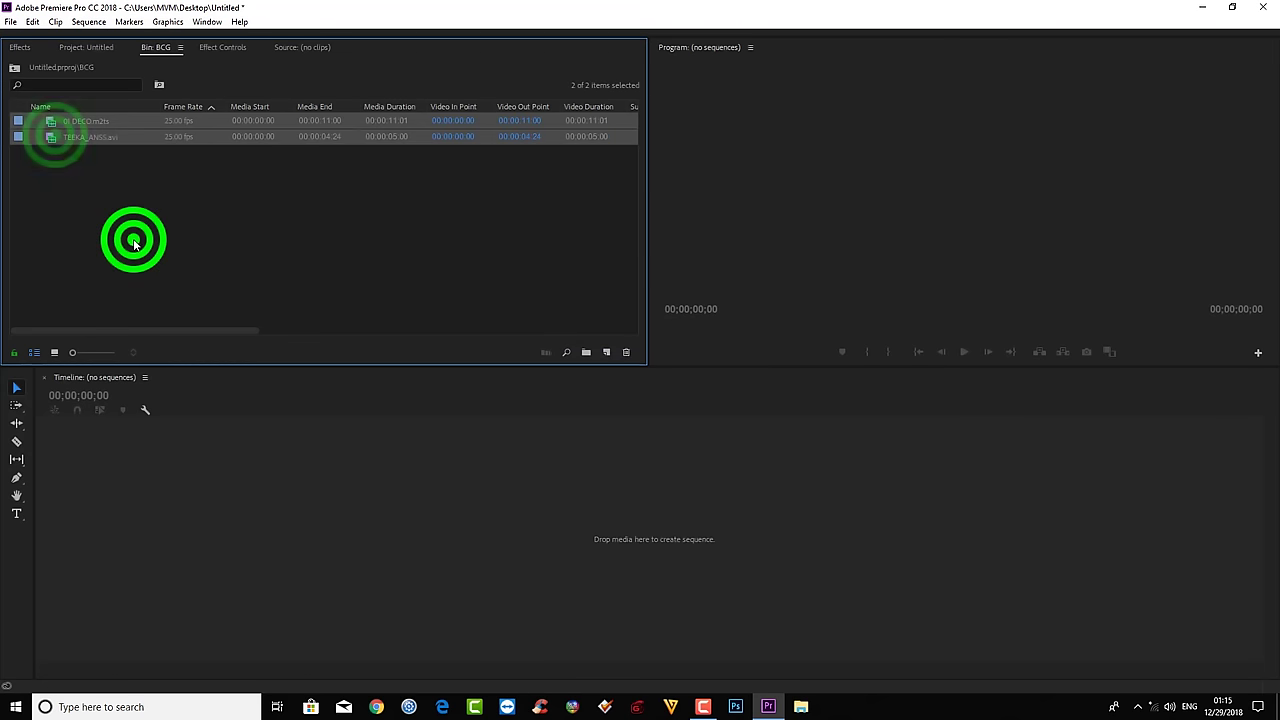
Return from the BCG bin panel to the full project view and collapse BCG.
{"action": "left_click", "coordinate": [57, 136]}
{"action": "left_click", "coordinate": [63, 121]}
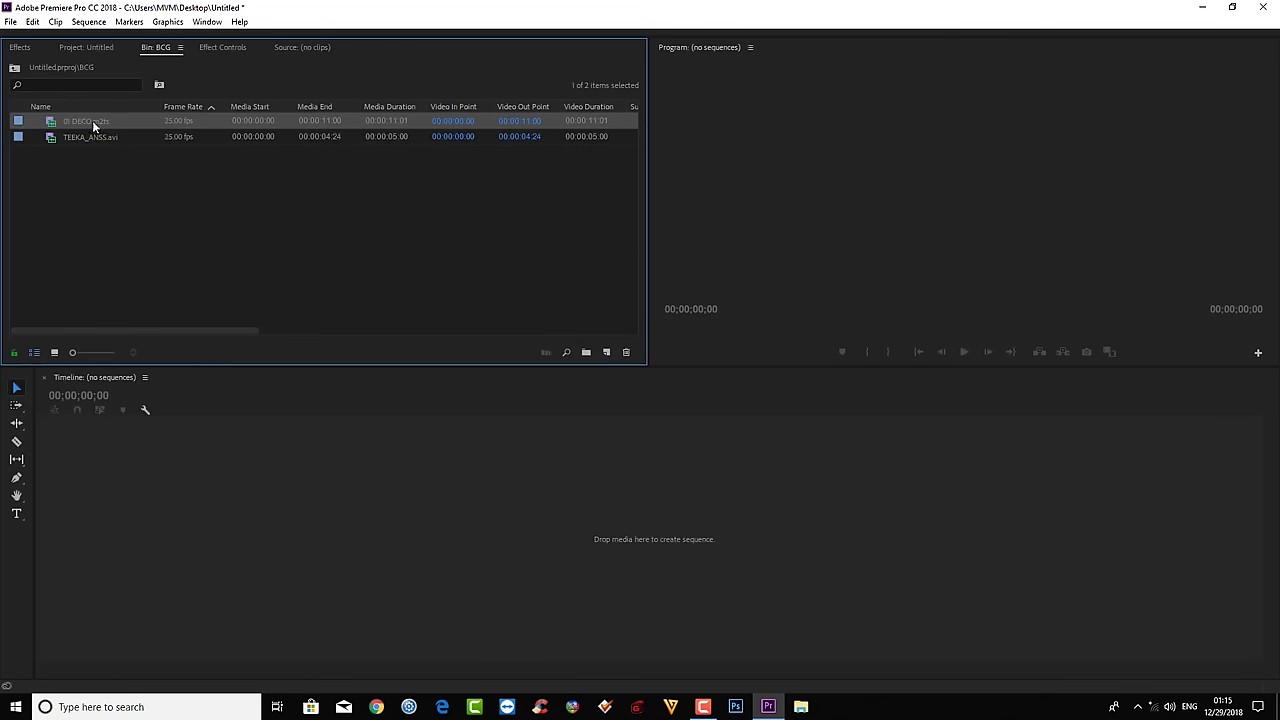
{"action": "left_click", "coordinate": [14, 70]}
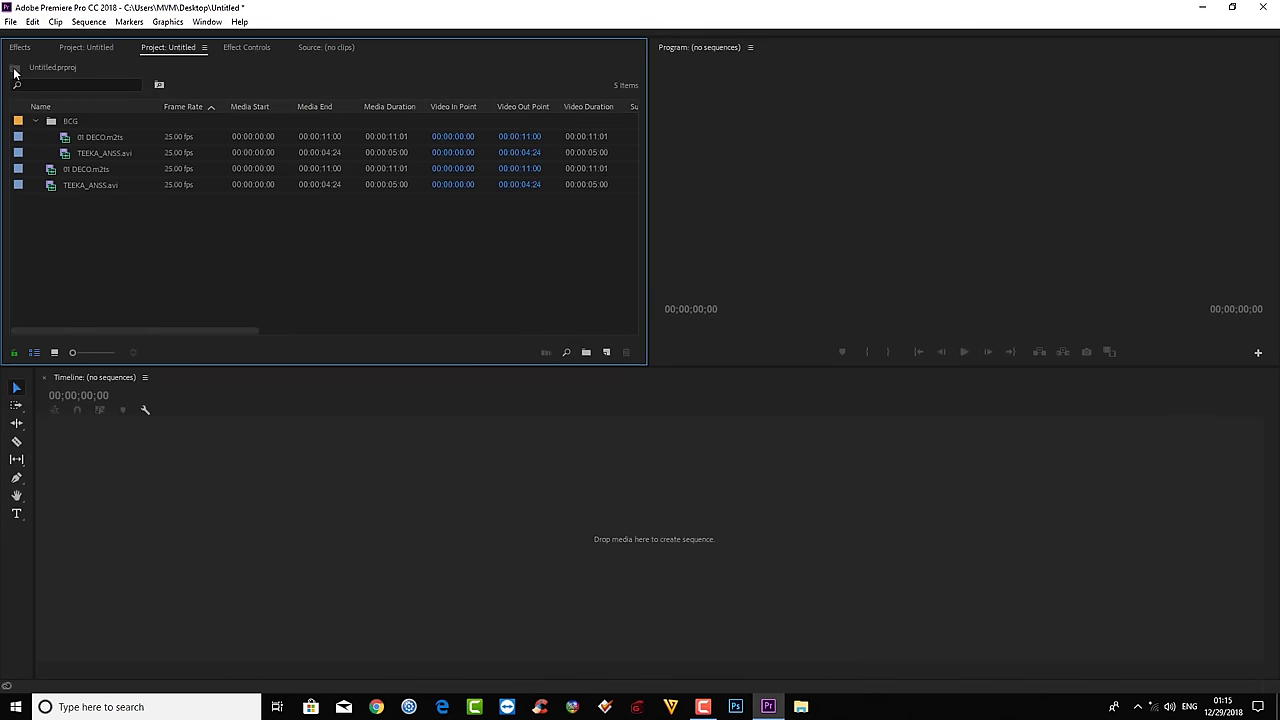
{"action": "left_click", "coordinate": [85, 152]}
{"action": "left_click", "coordinate": [36, 121]}
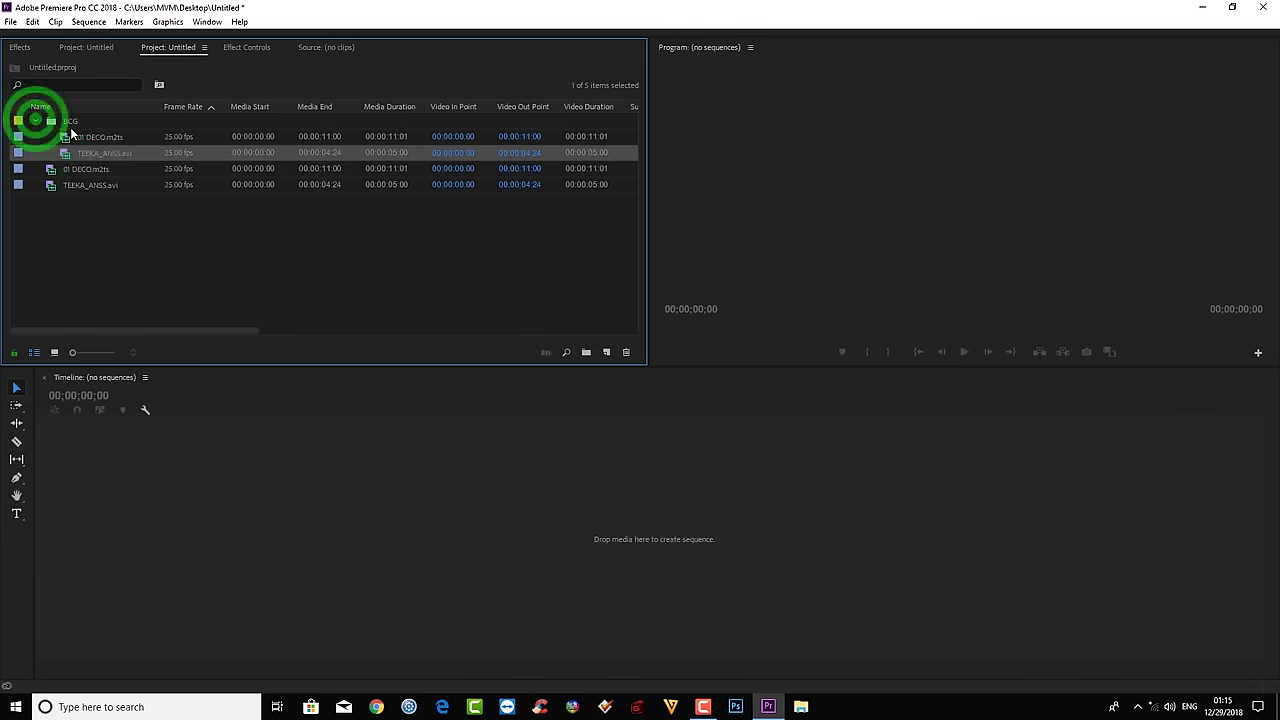
Delete the two loose root-level duplicate clips and expand BCG to show its clips.
{"action": "left_click_drag", "start_coordinate": [72, 258], "coordinate": [105, 169]}
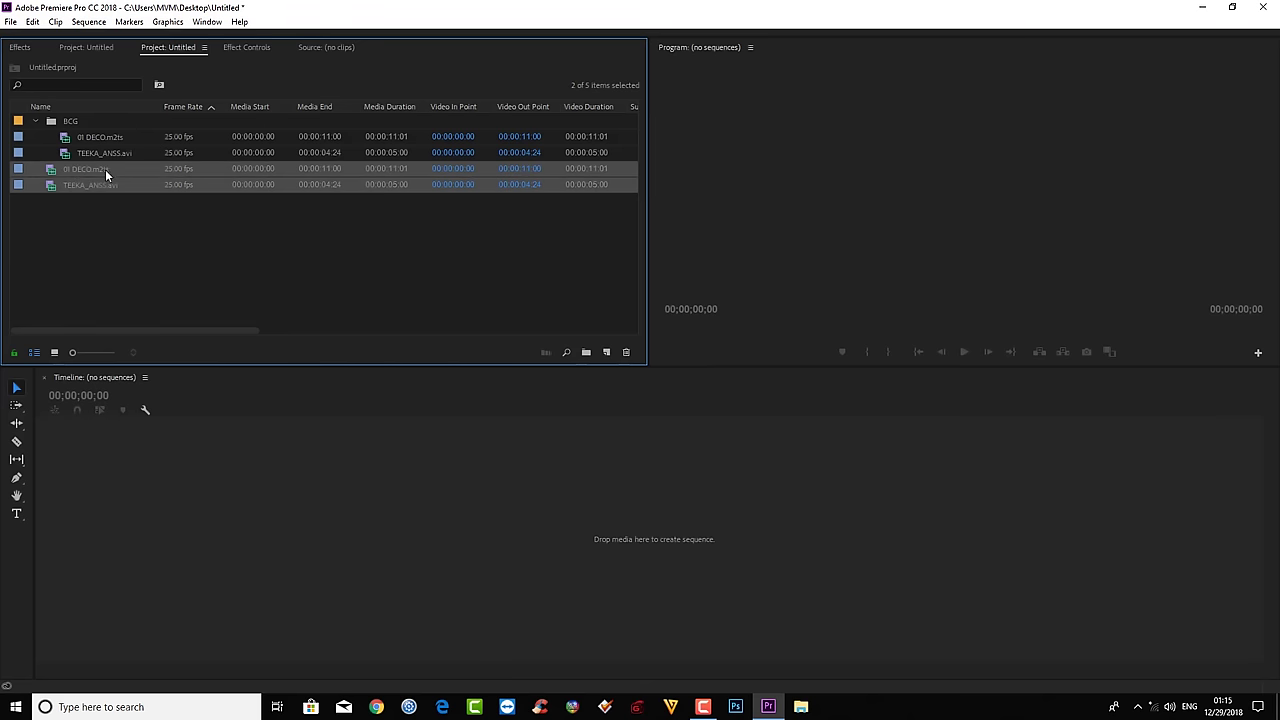
{"action": "key", "text": "Delete"}
{"action": "left_click", "coordinate": [36, 121]}
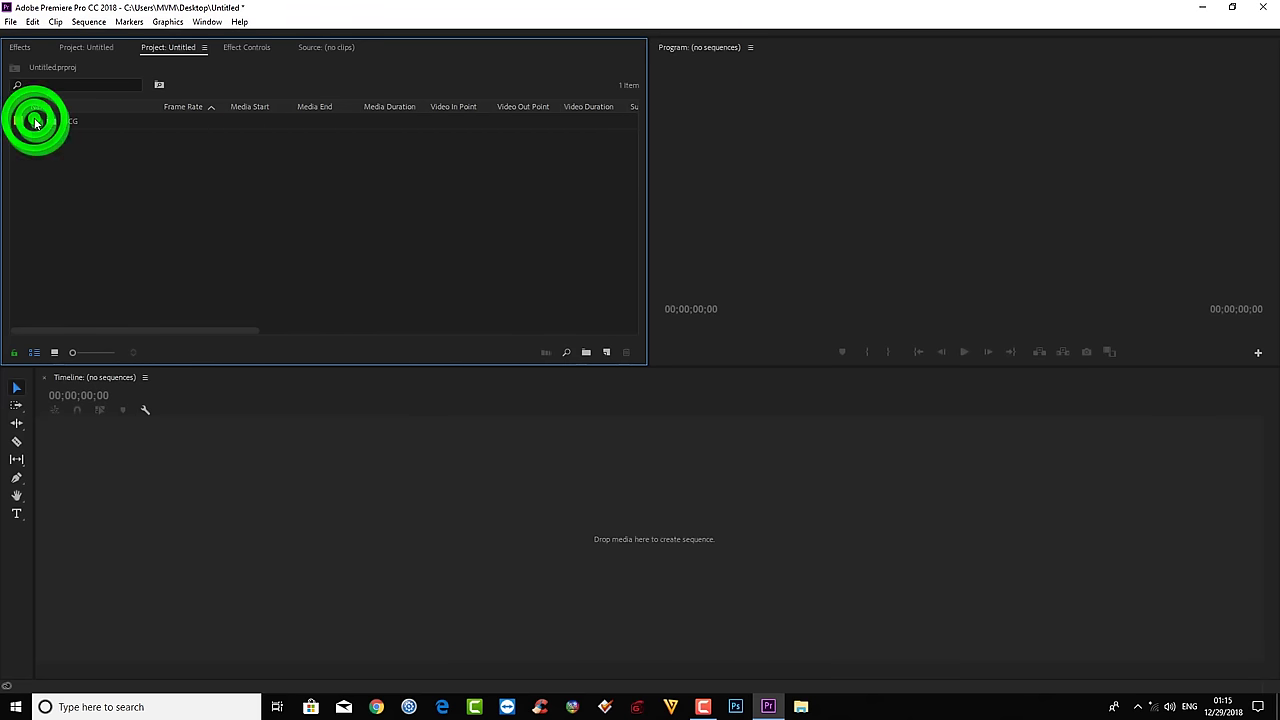
{"action": "left_click", "coordinate": [36, 121]}
{"action": "left_click", "coordinate": [36, 121]}
{"action": "left_click", "coordinate": [36, 121]}
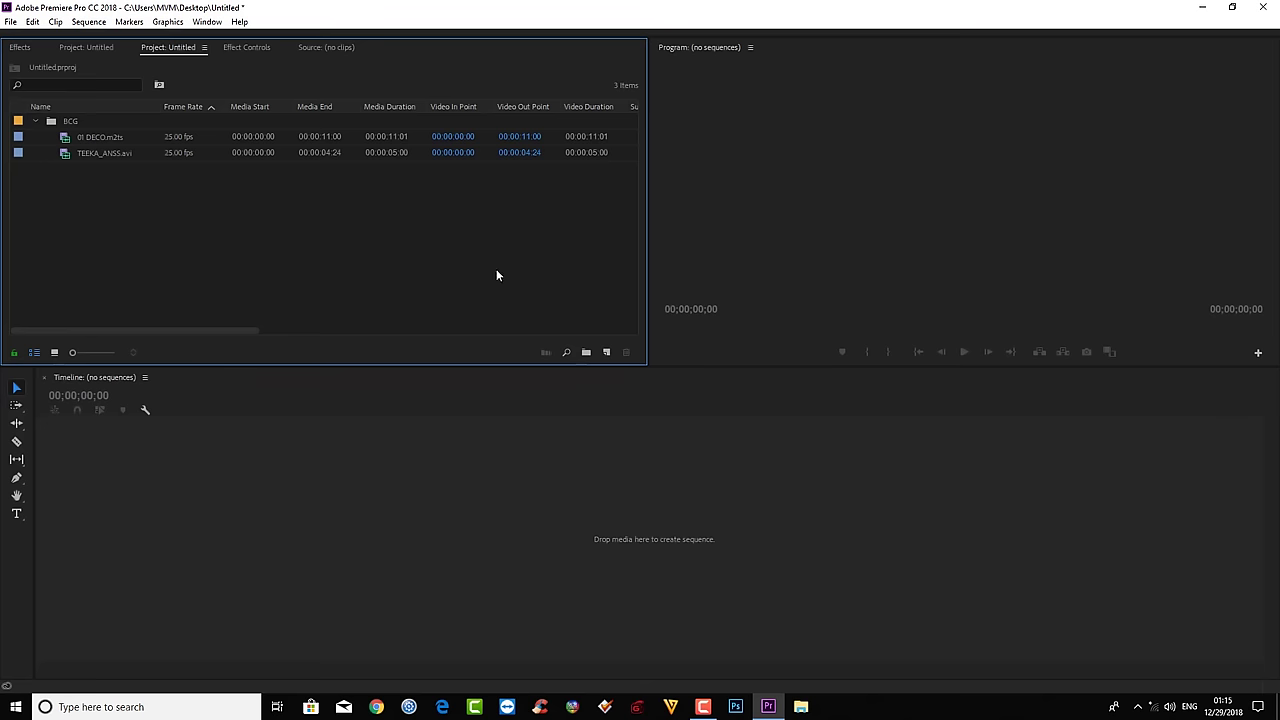
{"action": "left_click", "coordinate": [23, 155]}
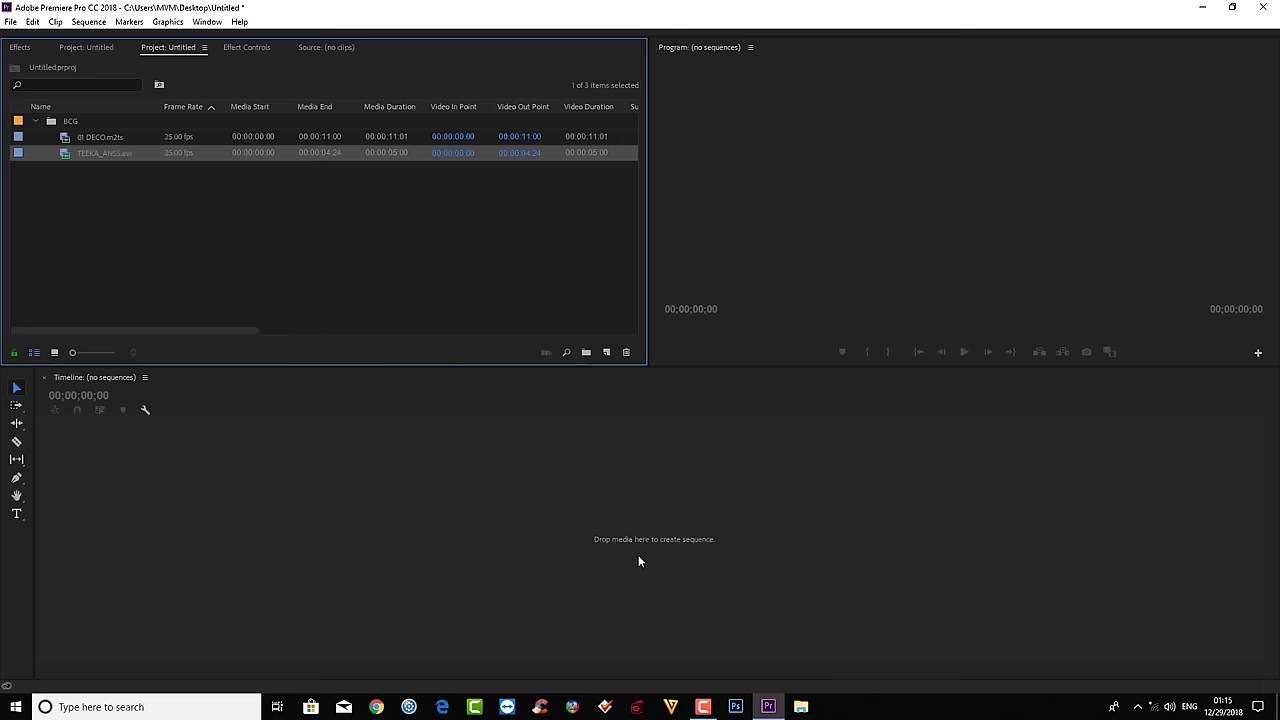
Deselect the clip and maximize the Project panel with the grave key to view all media columns.
{"action": "left_click", "coordinate": [229, 262]}
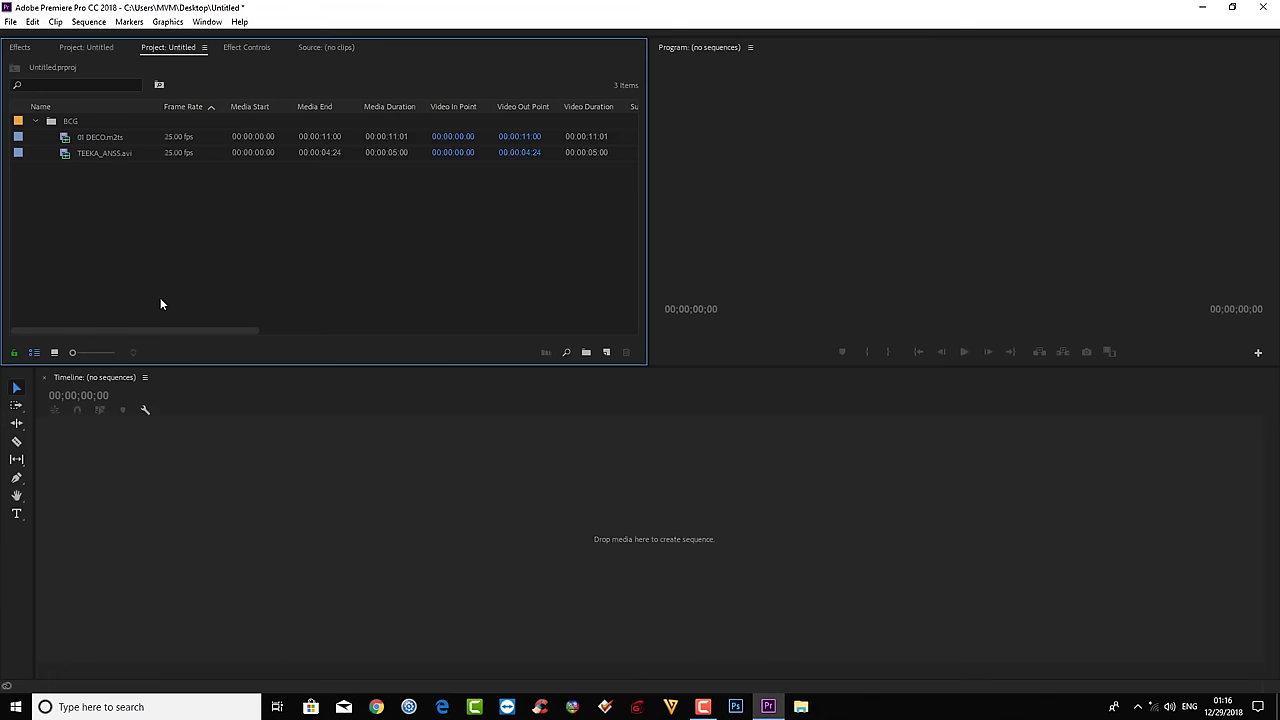
{"action": "key", "text": "grave"}
{"action": "key", "text": "grave"}
{"action": "key", "text": "grave"}
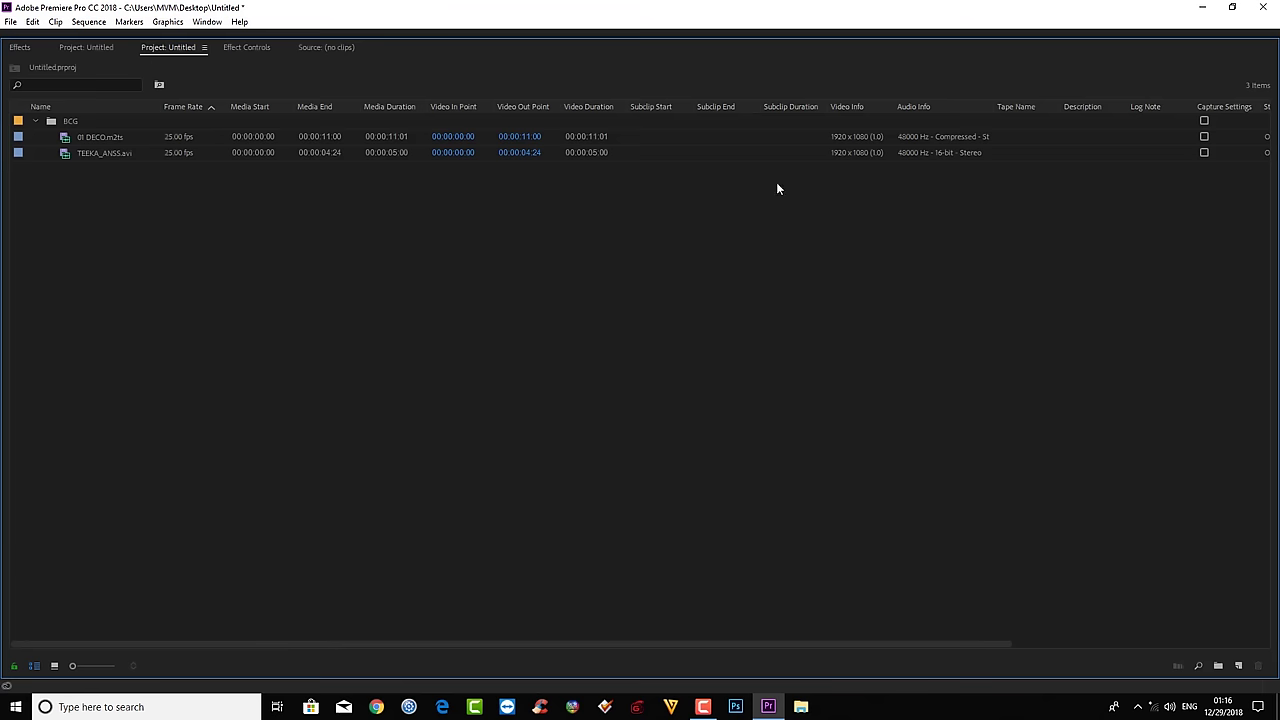
Inspect the TEEKA_ANSS.avi and 01 DECO.m2ts metadata, then restore the multi-panel layout.
{"action": "left_click", "coordinate": [960, 155]}
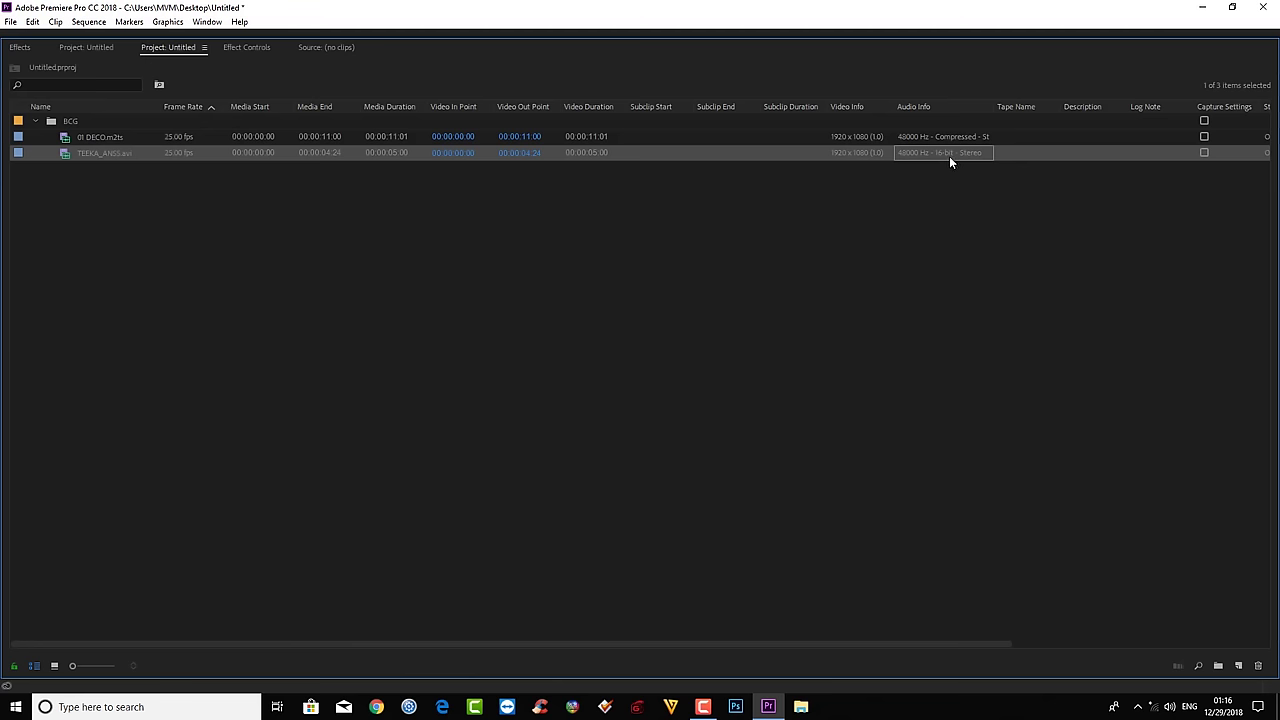
{"action": "left_click", "coordinate": [900, 214]}
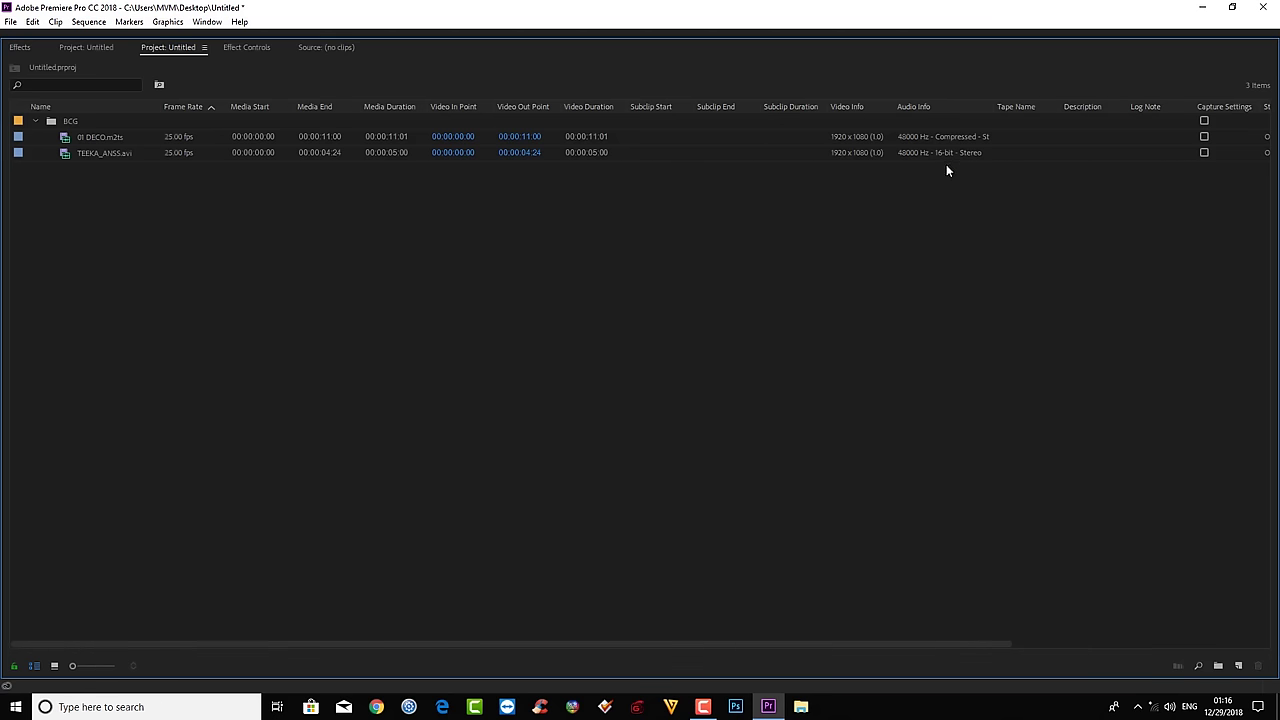
{"action": "left_click", "coordinate": [889, 146]}
{"action": "left_click", "coordinate": [897, 137]}
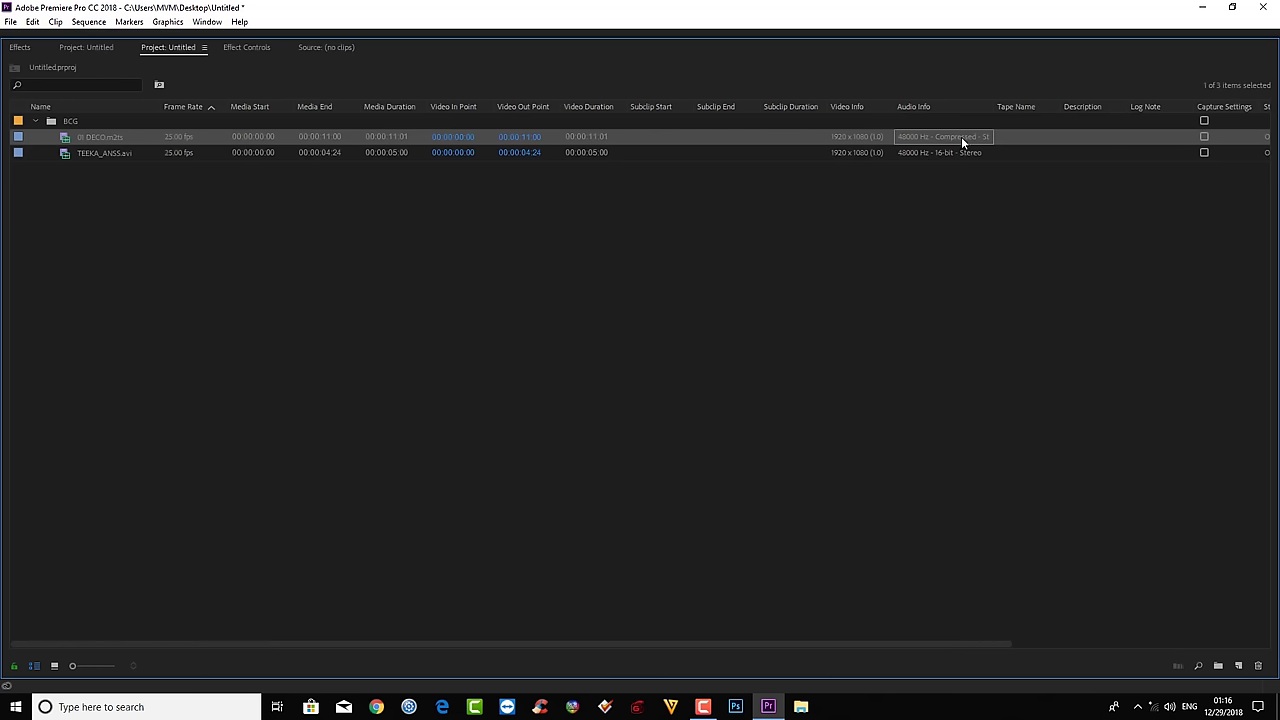
{"action": "left_click", "coordinate": [473, 156]}
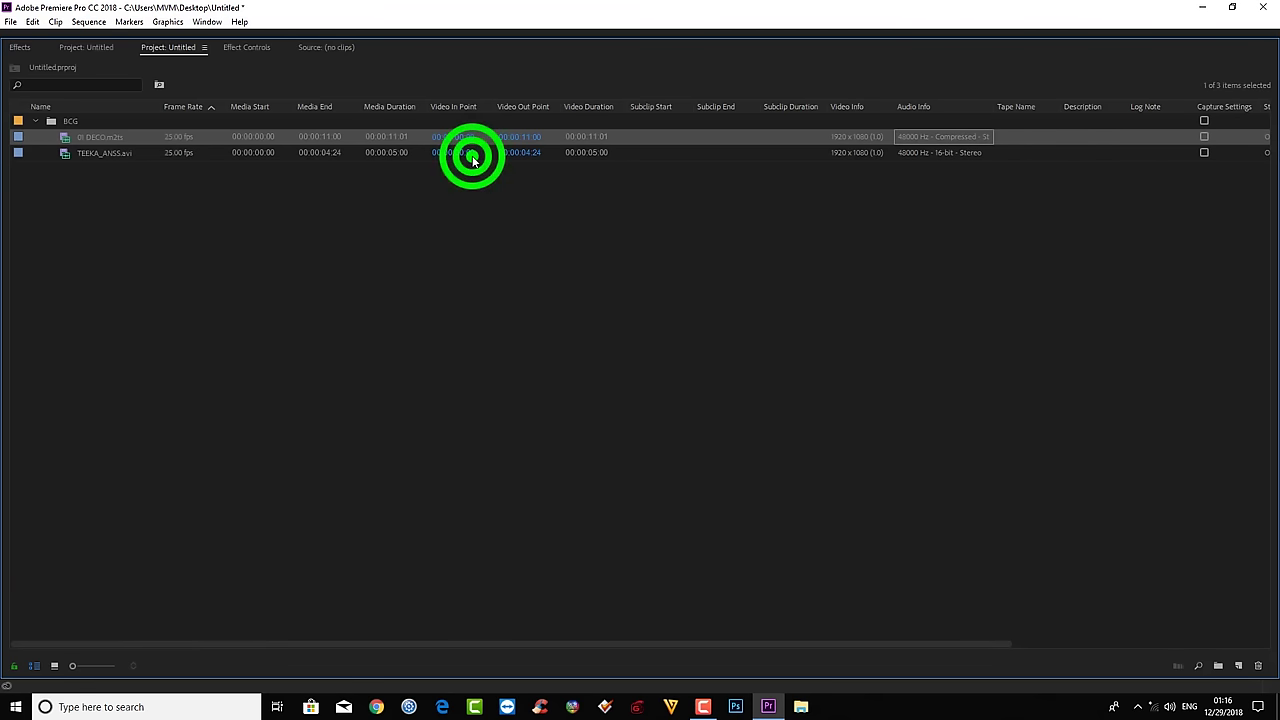
{"action": "left_click", "coordinate": [323, 214]}
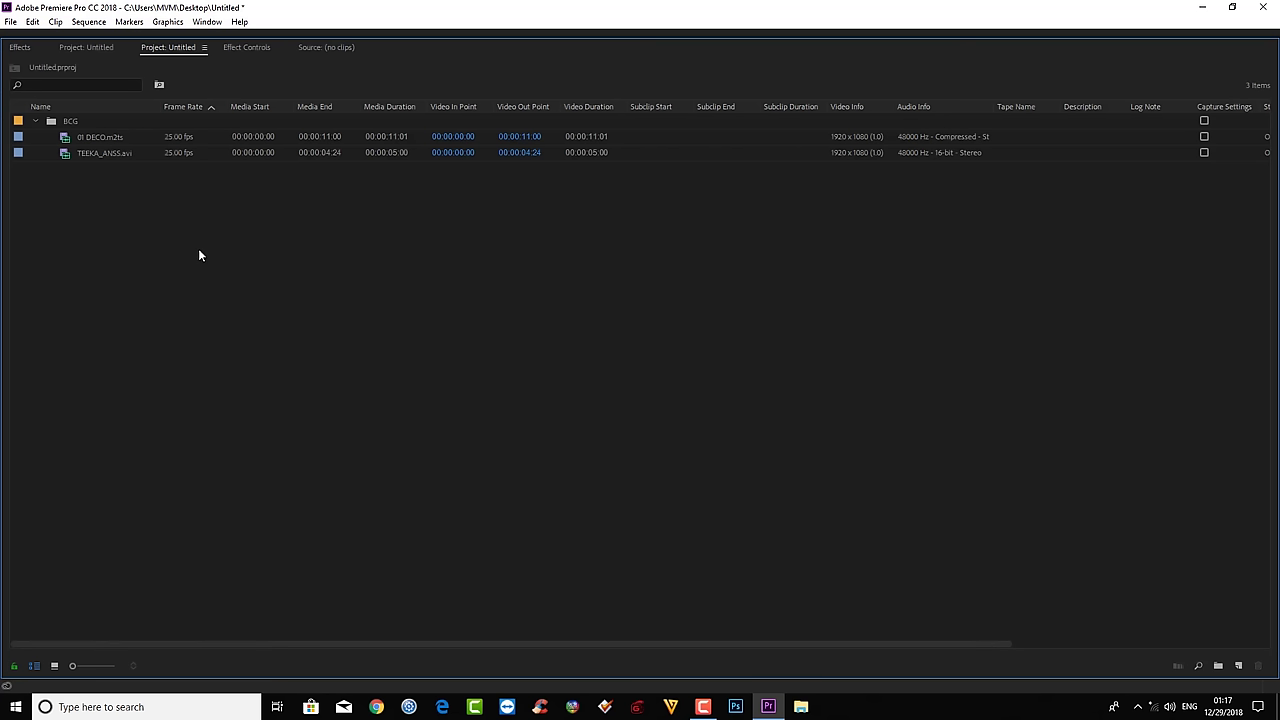
{"action": "left_click", "coordinate": [157, 254]}
{"action": "left_click", "coordinate": [334, 266]}
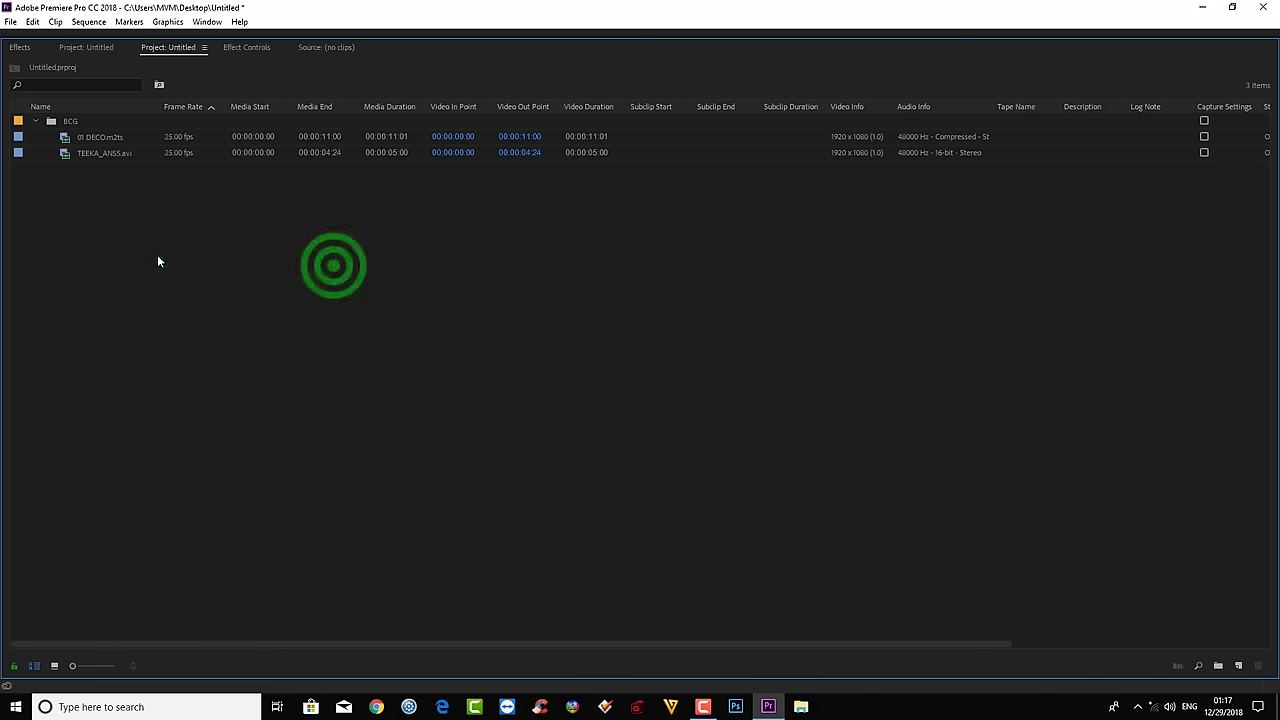
{"action": "key", "text": "grave"}
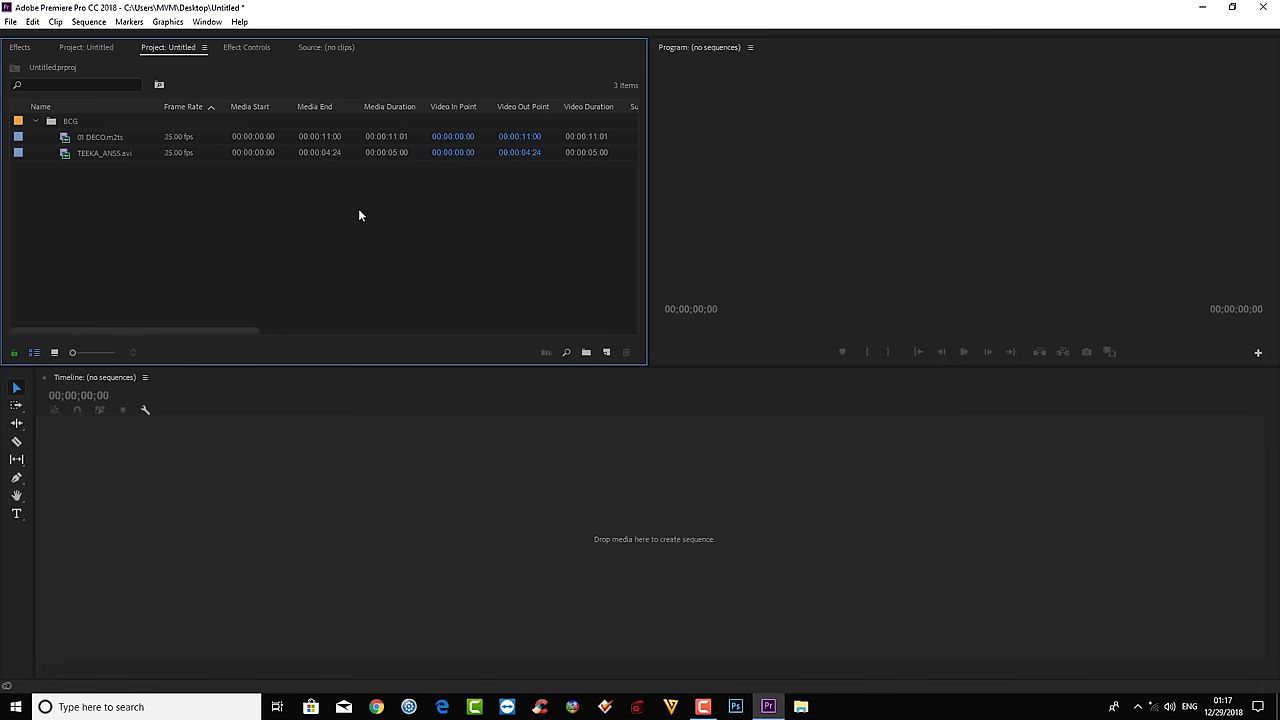
Toggle the Effects and Effect Controls panels to full size and back, ending on the Source monitor.
{"action": "left_click", "coordinate": [24, 47]}
{"action": "key", "text": "grave"}
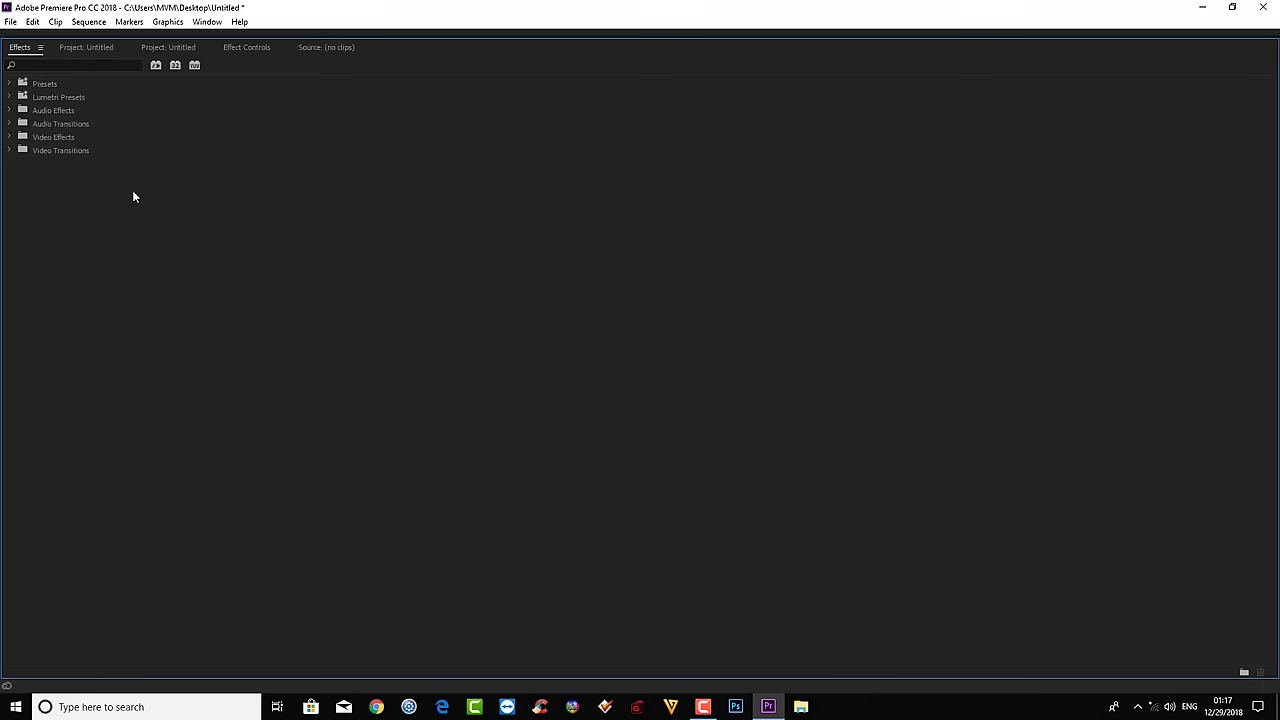
{"action": "left_click", "coordinate": [118, 47]}
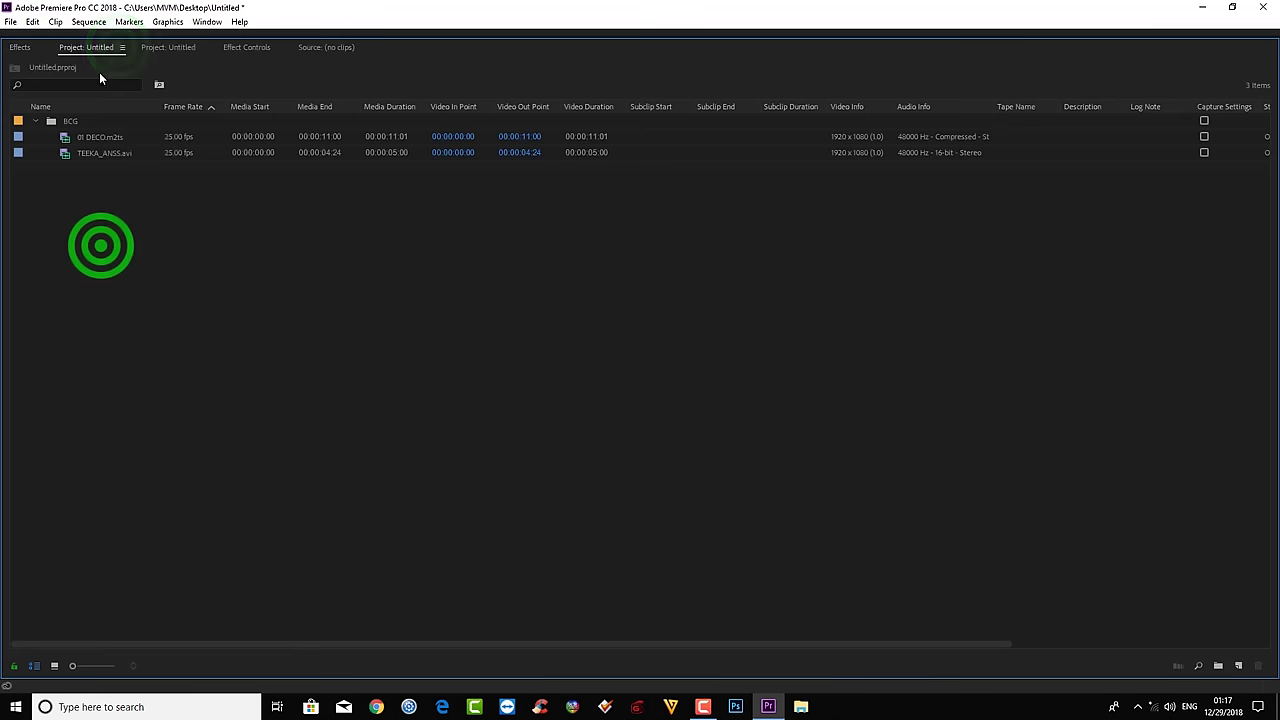
{"action": "left_click", "coordinate": [20, 47]}
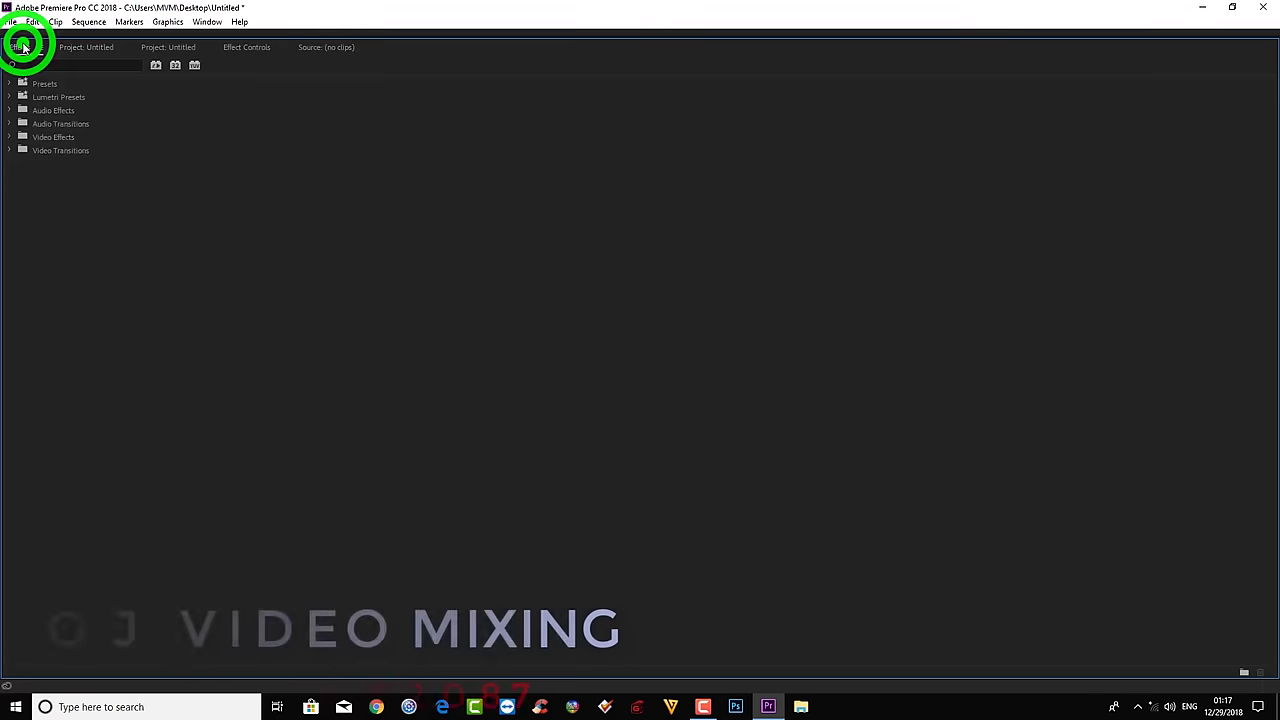
{"action": "left_click", "coordinate": [243, 49]}
{"action": "key", "text": "grave"}
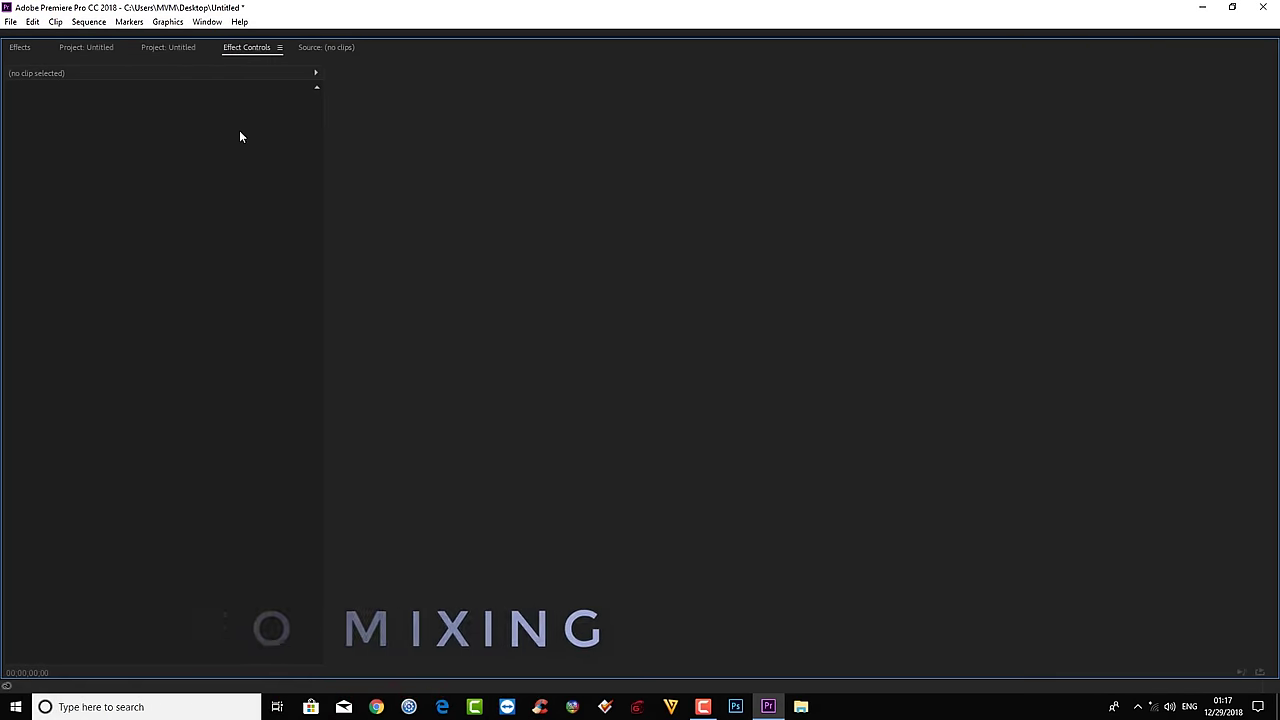
{"action": "key", "text": "grave"}
{"action": "key", "text": "grave"}
{"action": "key", "text": "grave"}
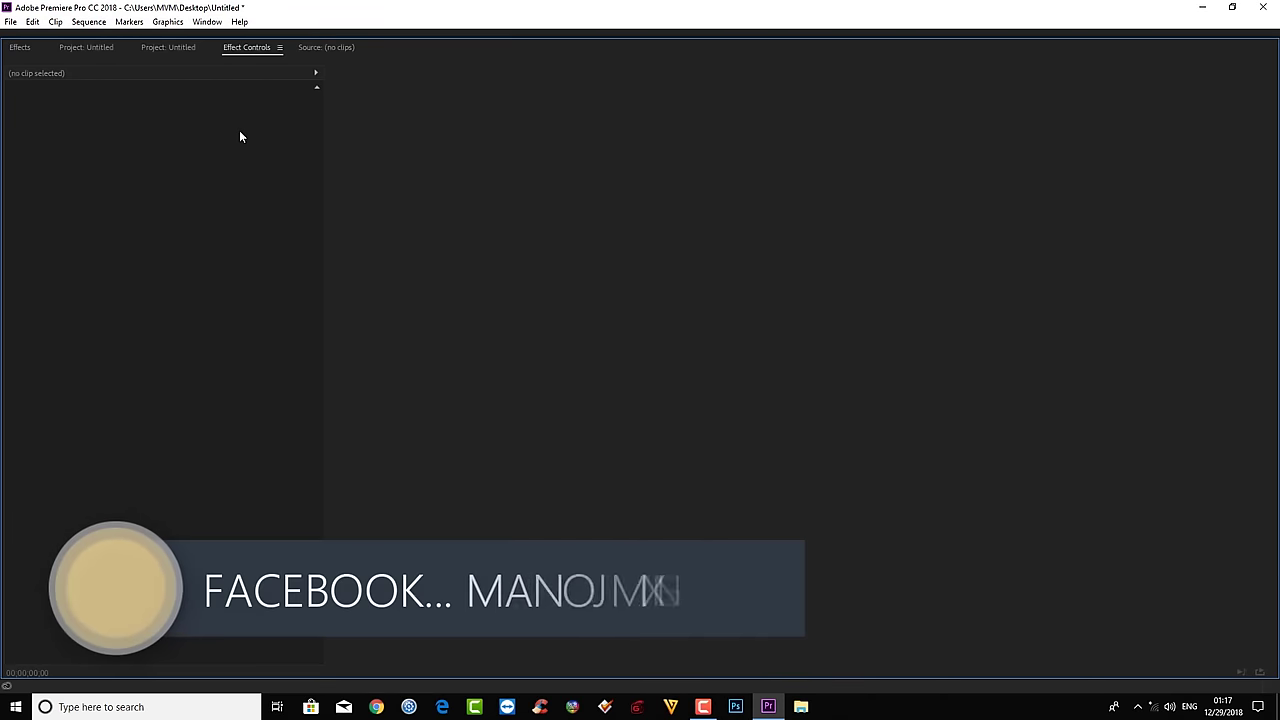
{"action": "key", "text": "grave"}
{"action": "left_click", "coordinate": [326, 47]}
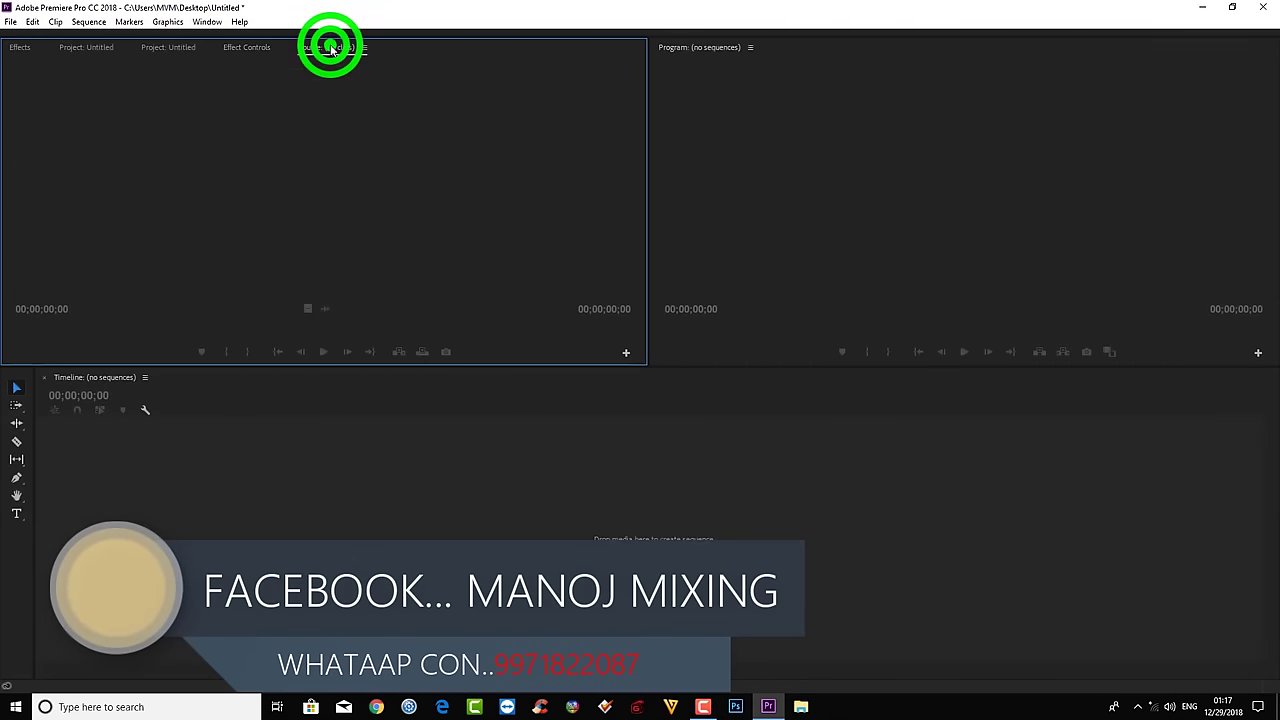
{"action": "key", "text": "grave"}
{"action": "key", "text": "grave"}
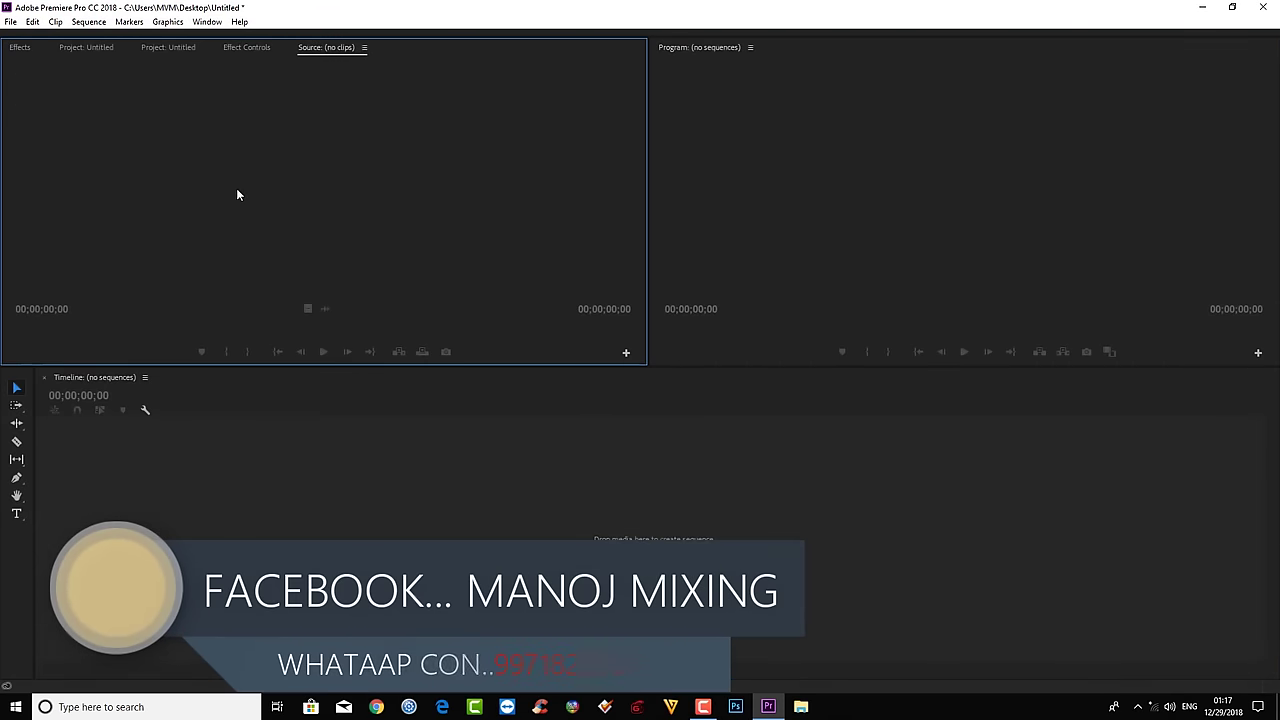
Create a TEEKA_ANSS sequence from the TEEKA_ANSS.avi clip.
{"action": "left_click", "coordinate": [80, 47]}
{"action": "left_click", "coordinate": [152, 251]}
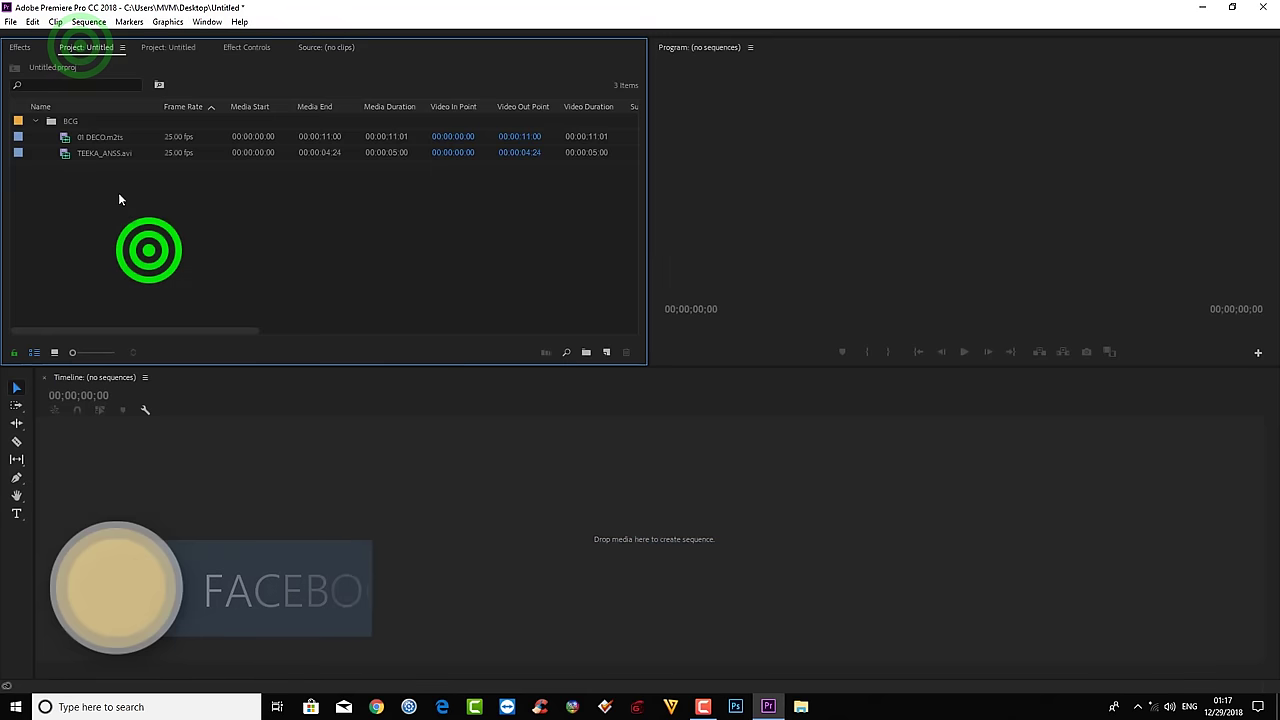
{"action": "left_click", "coordinate": [91, 153]}
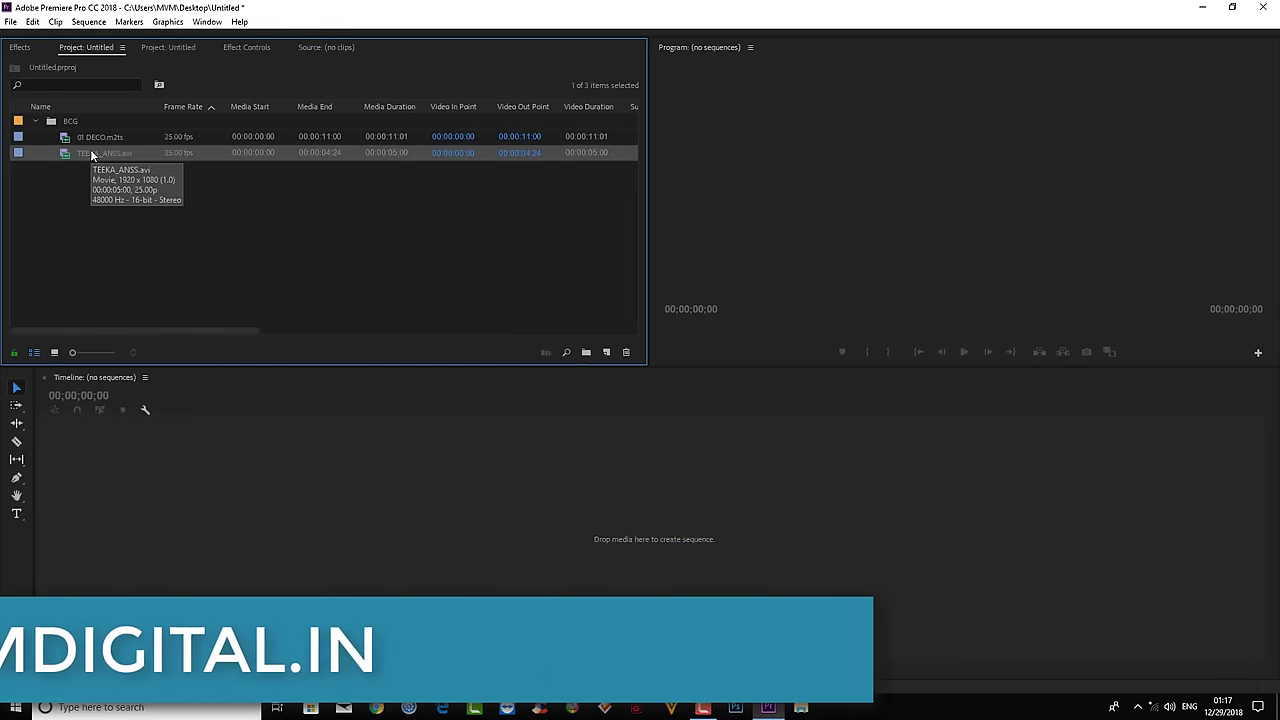
{"action": "right_click", "coordinate": [91, 153]}
{"action": "left_click", "coordinate": [188, 372]}
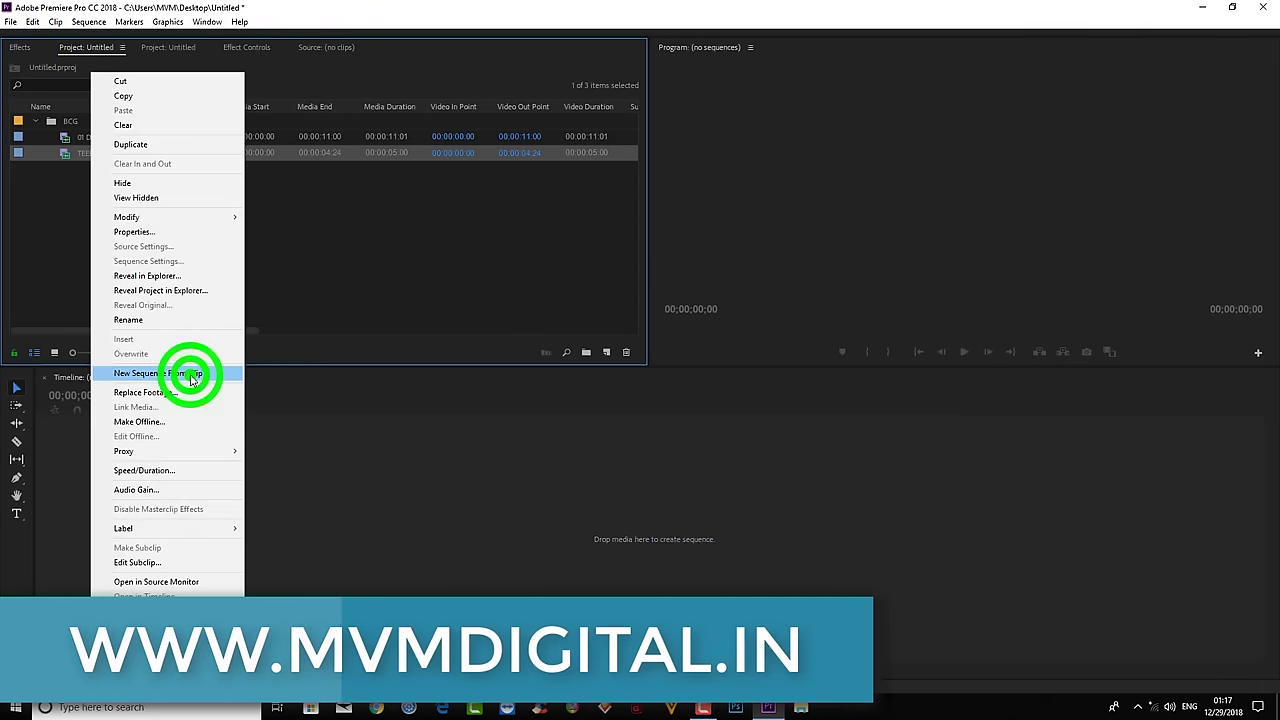
{"action": "left_click", "coordinate": [200, 280]}
{"action": "left_click", "coordinate": [78, 150]}
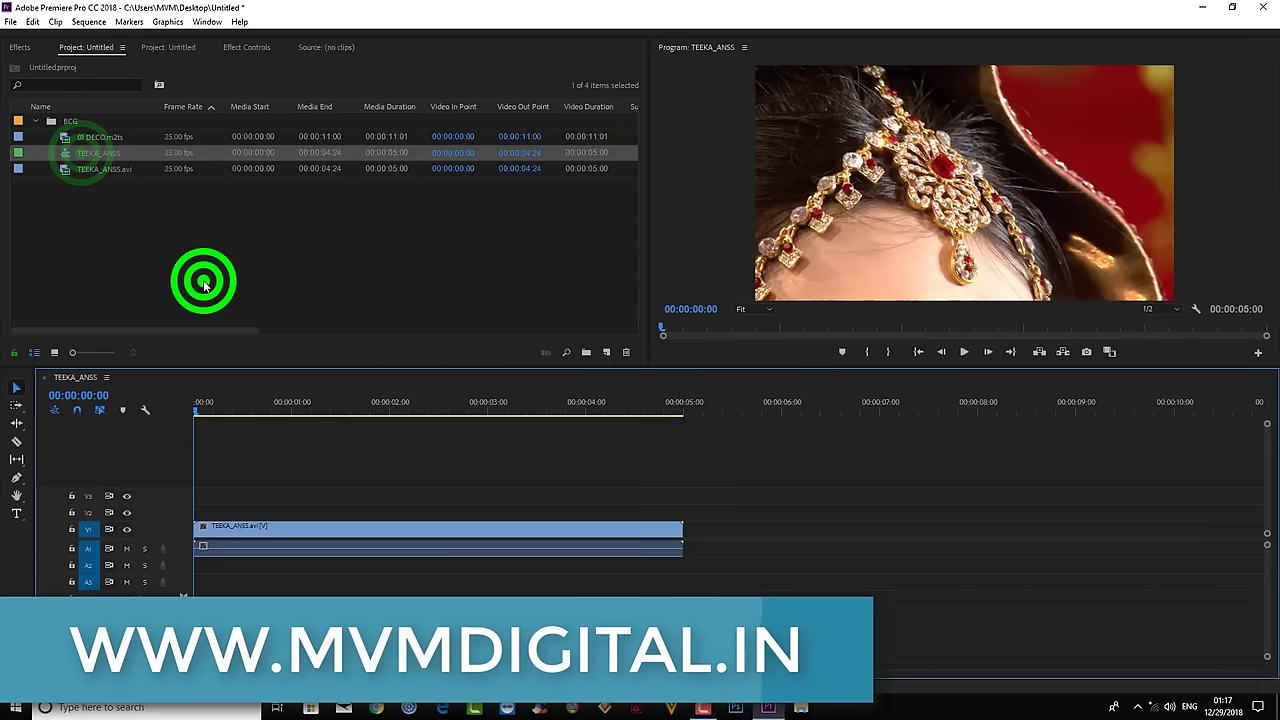
Import DEMO REP VIDEO.mp4 with Ctrl+I and delete the clip from the TEEKA_ANSS timeline.
{"action": "key", "text": "ctrl+i"}
{"action": "left_click", "coordinate": [422, 290]}
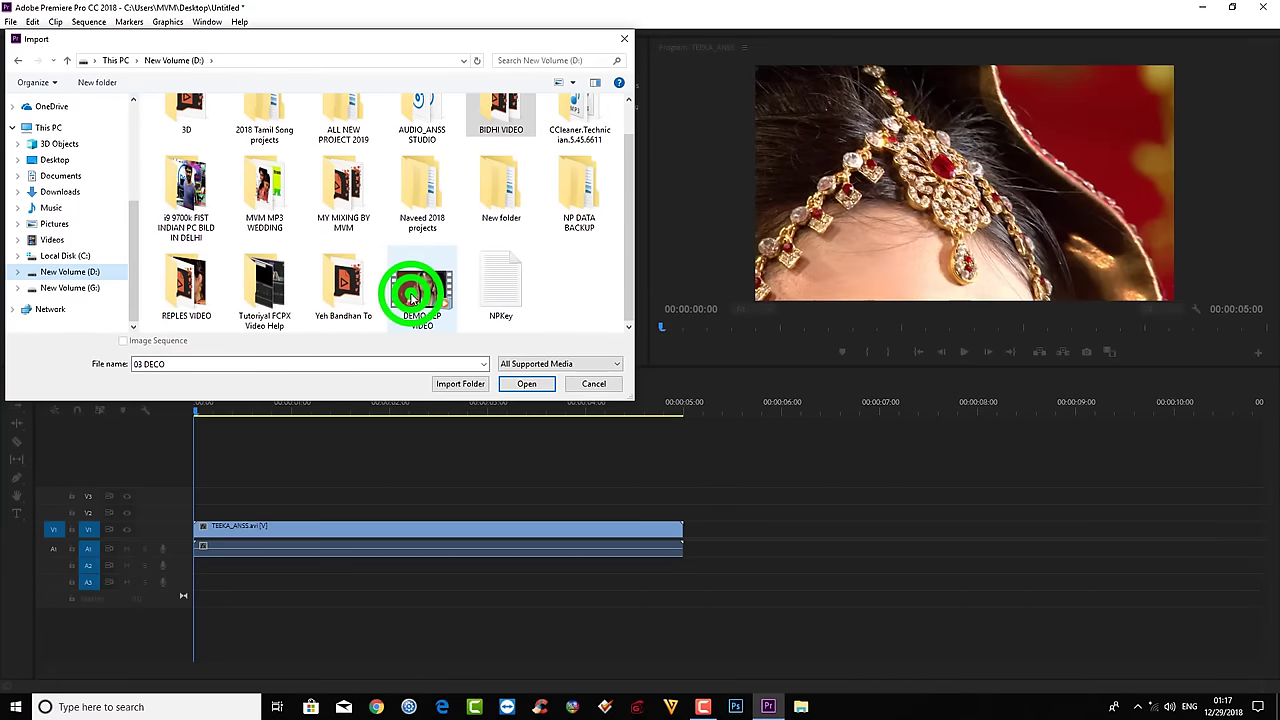
{"action": "left_click", "coordinate": [513, 384]}
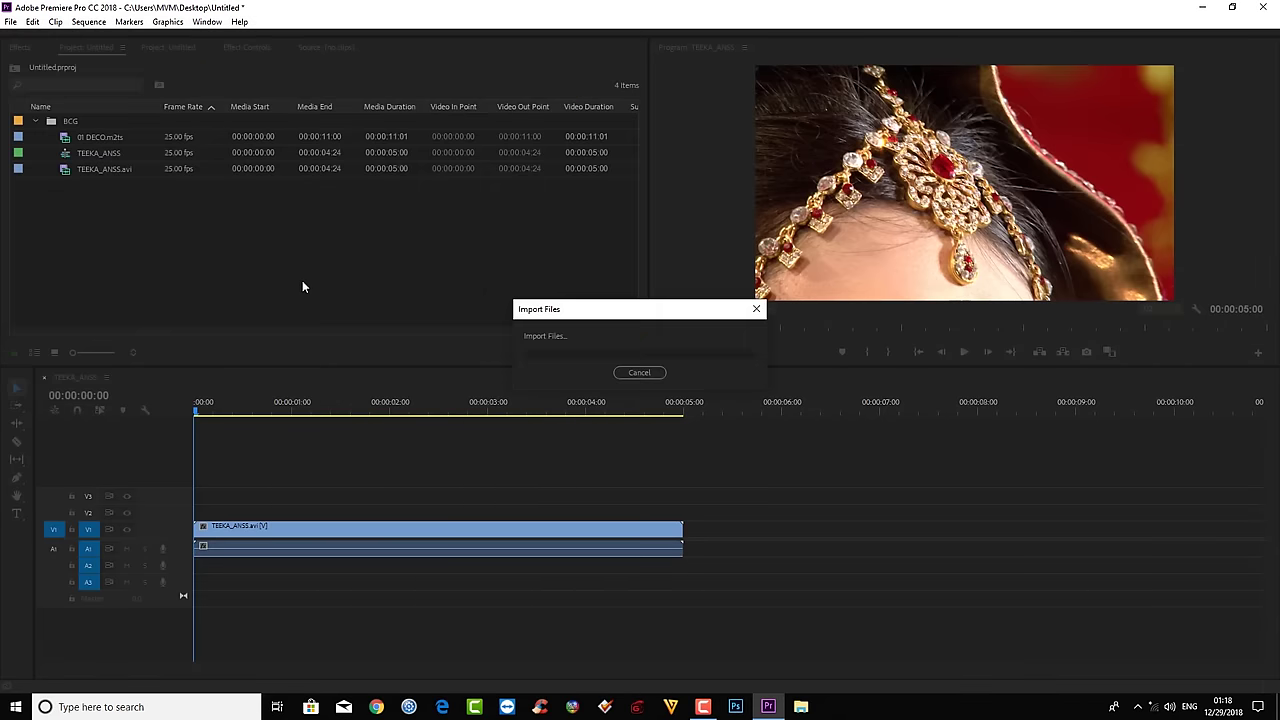
{"action": "left_click", "coordinate": [65, 185]}
{"action": "left_click", "coordinate": [174, 246]}
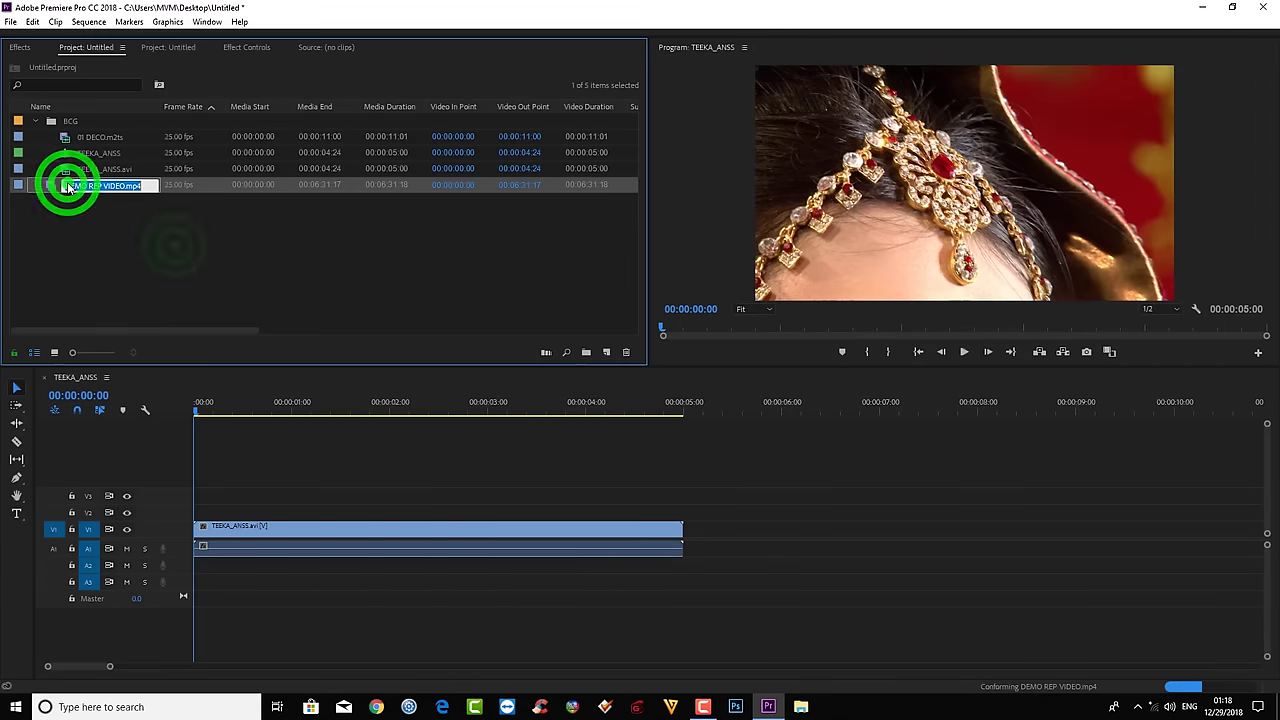
{"action": "left_click_drag", "start_coordinate": [273, 494], "coordinate": [307, 557]}
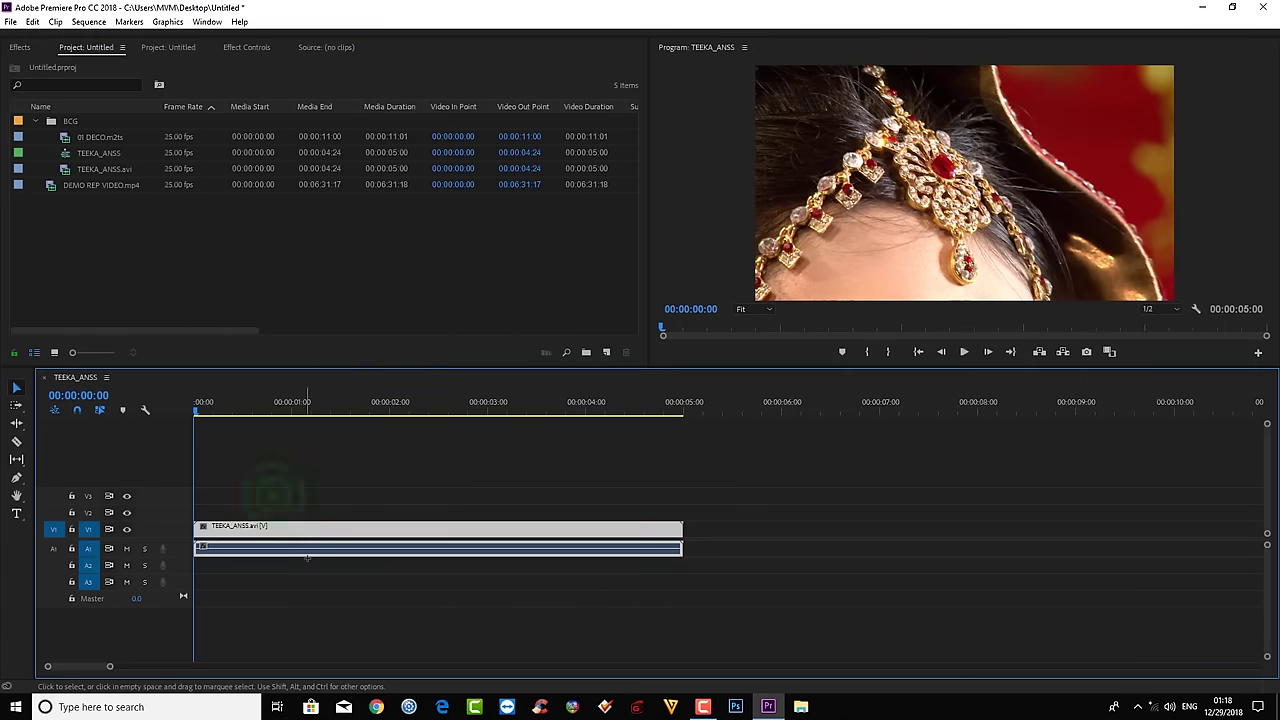
{"action": "key", "text": "Delete"}
Remove the TEEKA_ANSS sequence from the project.
{"action": "left_click", "coordinate": [106, 170]}
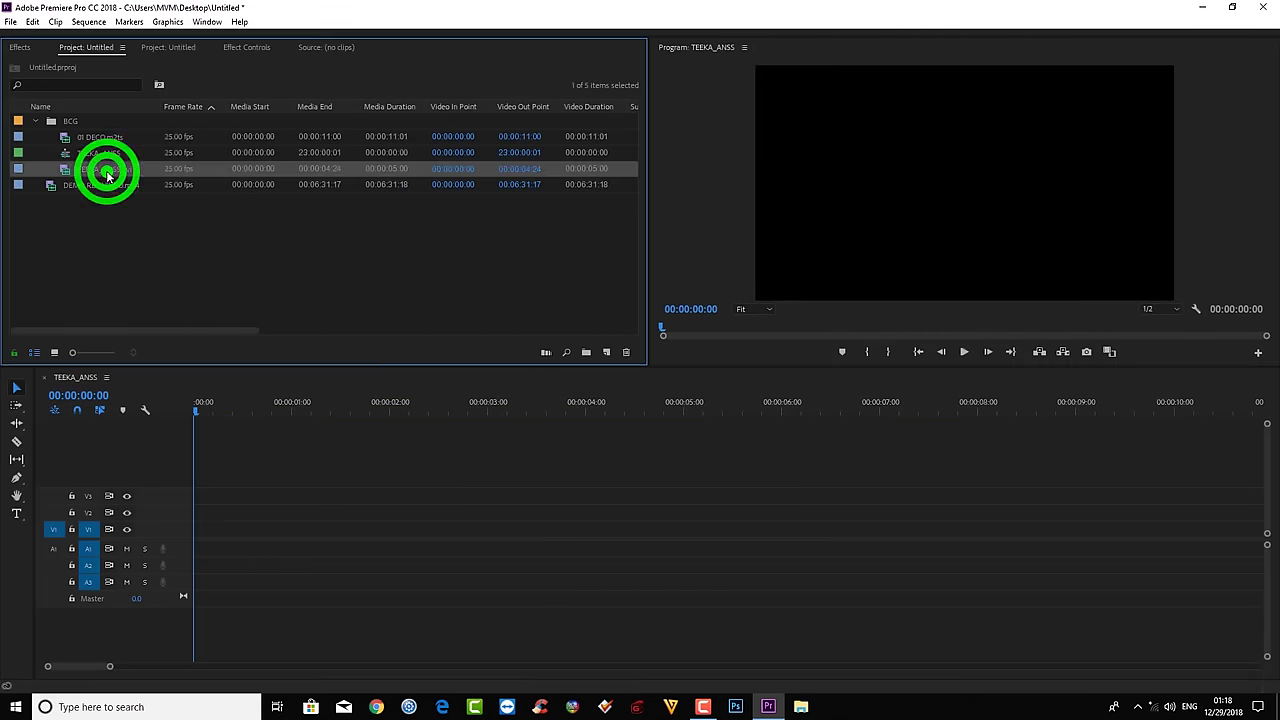
{"action": "right_click", "coordinate": [108, 172]}
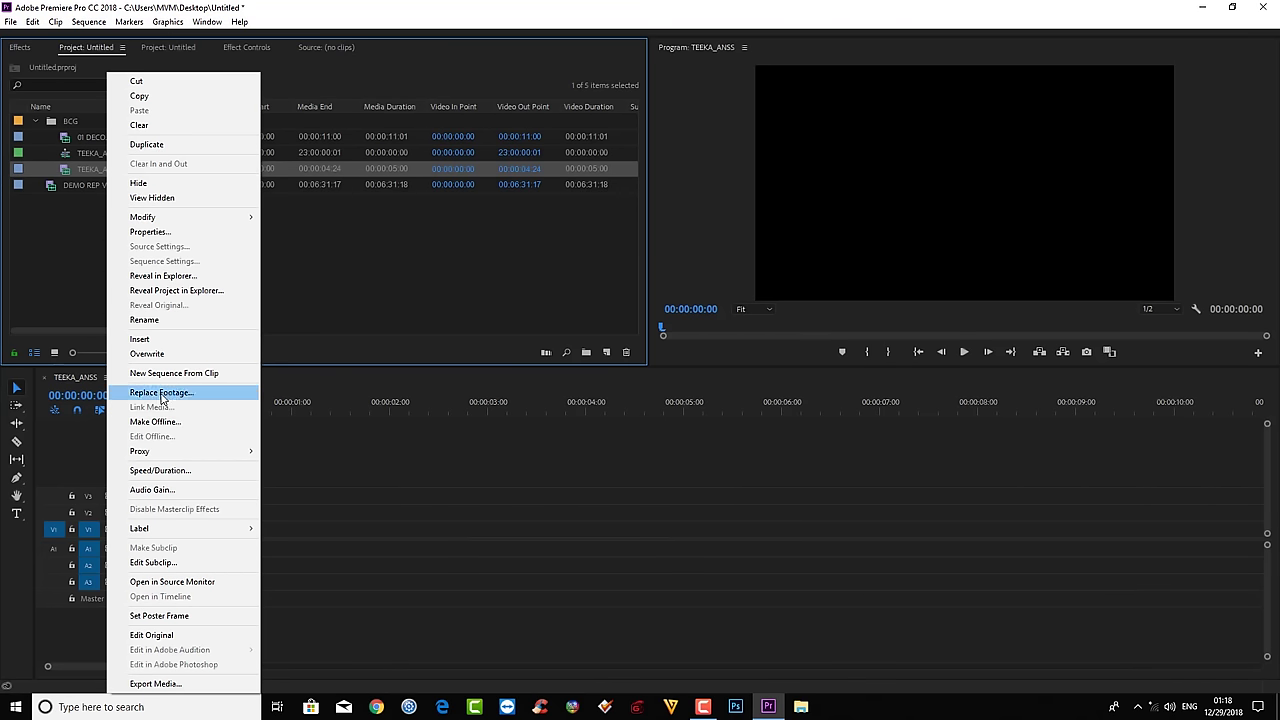
{"action": "mouse_move", "coordinate": [162, 456]}
{"action": "left_click", "coordinate": [82, 146]}
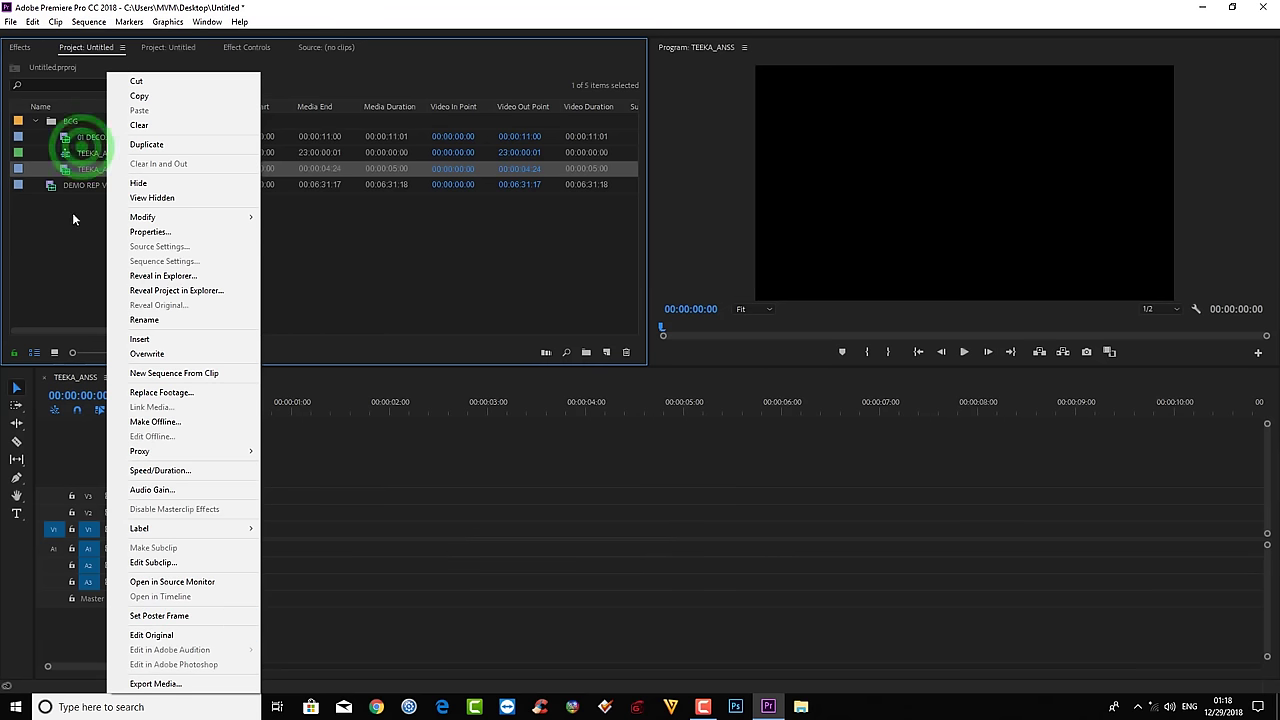
{"action": "left_click", "coordinate": [143, 214]}
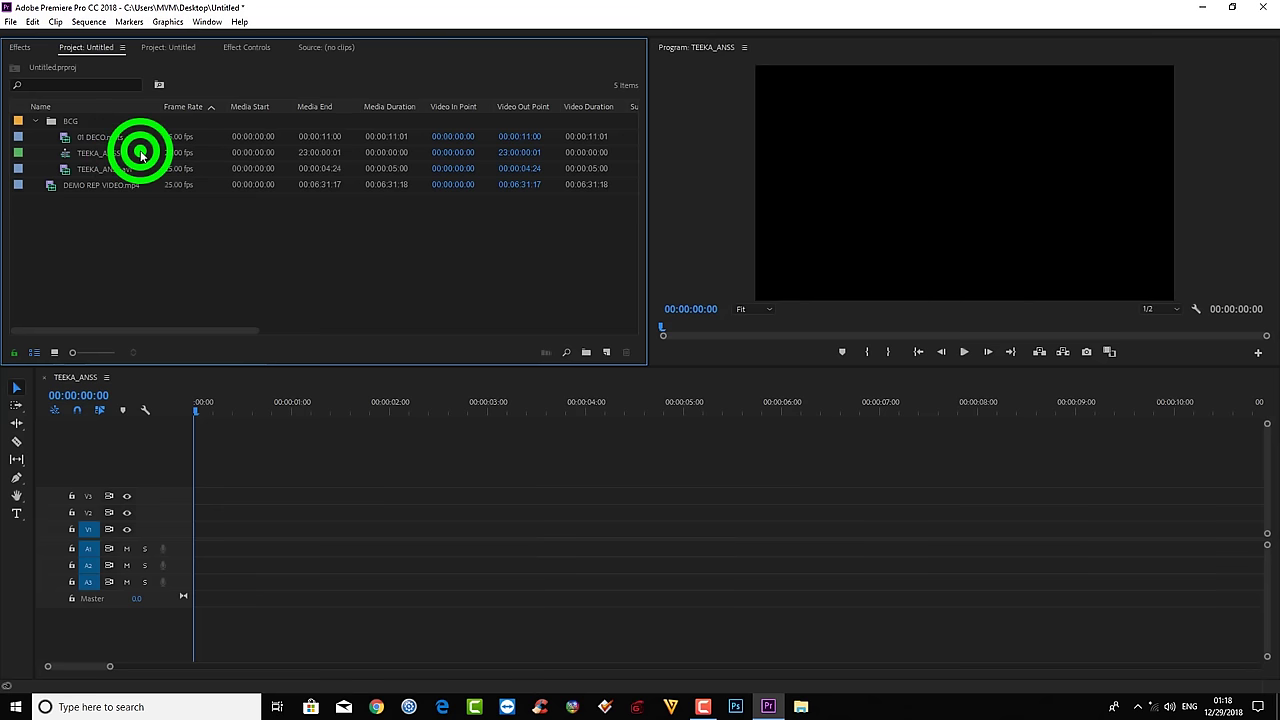
{"action": "left_click", "coordinate": [103, 155]}
{"action": "key", "text": "Delete"}
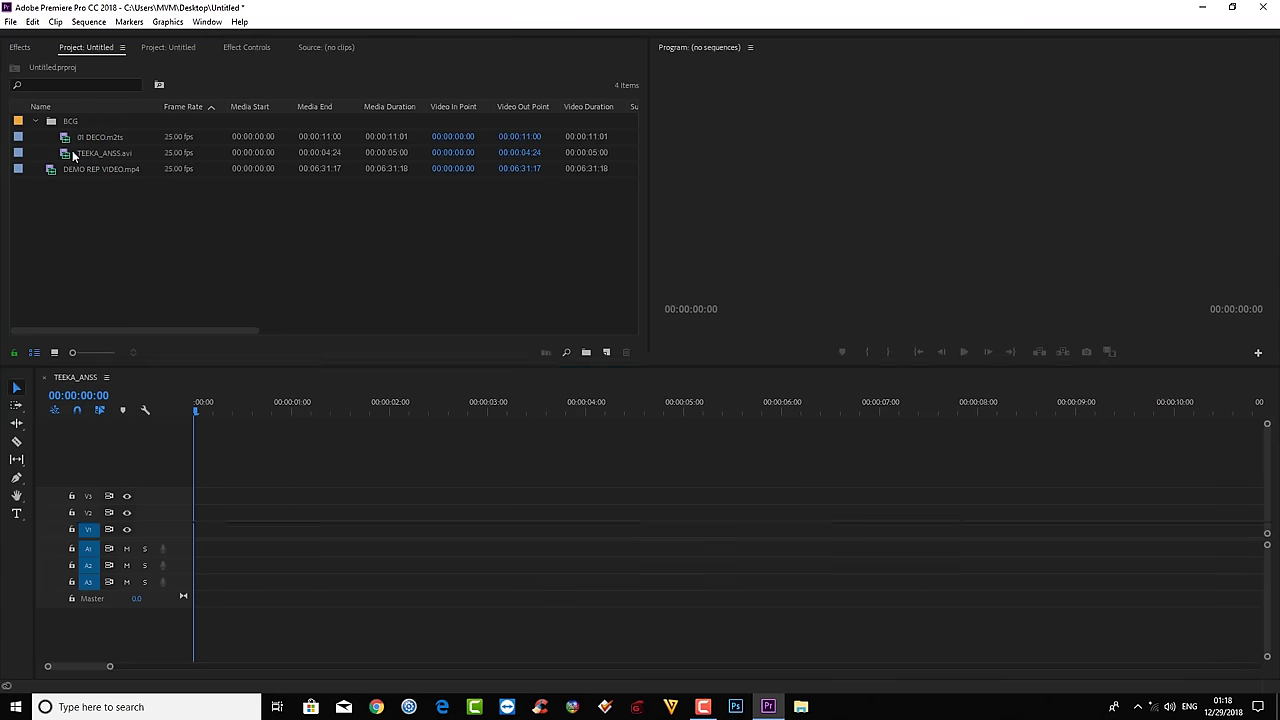
Remove the TEEKA_ANSS.avi clip and bring up the context menu for DEMO REP VIDEO.mp4.
{"action": "left_click", "coordinate": [101, 172]}
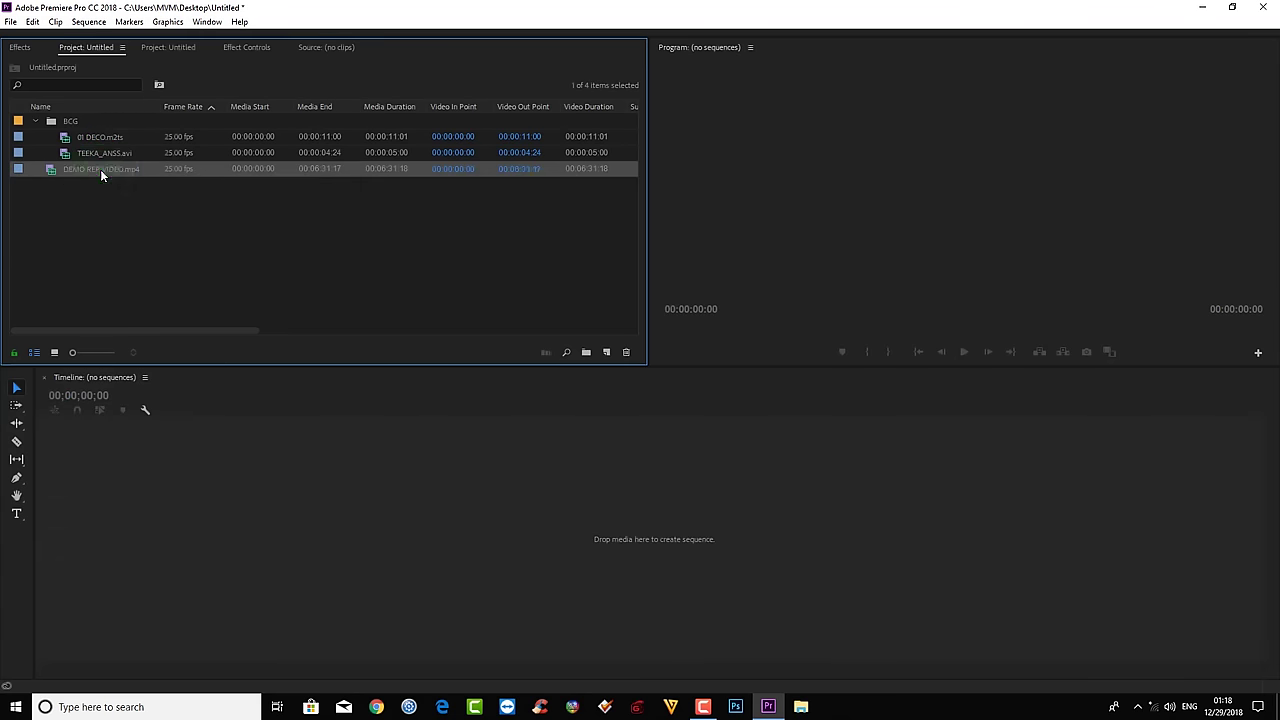
{"action": "left_click", "coordinate": [90, 153]}
{"action": "key", "text": "Delete"}
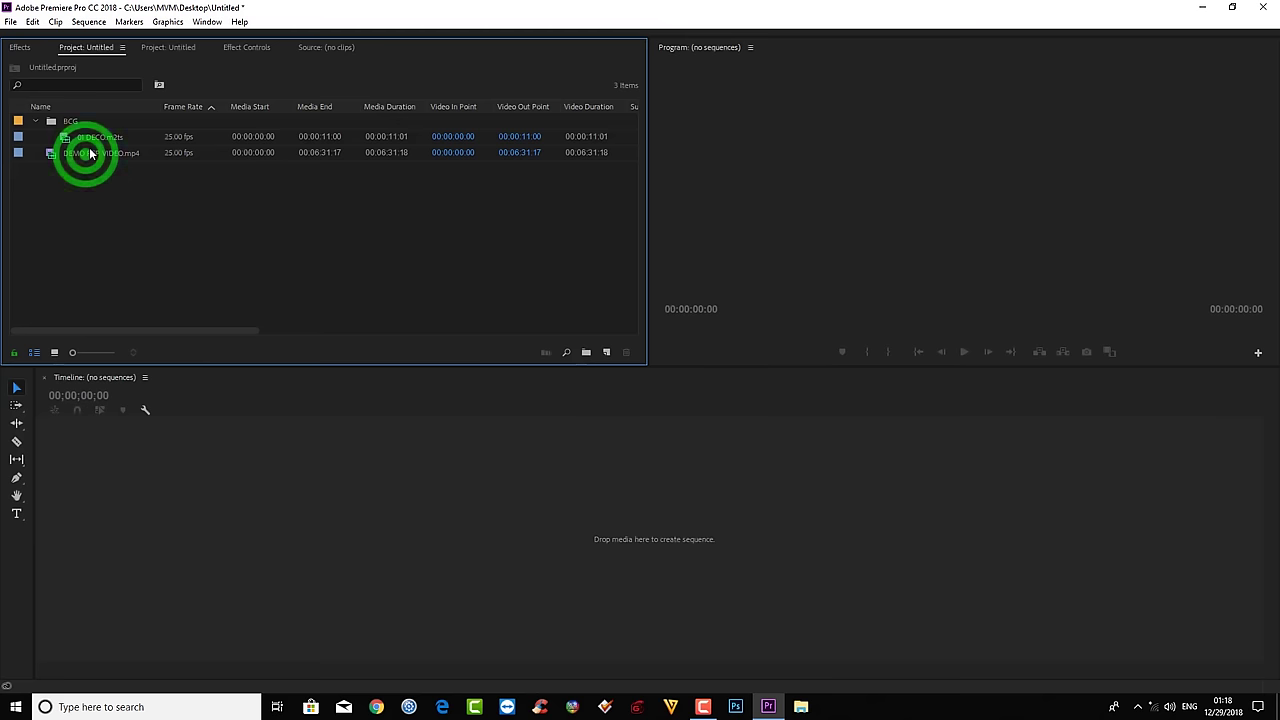
{"action": "left_click", "coordinate": [86, 155]}
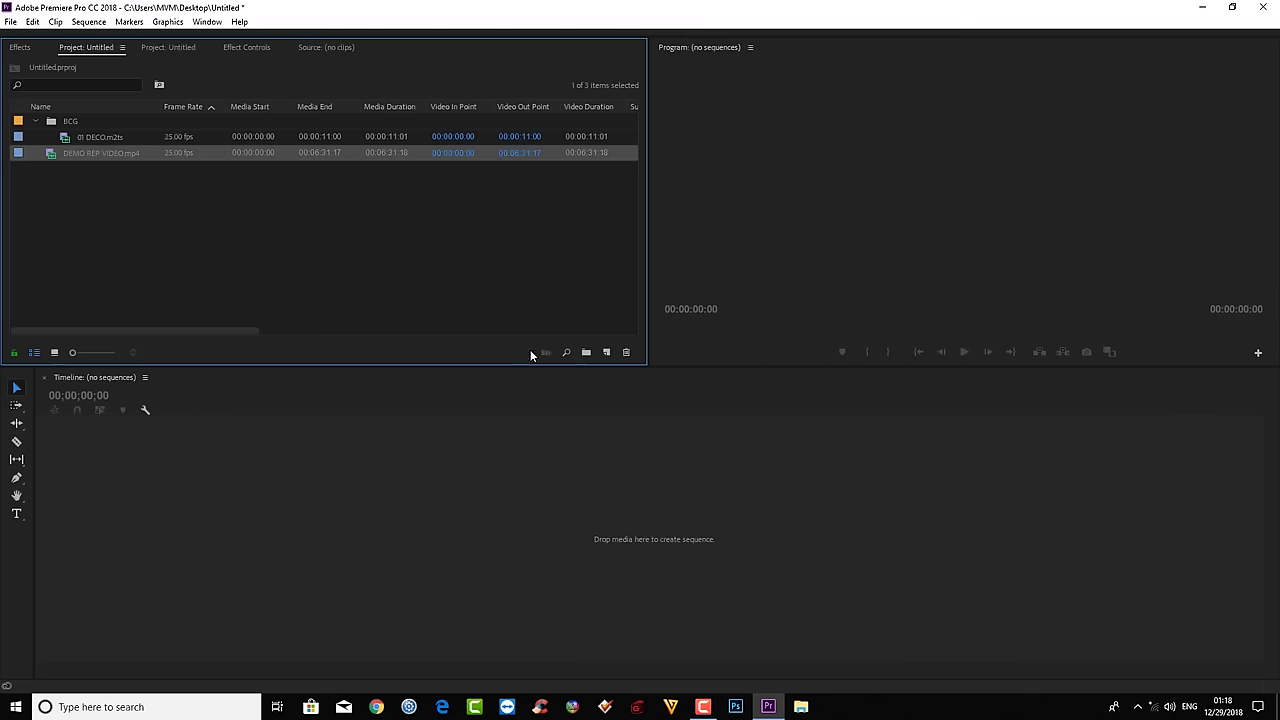
{"action": "right_click", "coordinate": [136, 153]}
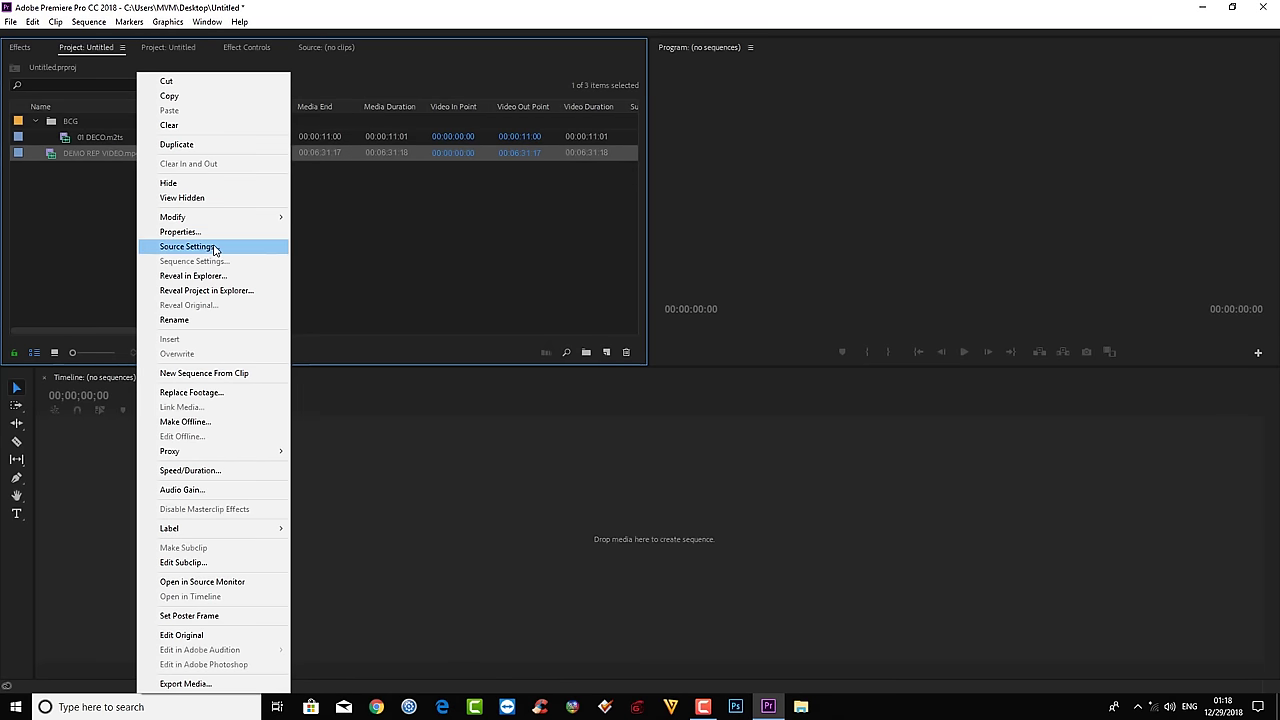
{"action": "left_click", "coordinate": [52, 153]}
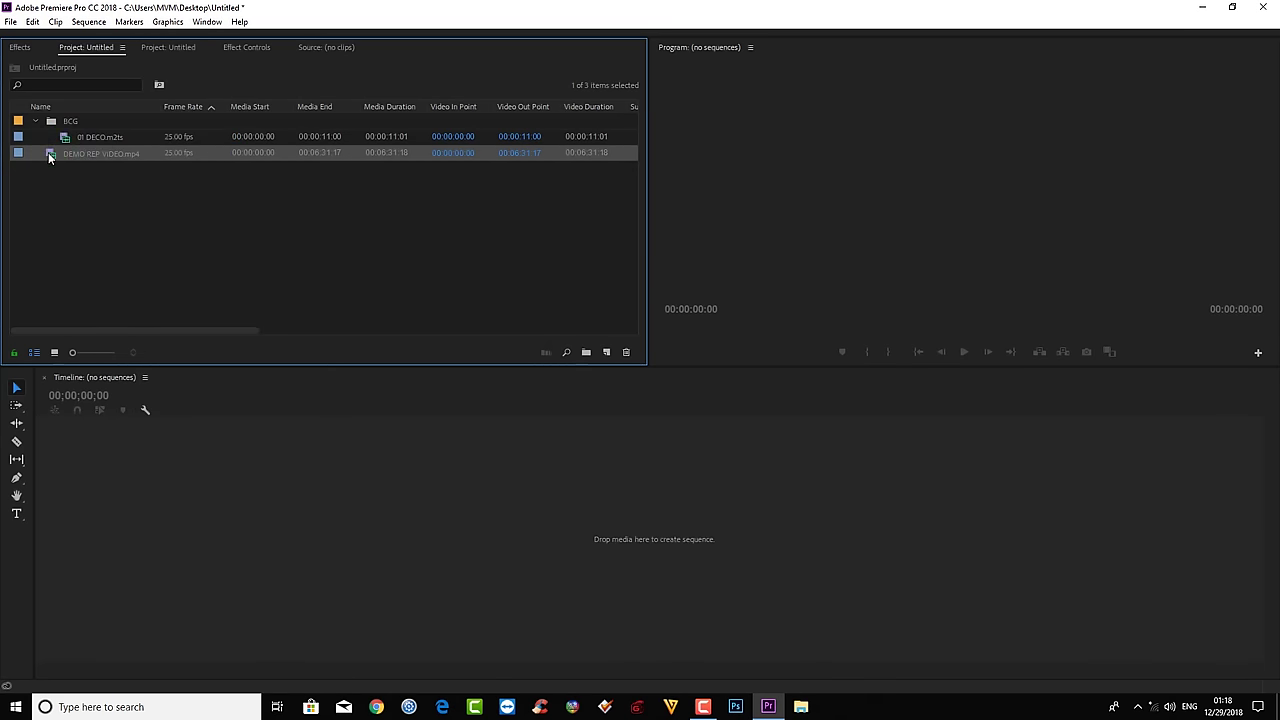
{"action": "right_click", "coordinate": [48, 154]}
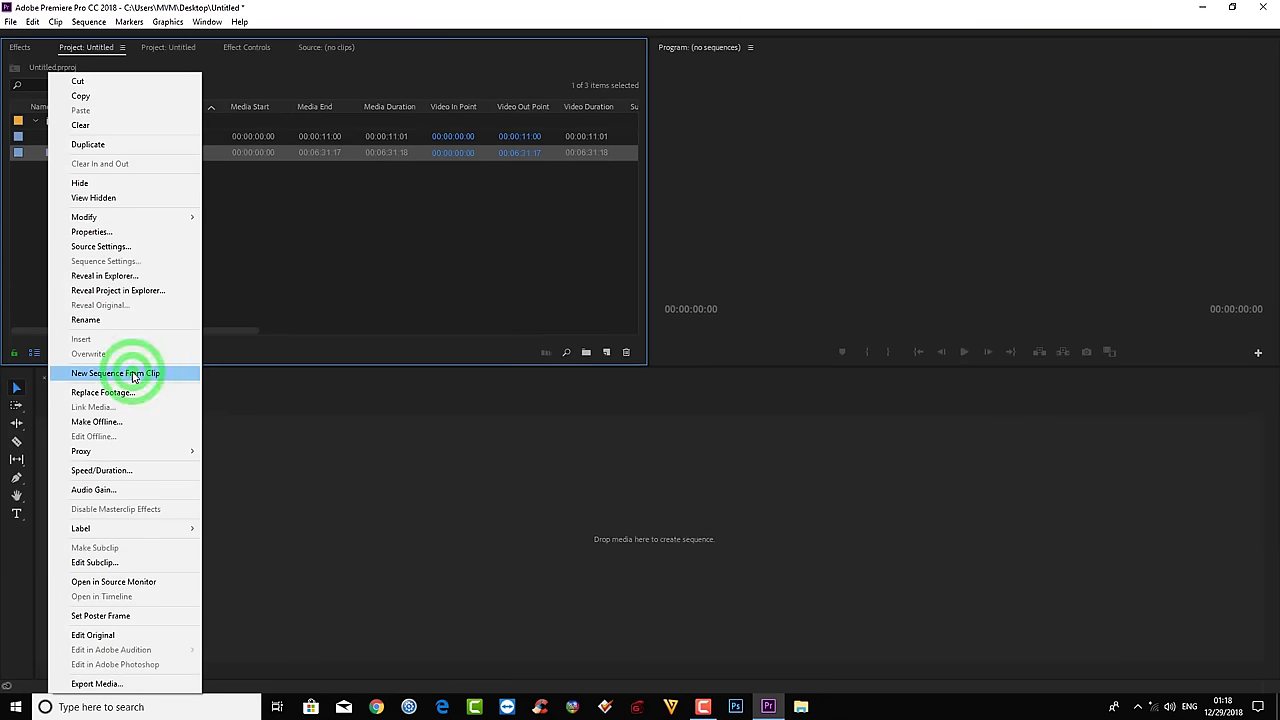
Create a DEMO REP VIDEO sequence from the clip with New Sequence From Clip.
{"action": "left_click", "coordinate": [133, 376]}
{"action": "left_click", "coordinate": [177, 266]}
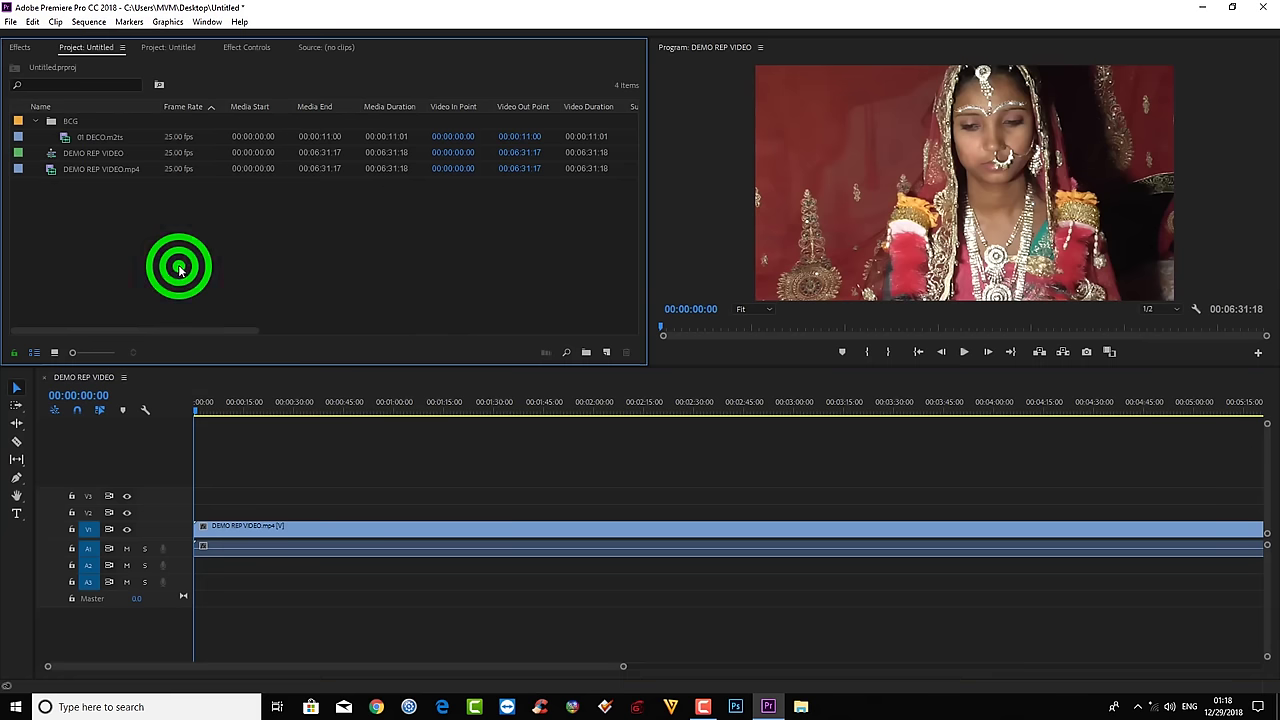
{"action": "left_click", "coordinate": [198, 408]}
{"action": "left_click", "coordinate": [90, 155]}
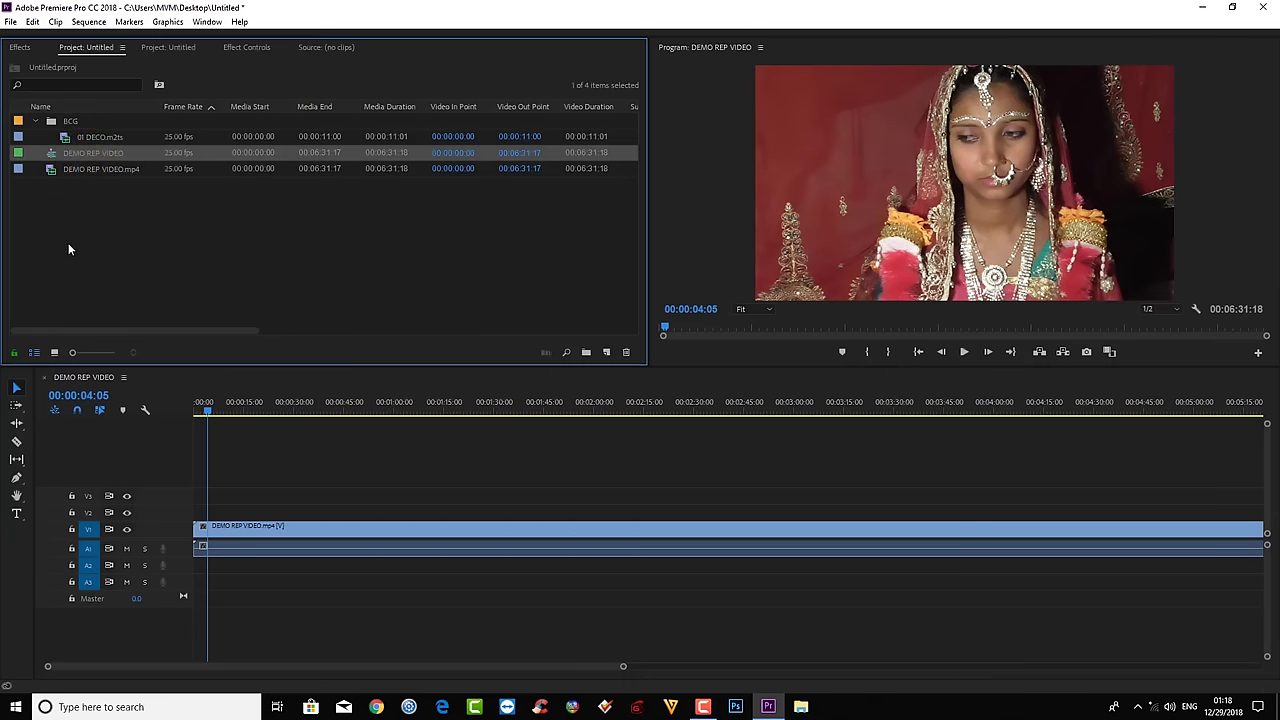
{"action": "left_click", "coordinate": [43, 232]}
Create a new bin named PROJECT.
{"action": "right_click", "coordinate": [43, 232]}
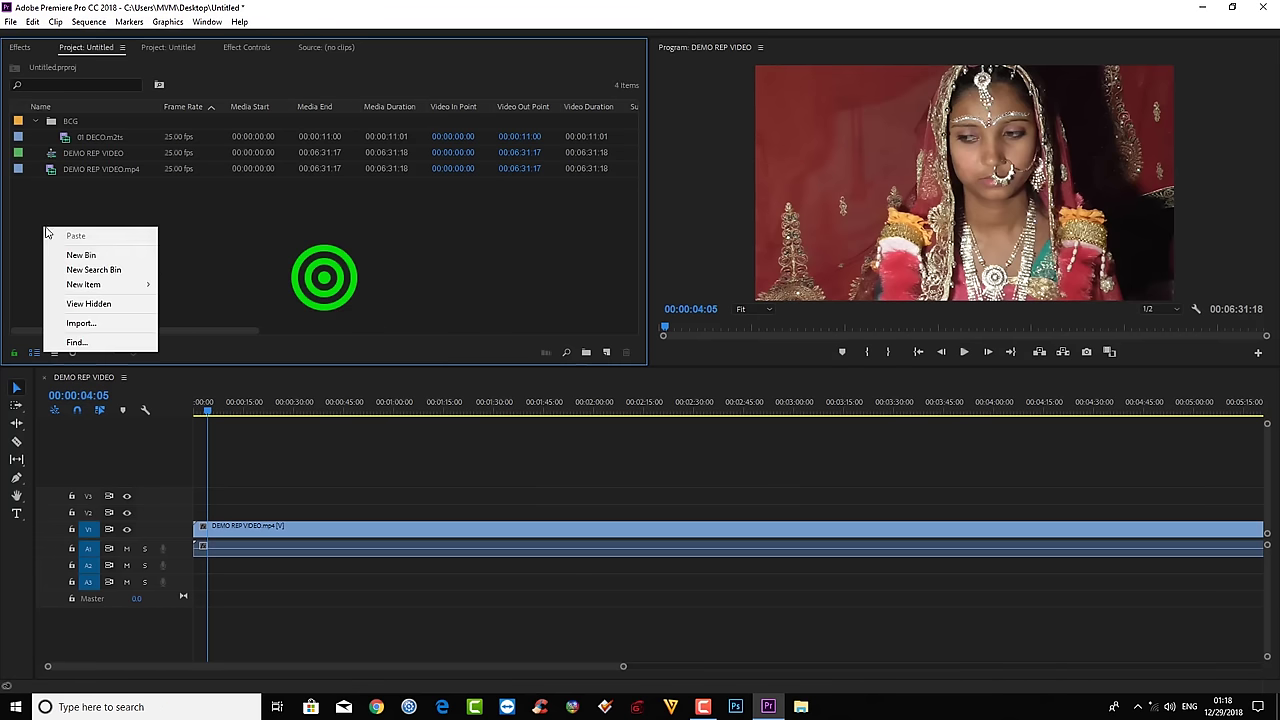
{"action": "left_click", "coordinate": [366, 300]}
{"action": "left_click", "coordinate": [585, 352]}
{"action": "type", "text": "PRO"}
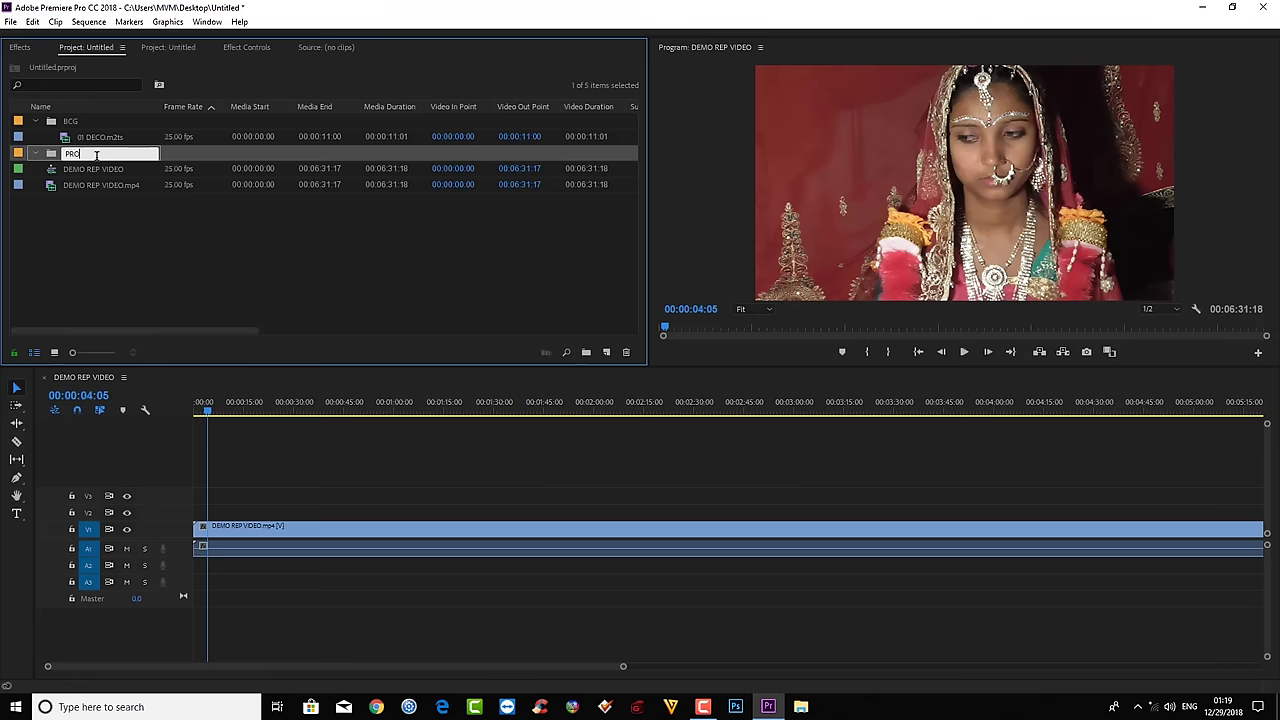
{"action": "type", "text": "JECT"}
{"action": "left_click", "coordinate": [106, 222]}
Move the DEMO REP VIDEO sequence into the PROJECT bin and expand it.
{"action": "left_click", "coordinate": [84, 171]}
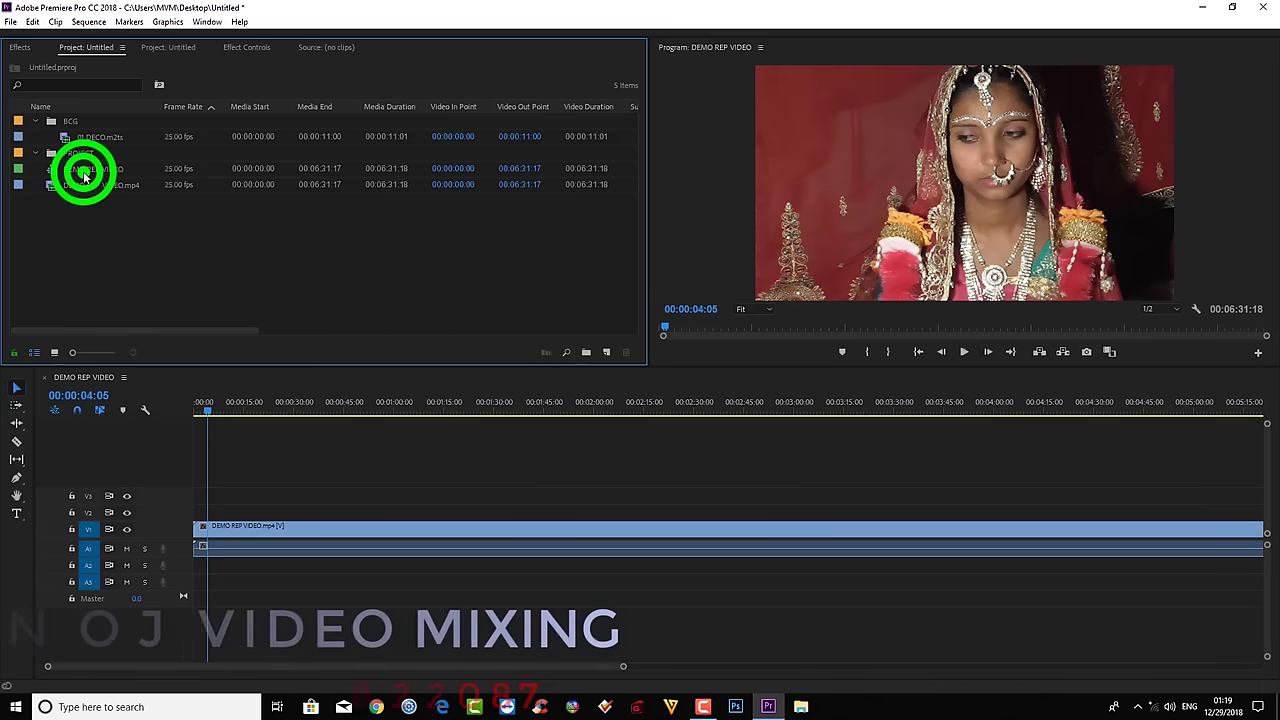
{"action": "left_click_drag", "start_coordinate": [82, 171], "coordinate": [77, 153]}
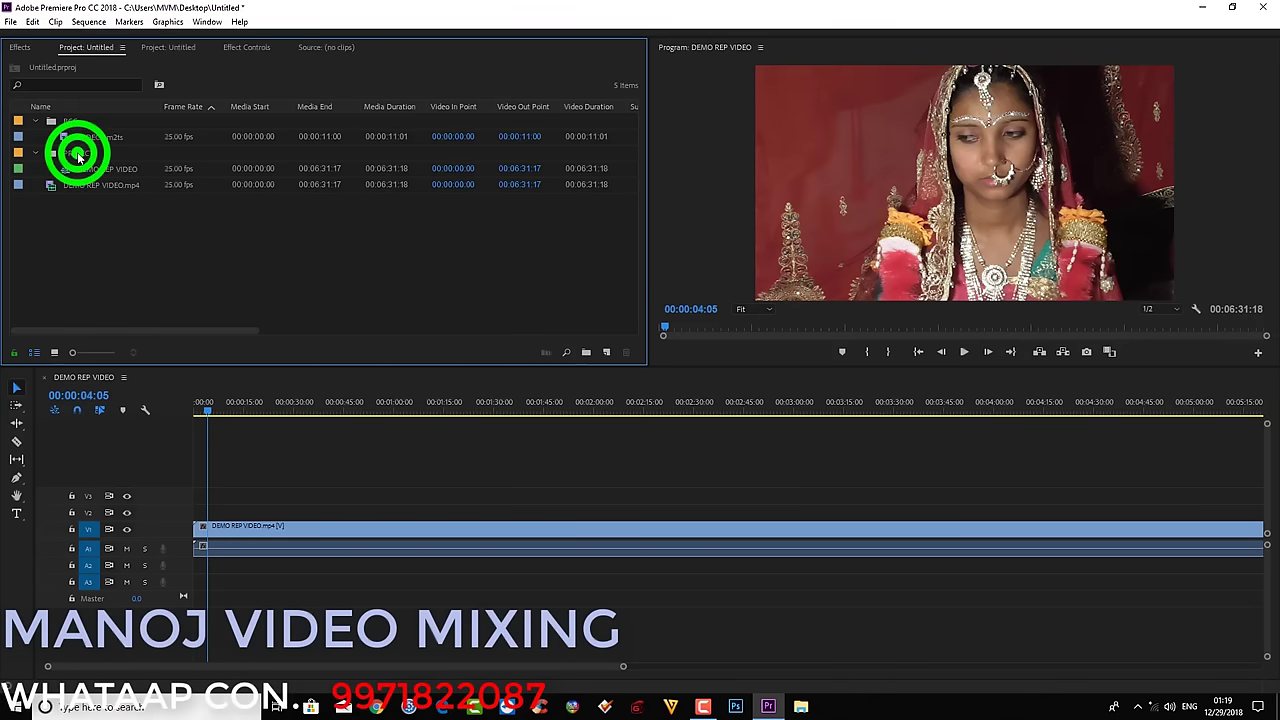
{"action": "left_click", "coordinate": [33, 155]}
{"action": "left_click", "coordinate": [38, 154]}
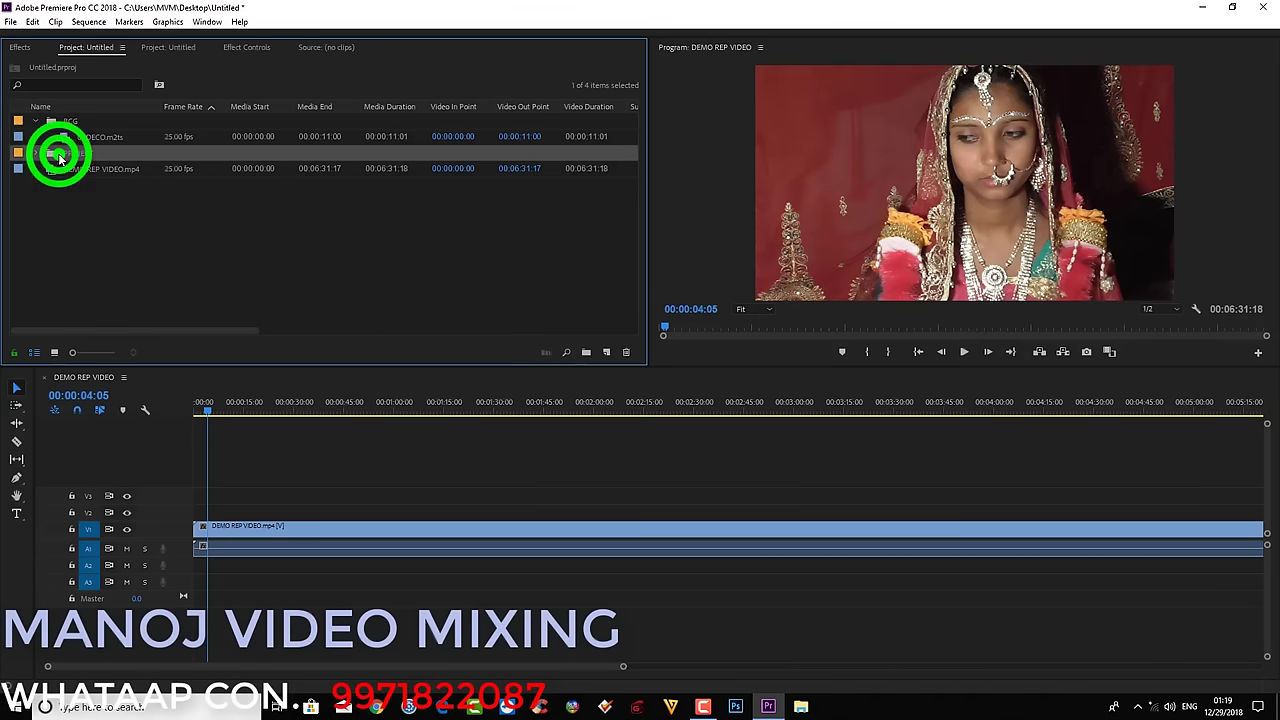
{"action": "left_click", "coordinate": [35, 153]}
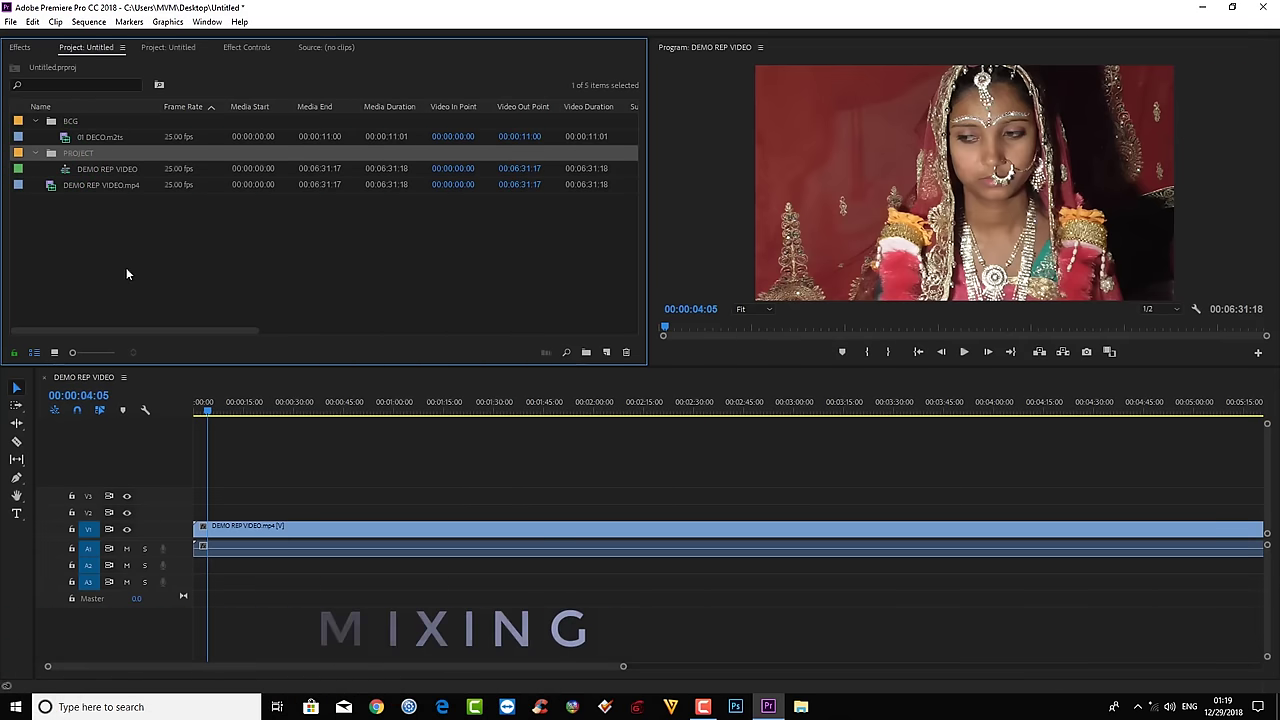
Switch the project items to large thumbnails with the icon-size slider.
{"action": "left_click", "coordinate": [72, 353]}
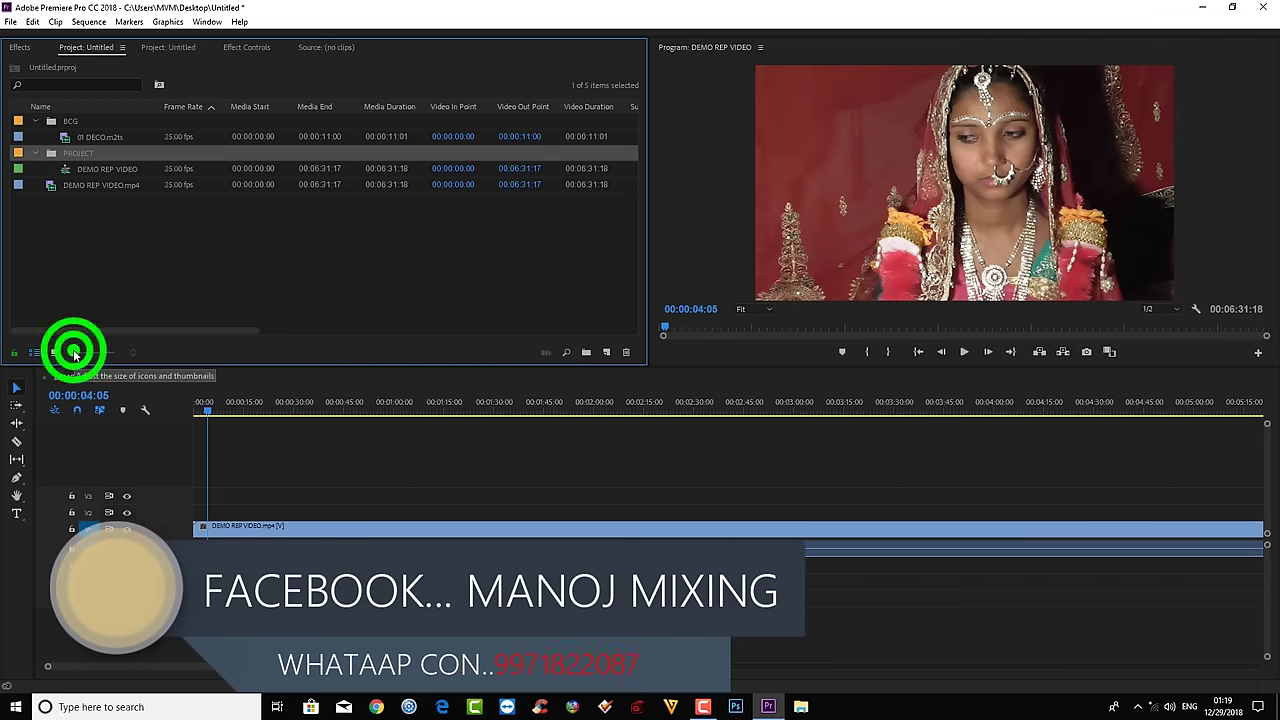
{"action": "left_click_drag", "start_coordinate": [74, 354], "coordinate": [145, 358]}
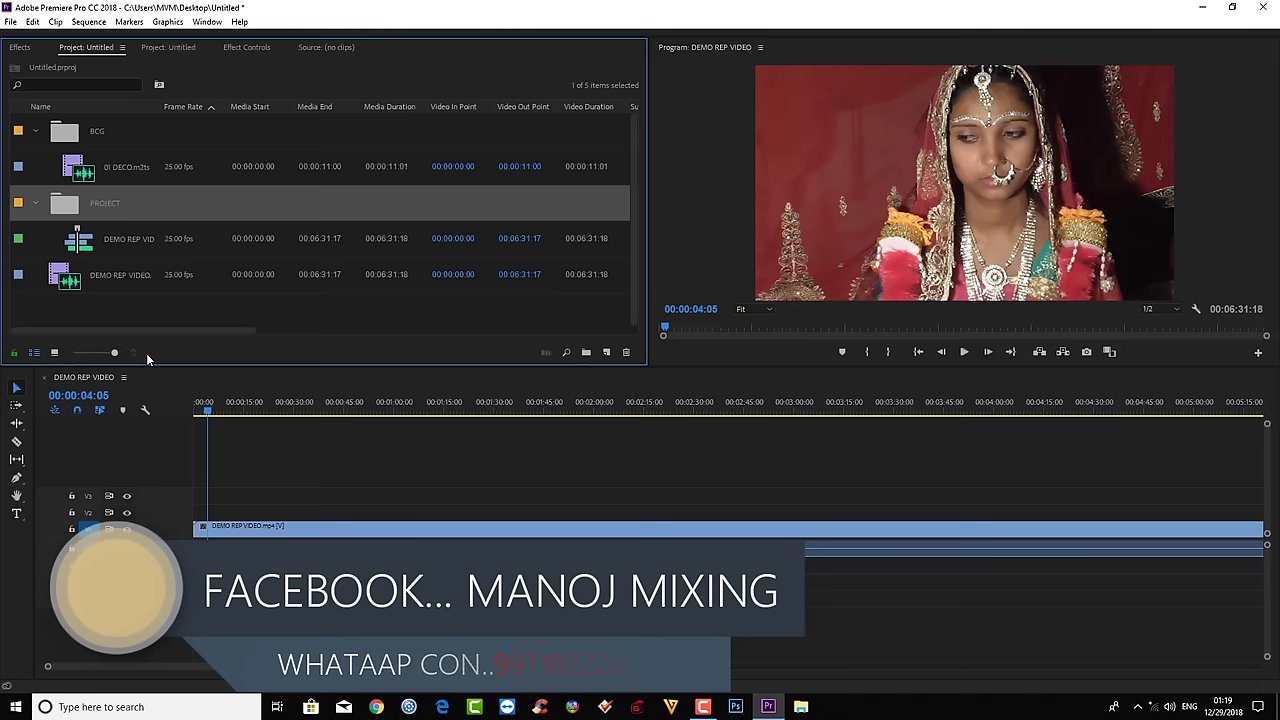
{"action": "left_click", "coordinate": [148, 304]}
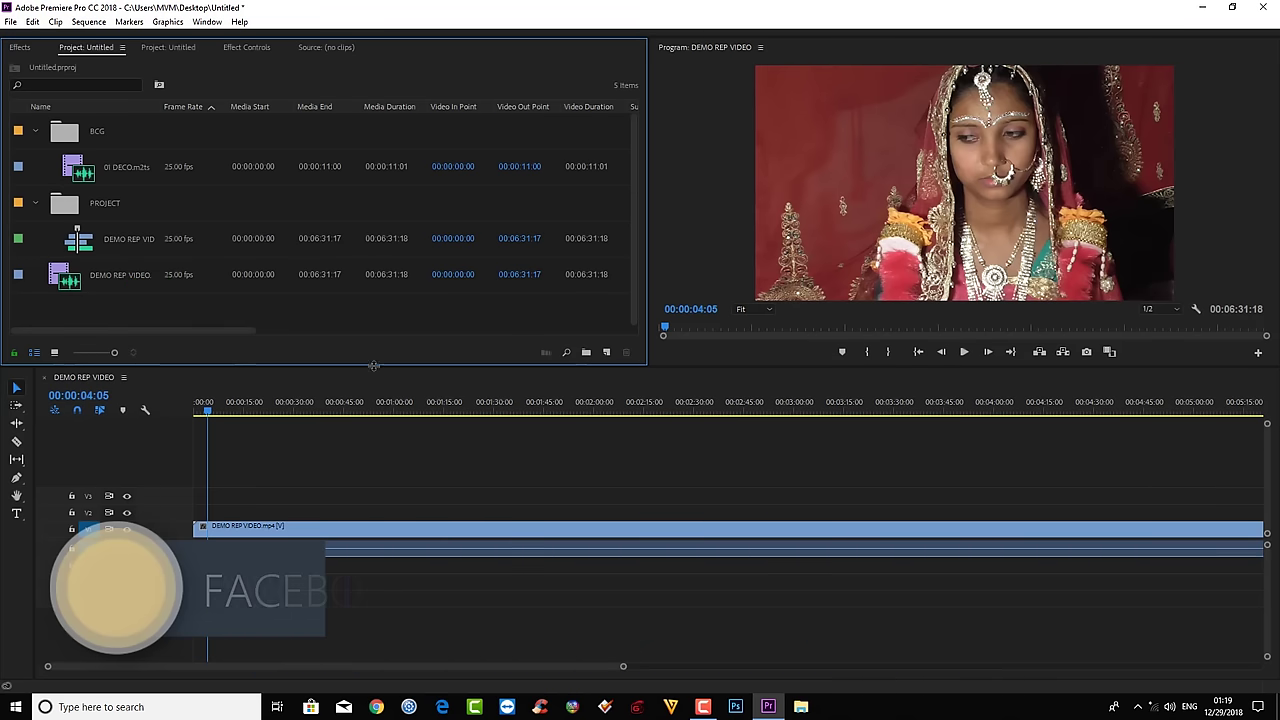
{"action": "left_click_drag", "start_coordinate": [123, 238], "coordinate": [37, 207]}
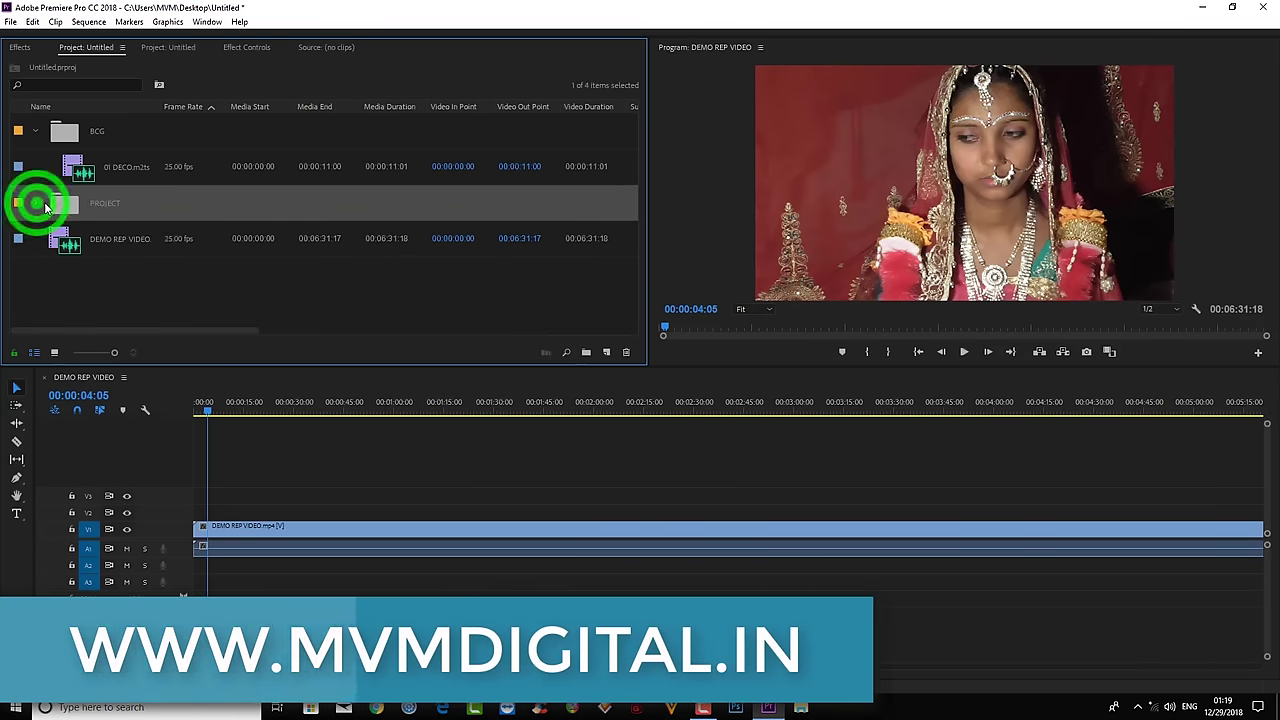
Rename the PROJECT bin to PROJECT FINAL and drag the DEMO REP VIDEO sequence into it.
{"action": "left_click", "coordinate": [112, 204]}
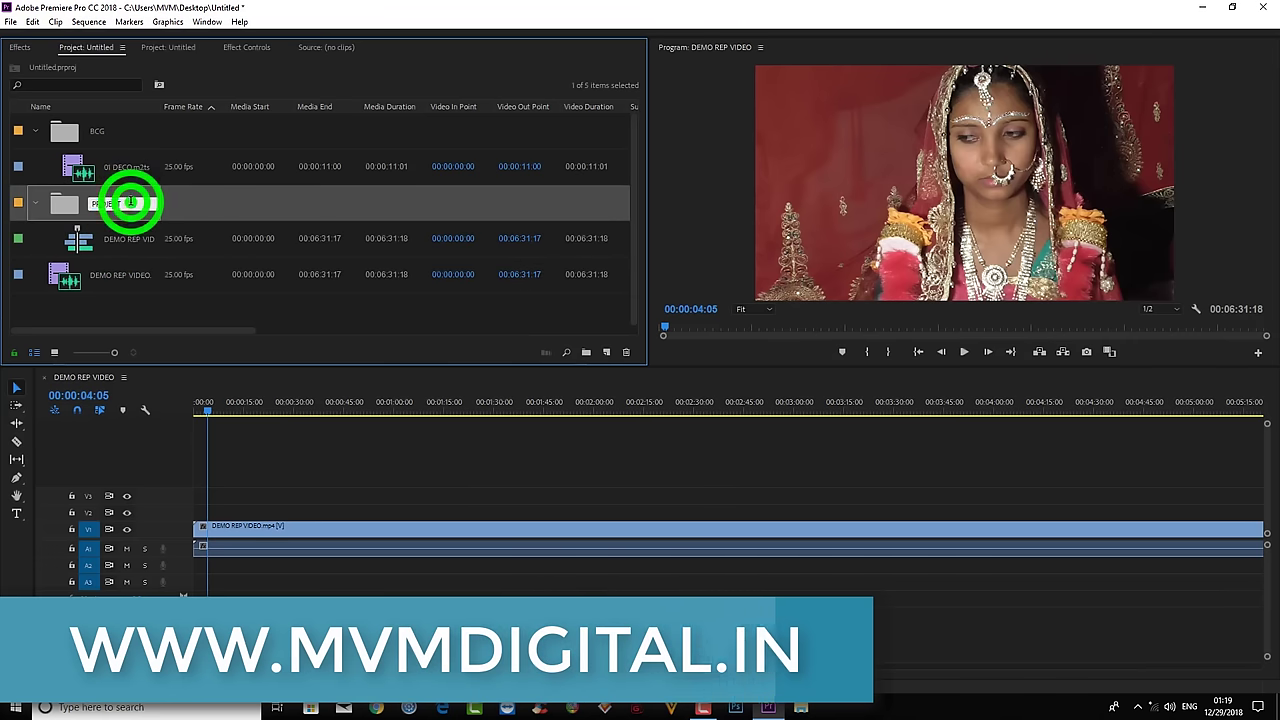
{"action": "type", "text": " F"}
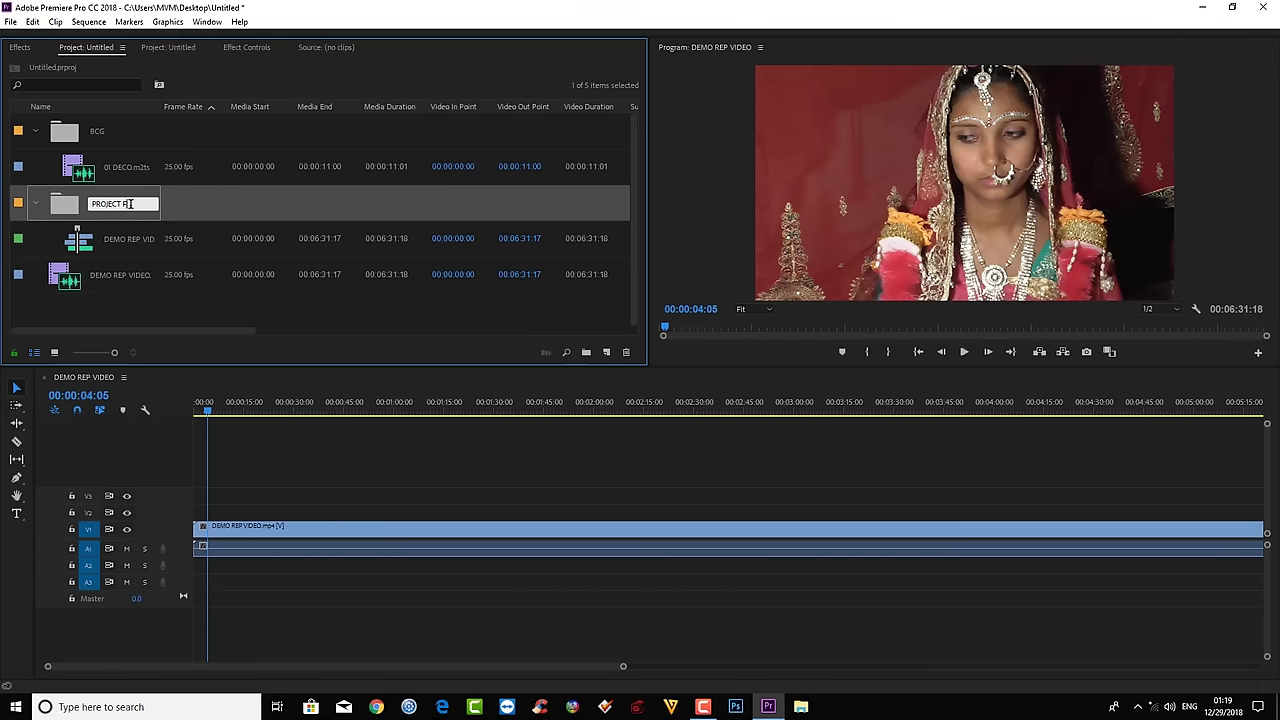
{"action": "type", "text": "INAL"}
{"action": "left_click", "coordinate": [158, 306]}
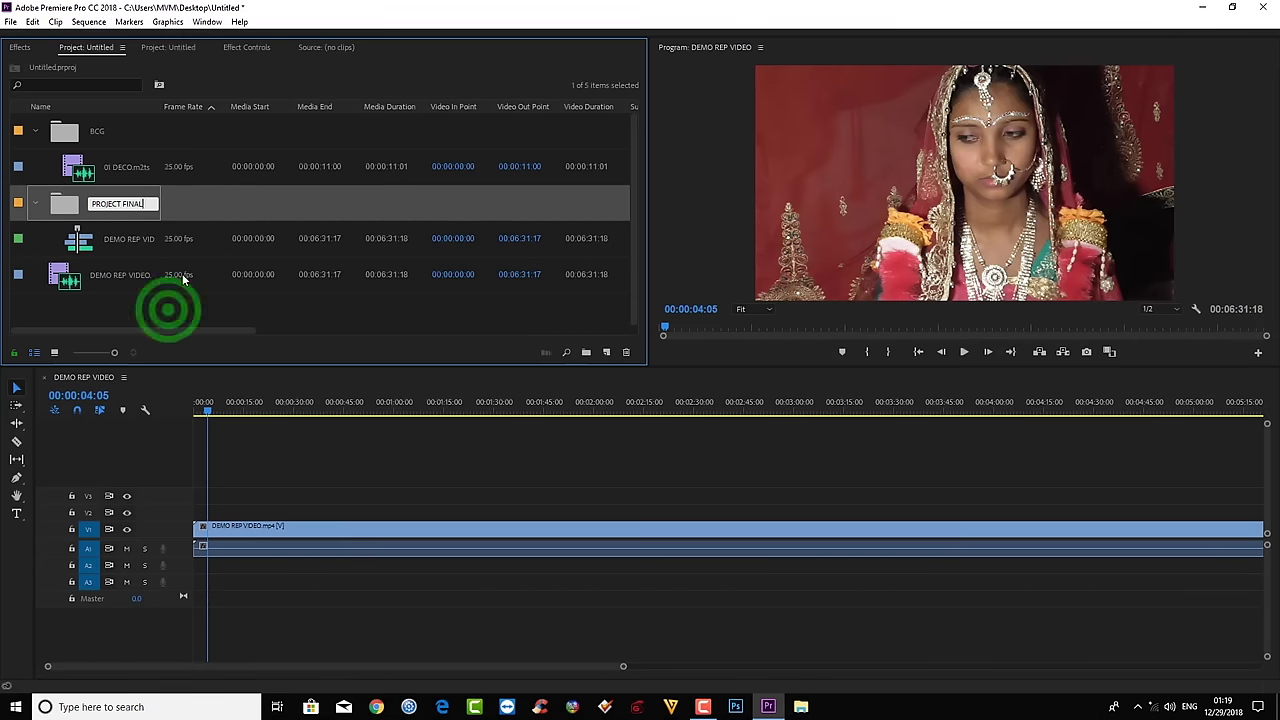
{"action": "left_click", "coordinate": [40, 202]}
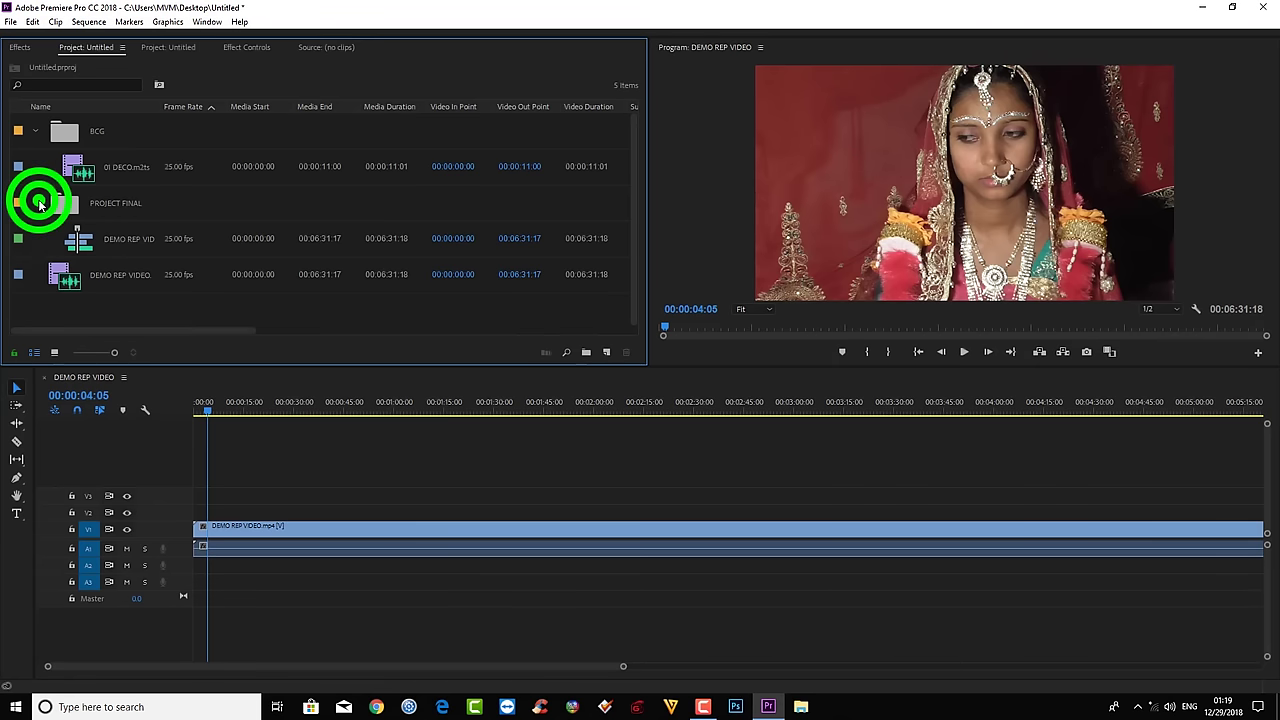
{"action": "left_click", "coordinate": [40, 204]}
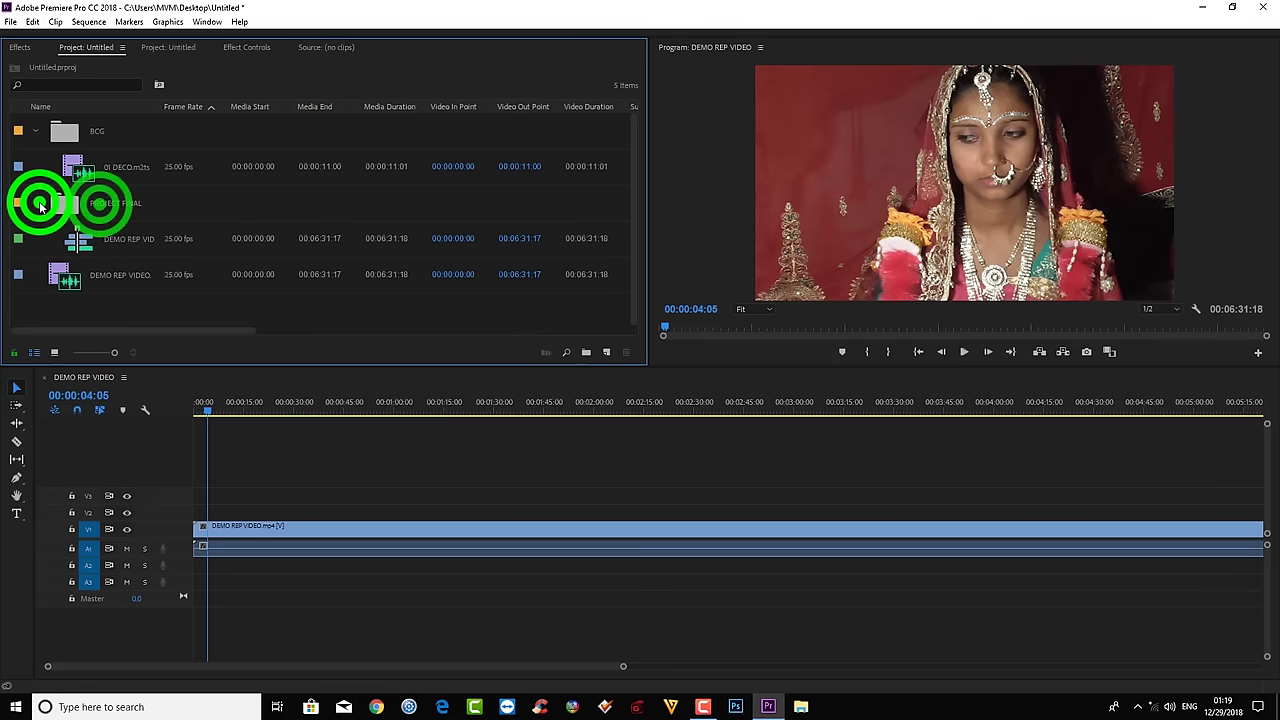
{"action": "left_click_drag", "start_coordinate": [128, 237], "coordinate": [37, 204]}
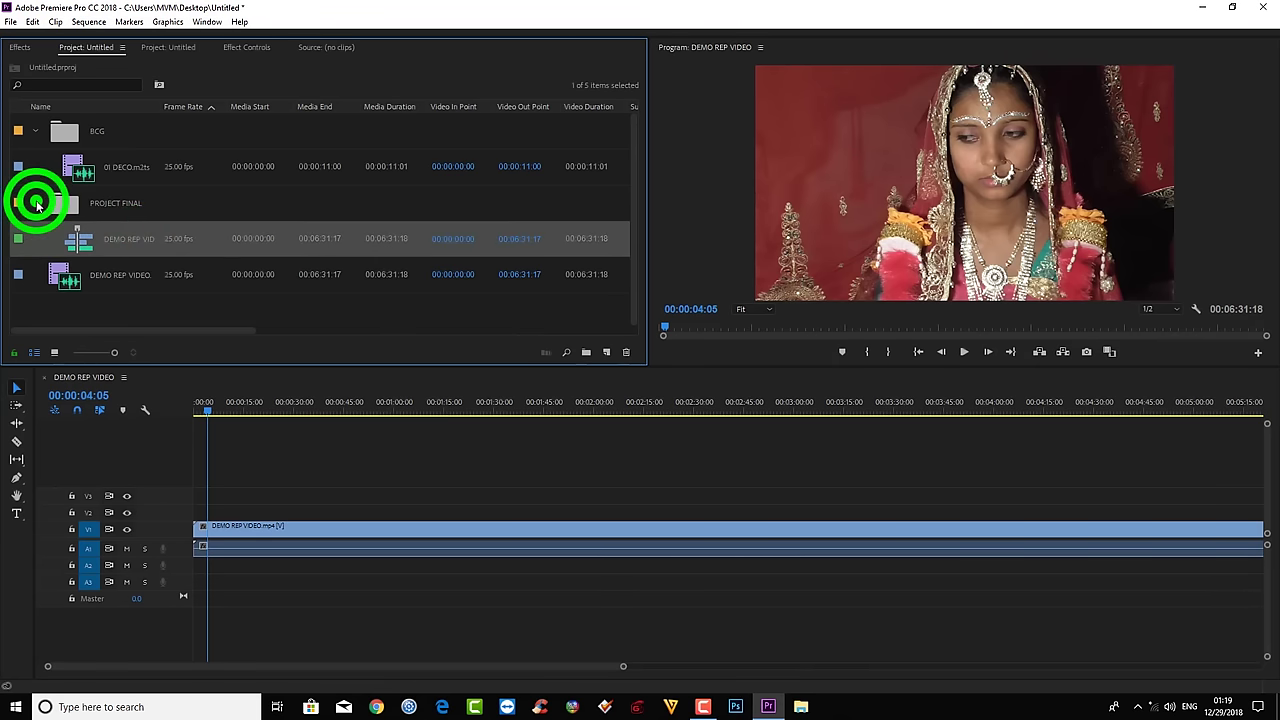
{"action": "left_click_drag", "start_coordinate": [206, 409], "coordinate": [195, 408]}
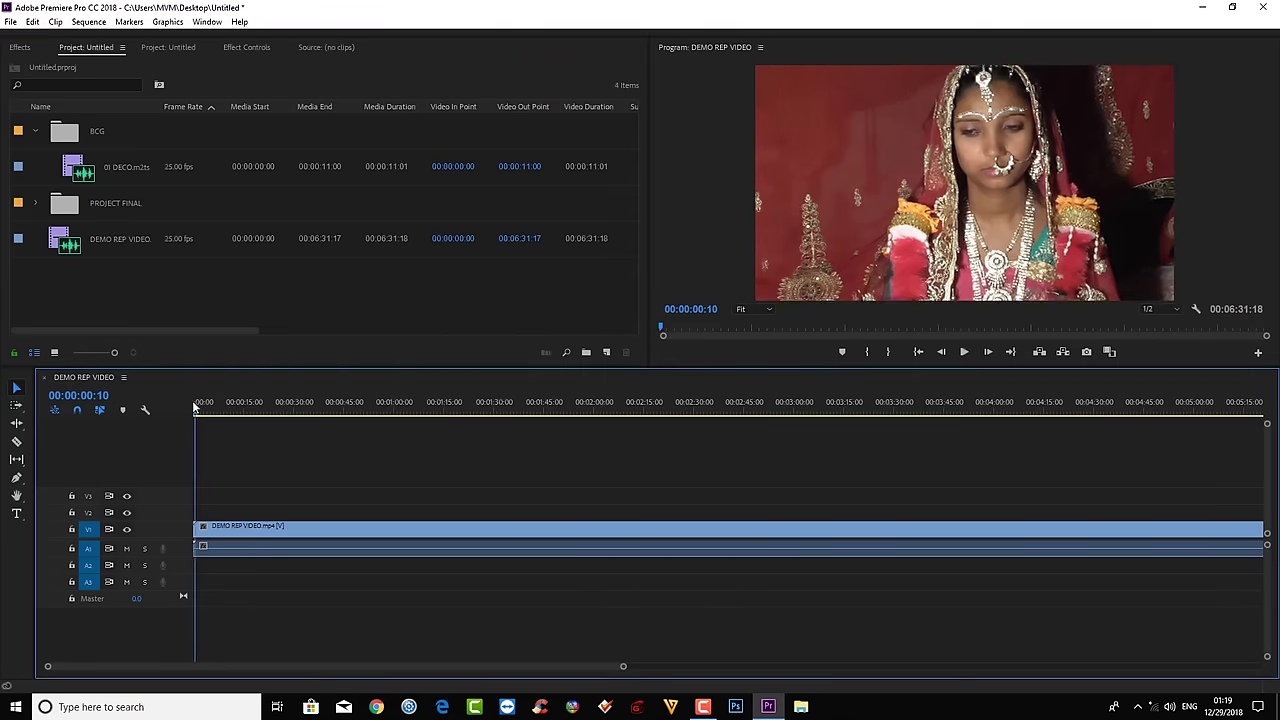
Collapse the BCG bin and move DEMO REP VIDEO.mp4 into it.
{"action": "left_click", "coordinate": [37, 130]}
{"action": "left_click", "coordinate": [37, 130]}
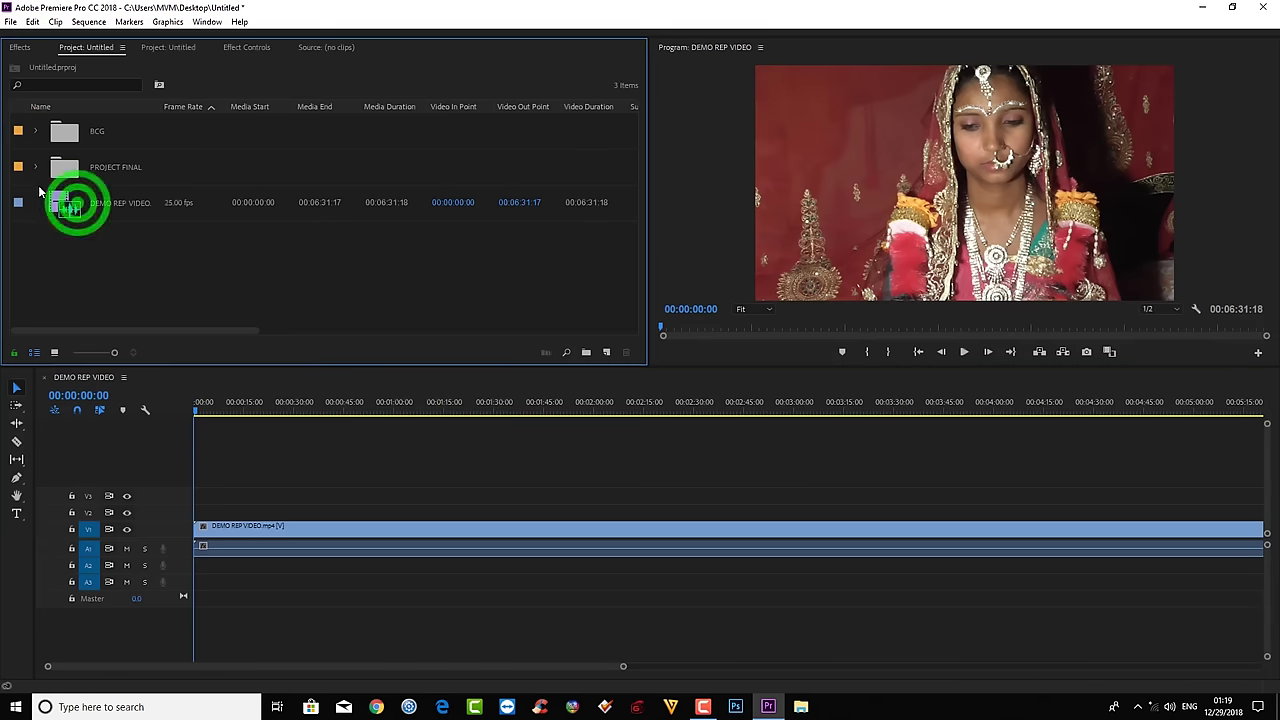
{"action": "left_click", "coordinate": [77, 205]}
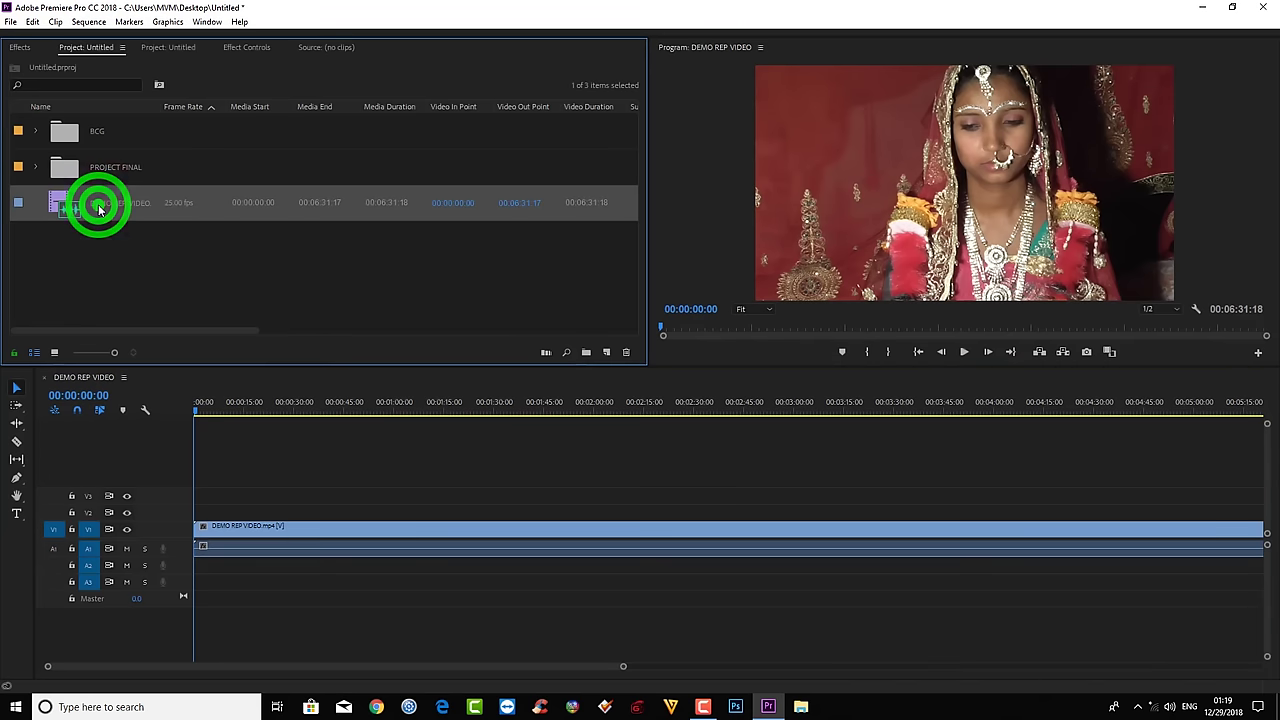
{"action": "left_click_drag", "start_coordinate": [92, 134], "coordinate": [92, 134]}
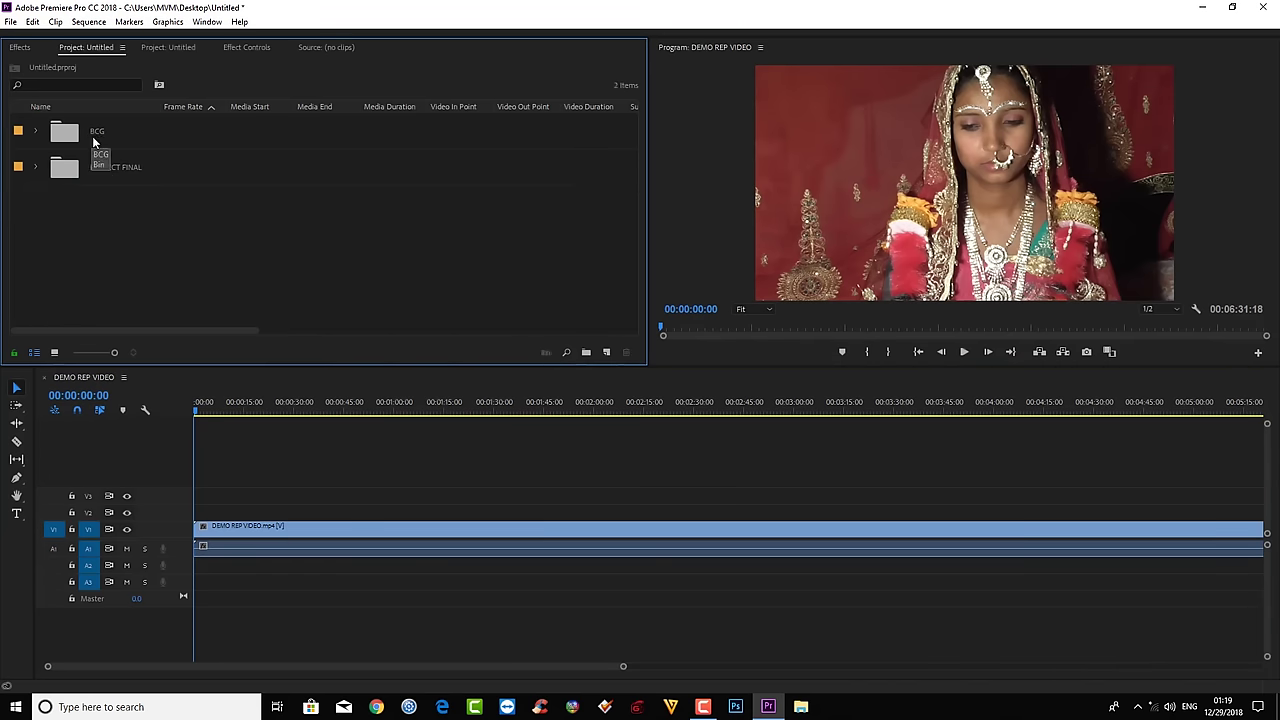
Create a new bin named VFX in the Project panel and open it.
{"action": "right_click", "coordinate": [72, 241]}
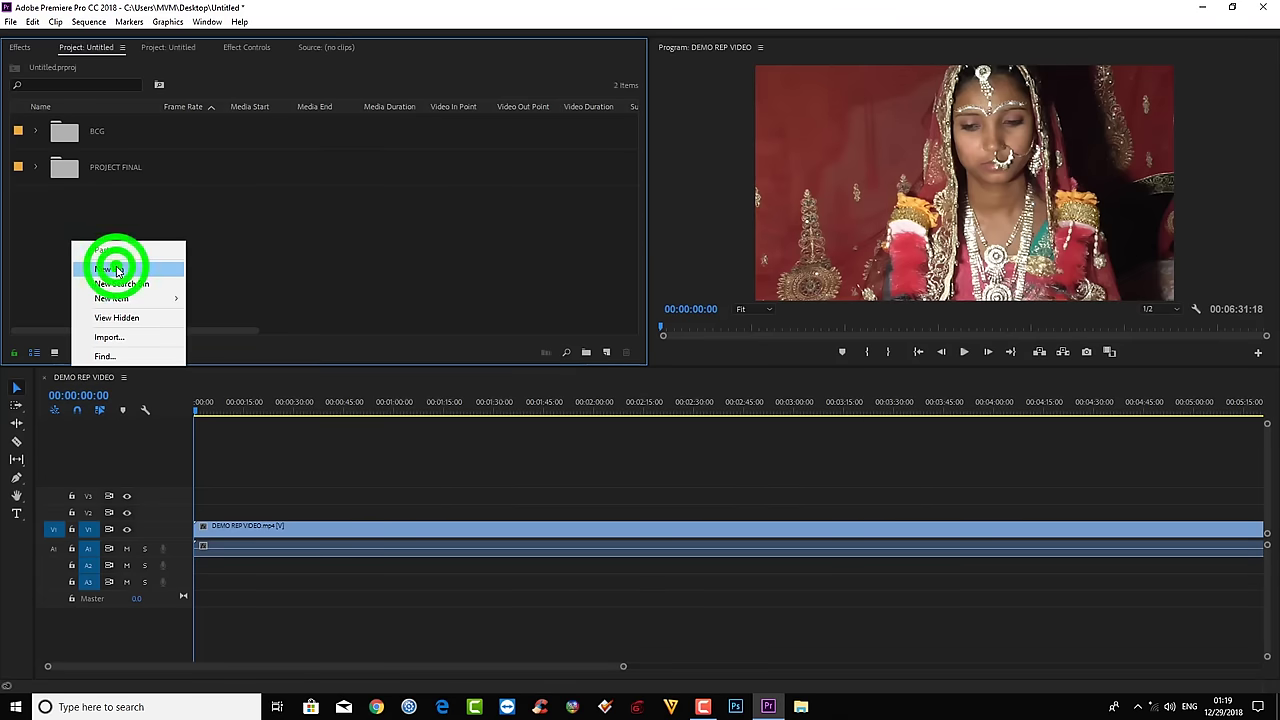
{"action": "left_click", "coordinate": [117, 270]}
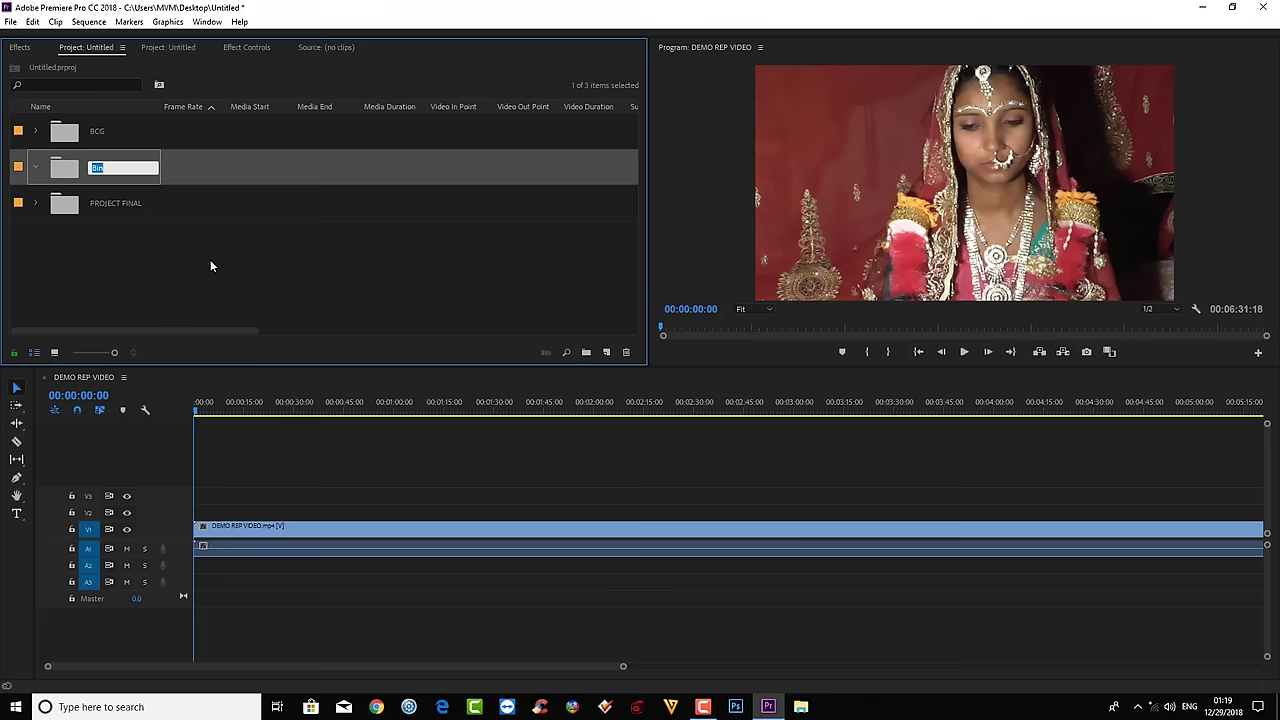
{"action": "type", "text": "VFX"}
{"action": "left_click", "coordinate": [208, 263]}
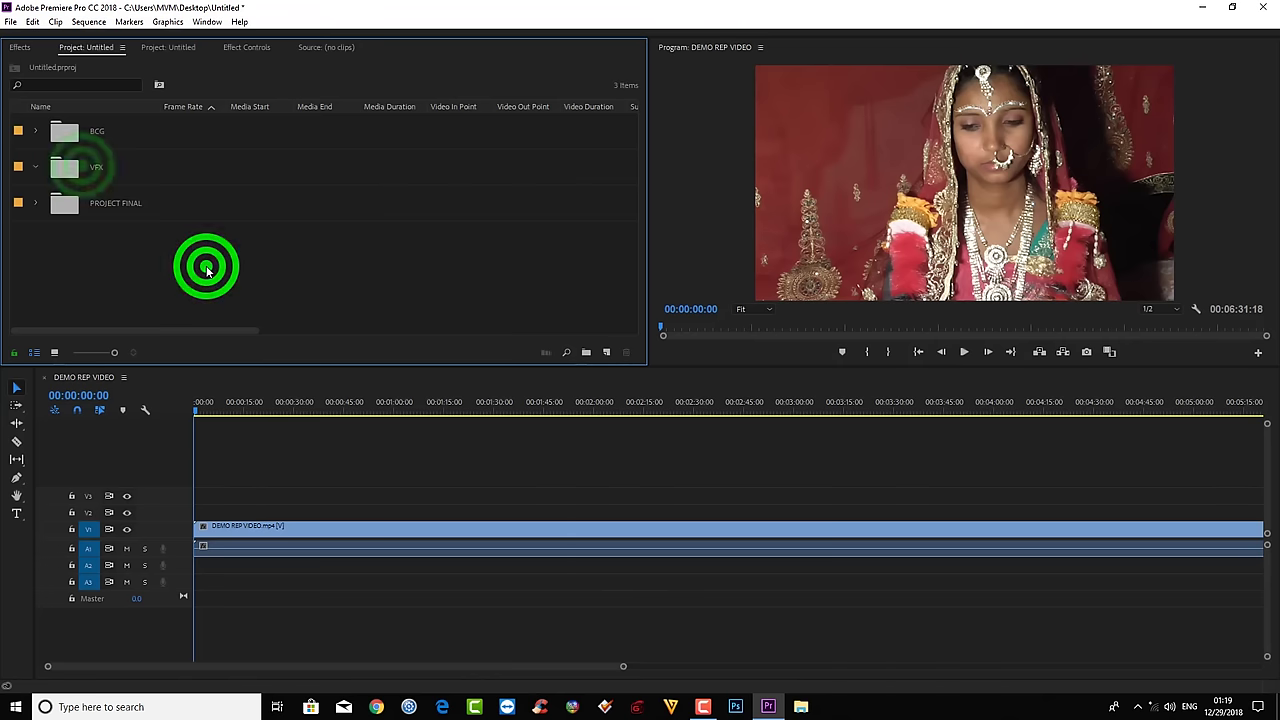
{"action": "double_click", "coordinate": [84, 166]}
In the Import window, browse to MY MIXING BY MVM > Consolidate > MVM LIGHT FX.
{"action": "double_click", "coordinate": [167, 203]}
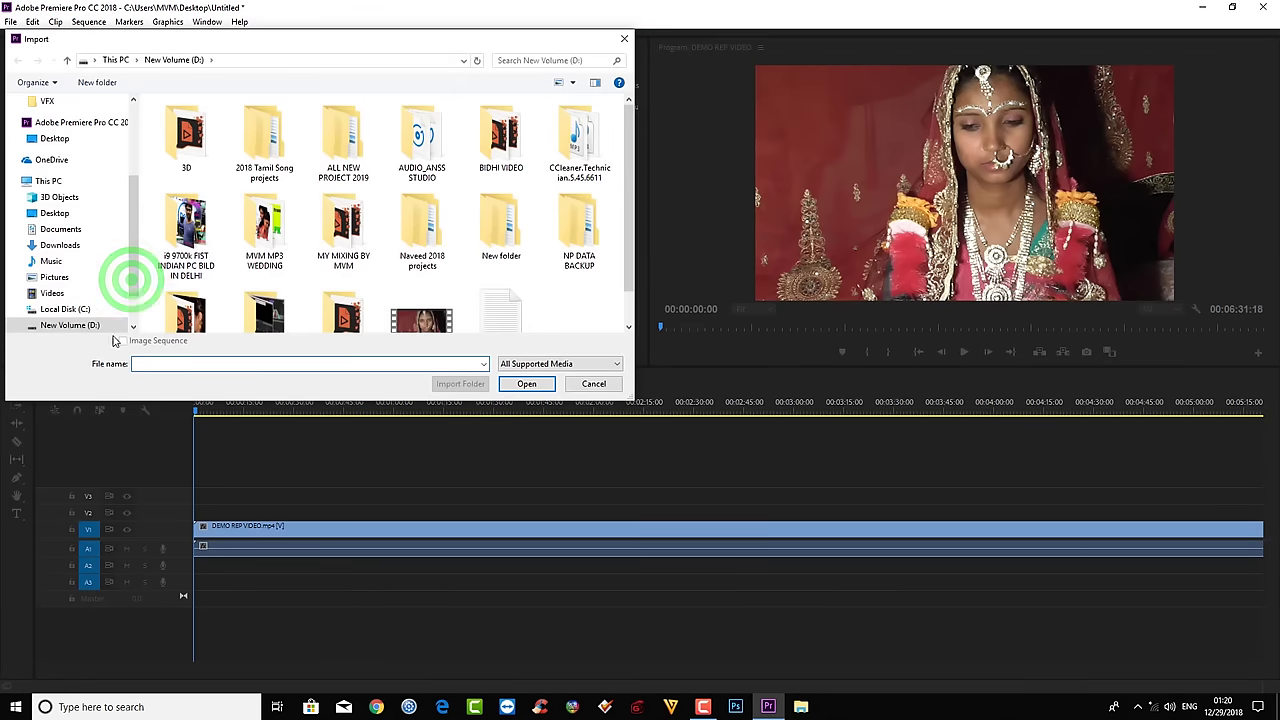
{"action": "left_click_drag", "start_coordinate": [130, 277], "coordinate": [130, 296]}
{"action": "left_click", "coordinate": [343, 224]}
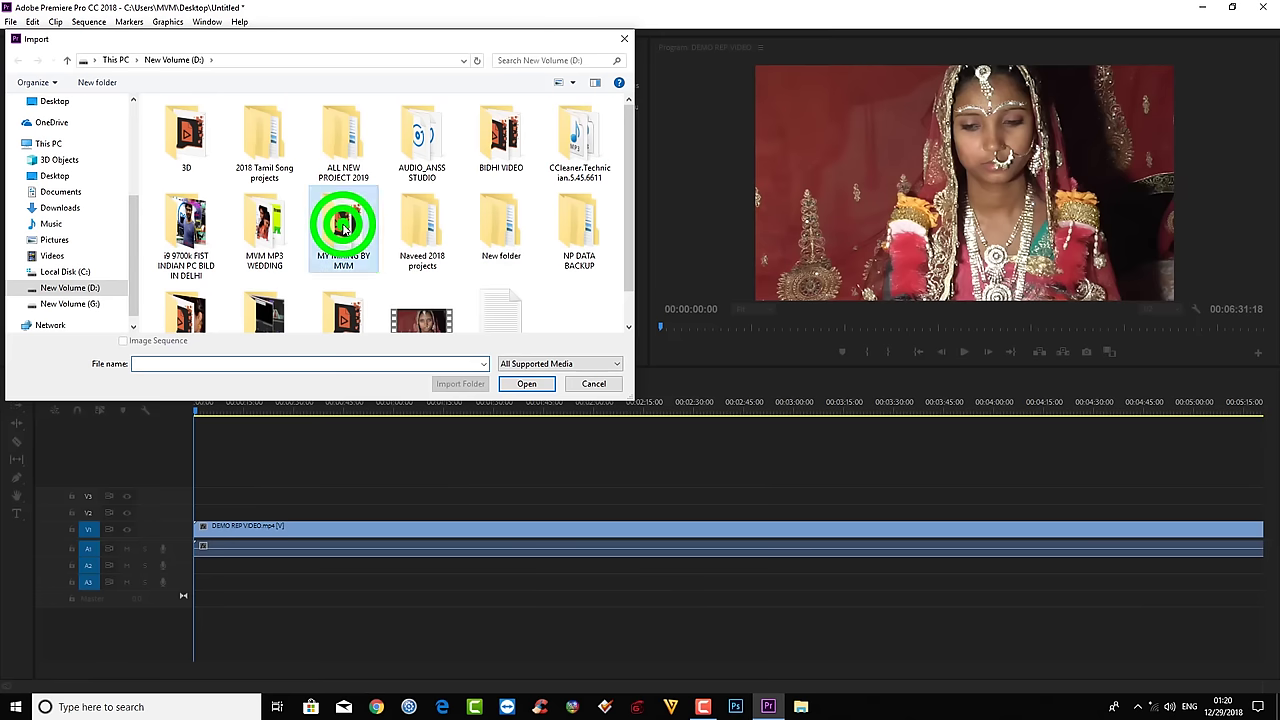
{"action": "double_click", "coordinate": [343, 224]}
{"action": "left_click", "coordinate": [205, 150]}
{"action": "double_click", "coordinate": [205, 150]}
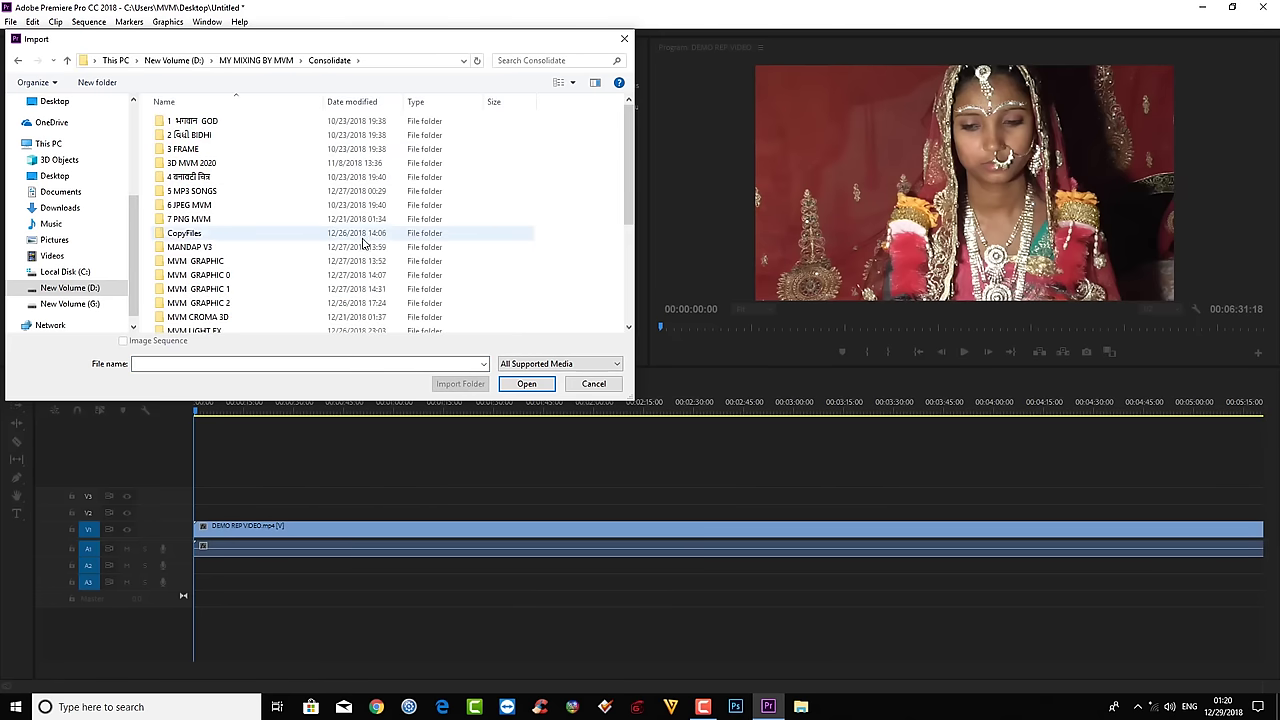
{"action": "scroll", "coordinate": [349, 249], "scroll_direction": "down", "scroll_amount": 3}
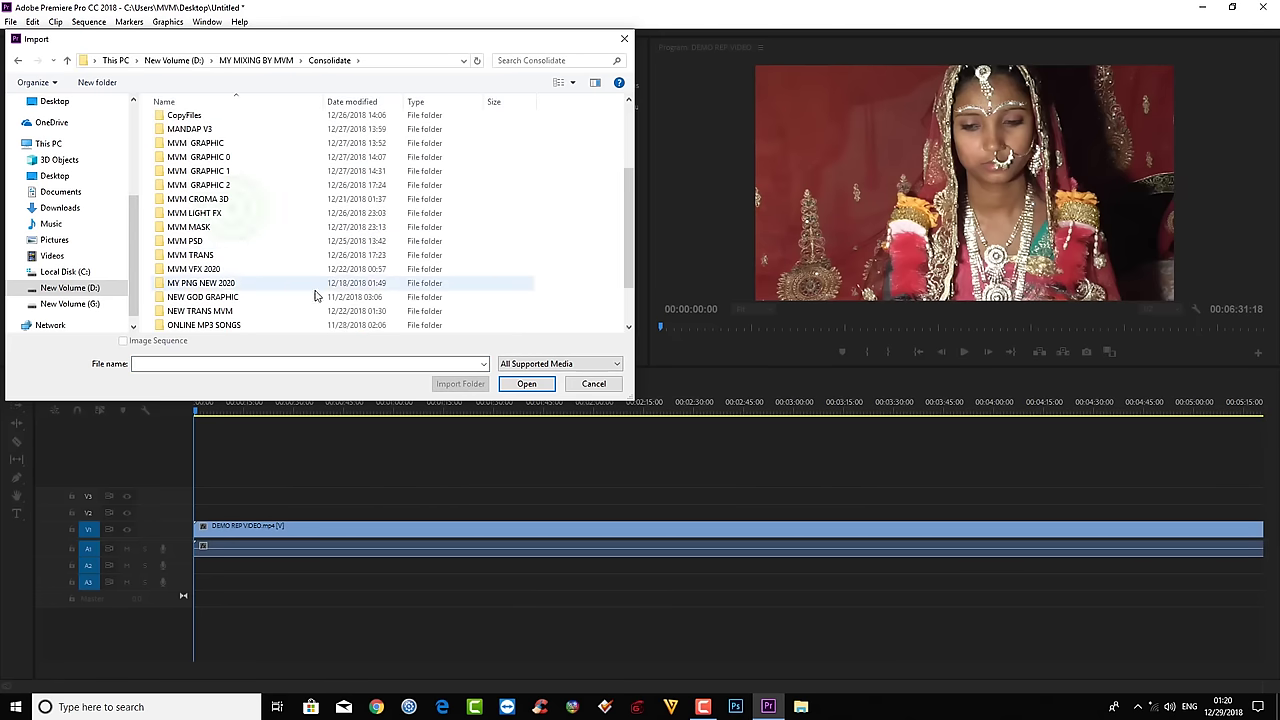
{"action": "double_click", "coordinate": [232, 212]}
Import the two MVM (8) clips and MVM (6) into the VFX bin.
{"action": "left_click", "coordinate": [192, 124]}
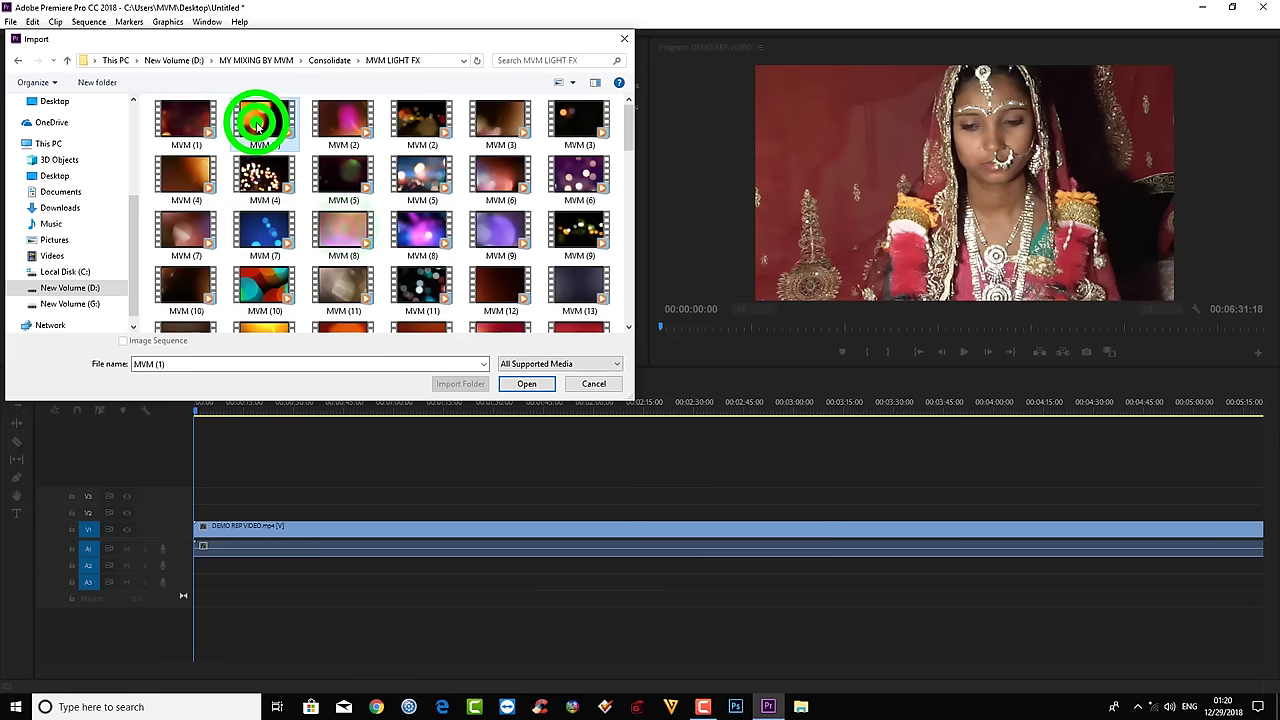
{"action": "left_click", "coordinate": [343, 225]}
{"action": "left_click", "coordinate": [418, 232], "text": "ctrl"}
{"action": "left_click", "coordinate": [490, 180], "text": "ctrl"}
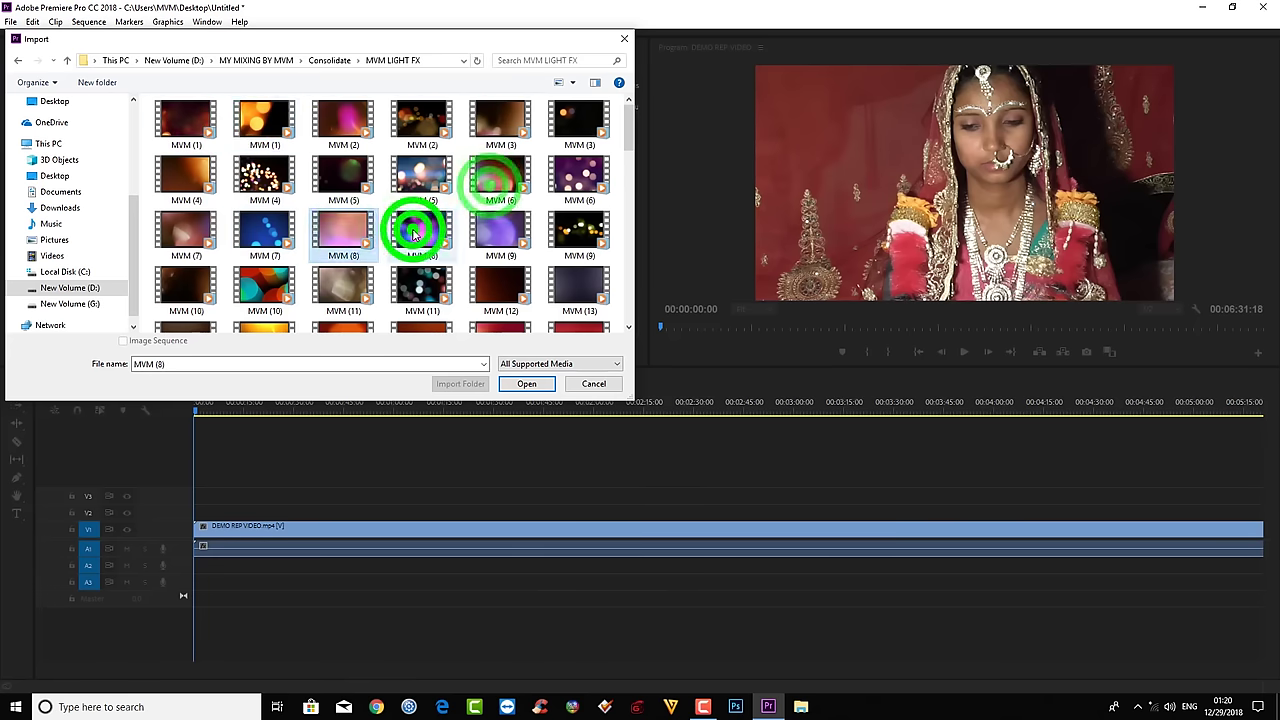
{"action": "left_click", "coordinate": [533, 383]}
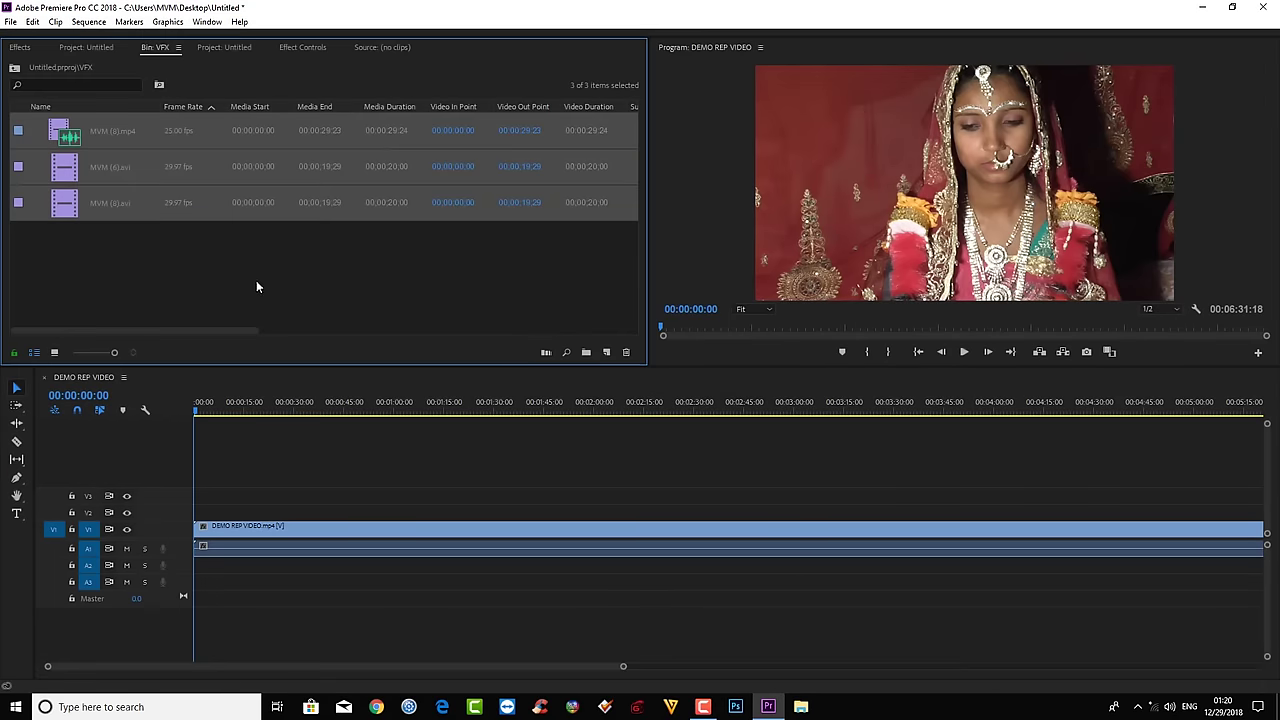
Switch the bin to Icon View and place MVM (6).avi on V2 at the sequence start.
{"action": "left_click", "coordinate": [55, 357]}
{"action": "left_click", "coordinate": [945, 174]}
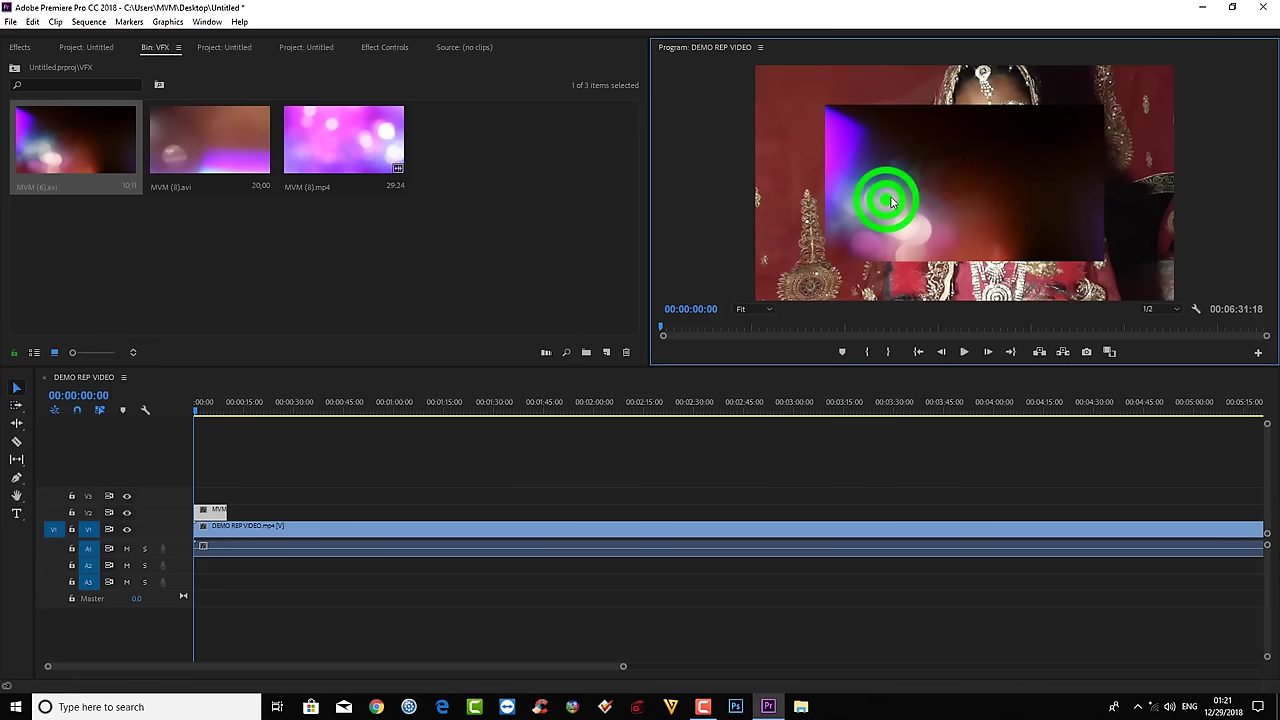
{"action": "left_click", "coordinate": [207, 507]}
Scale the light leak to 159 in Effect Controls and expand its Opacity settings.
{"action": "left_click", "coordinate": [860, 206]}
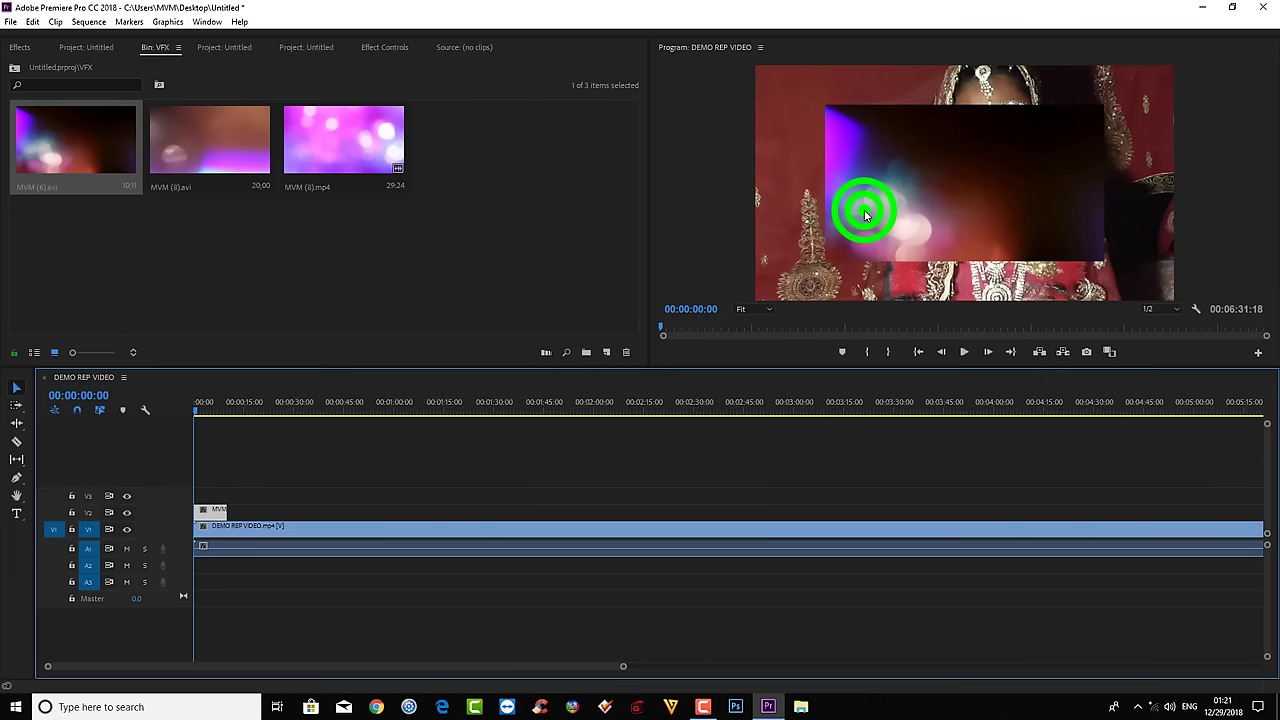
{"action": "left_click", "coordinate": [384, 47]}
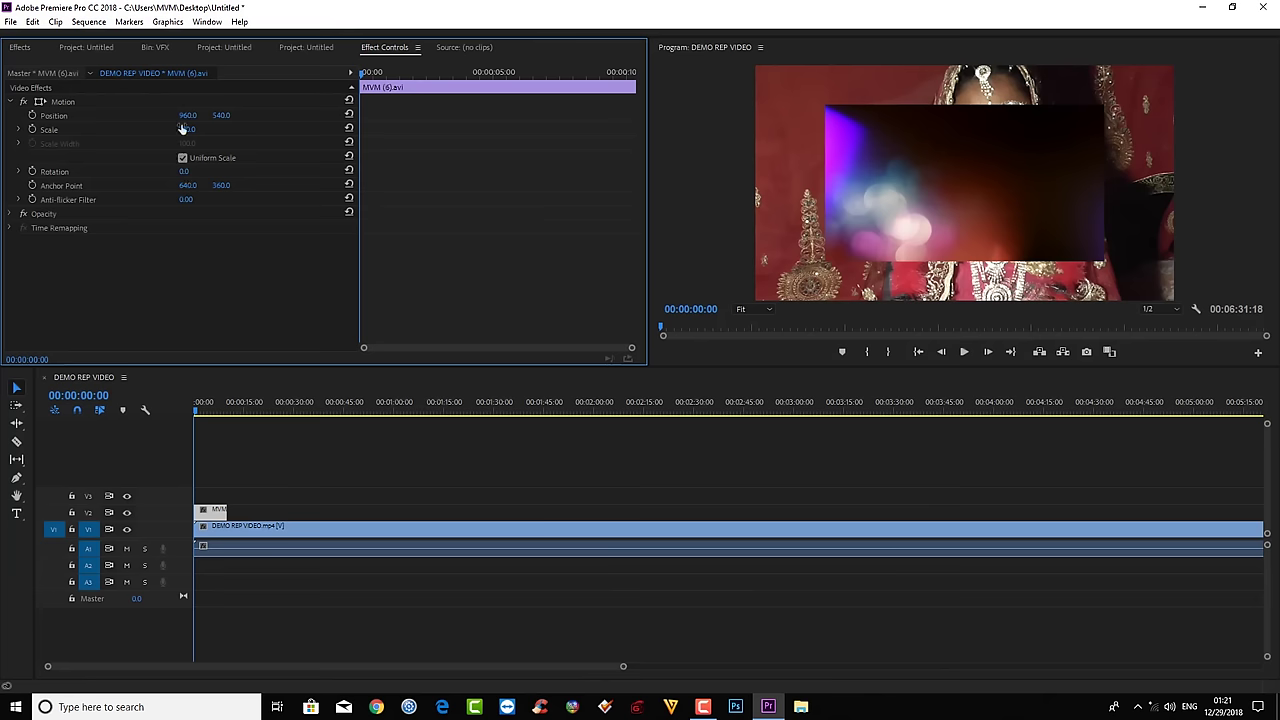
{"action": "mouse_move", "coordinate": [187, 129]}
{"action": "left_mouse_down"}
{"action": "mouse_move", "coordinate": [240, 129]}
{"action": "mouse_move", "coordinate": [195, 129]}
{"action": "left_mouse_up"}
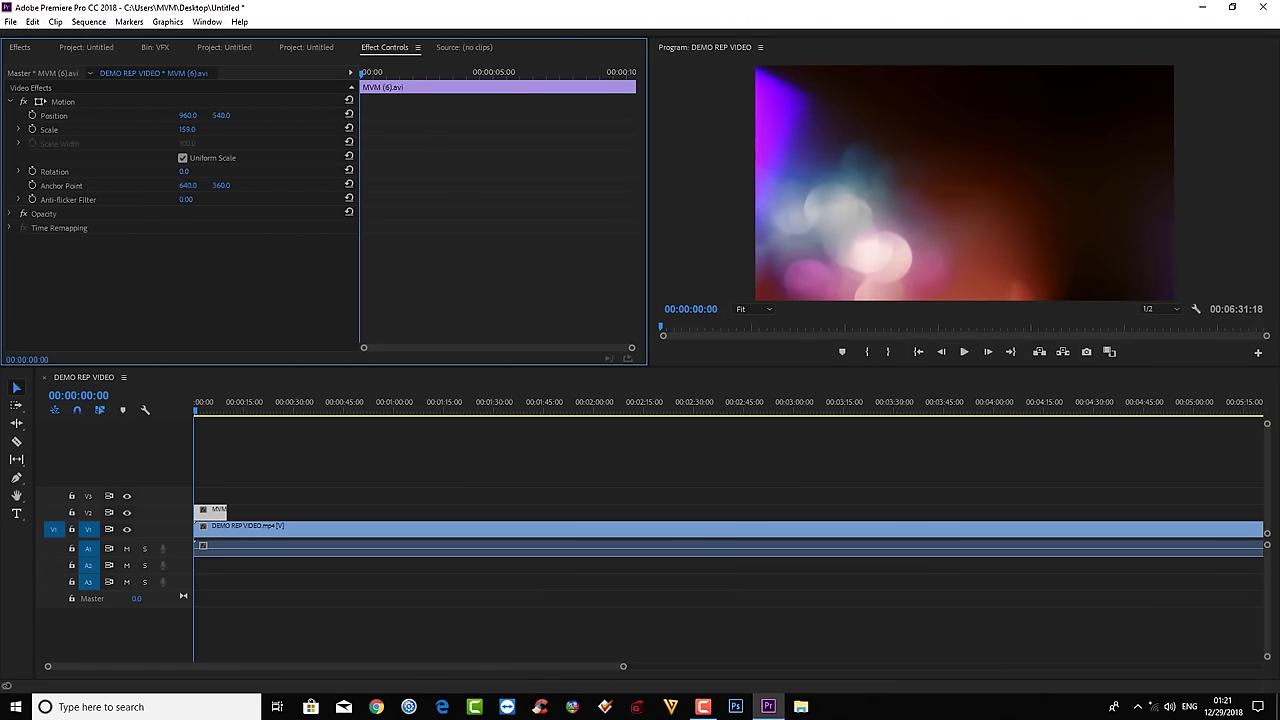
{"action": "left_click", "coordinate": [300, 478]}
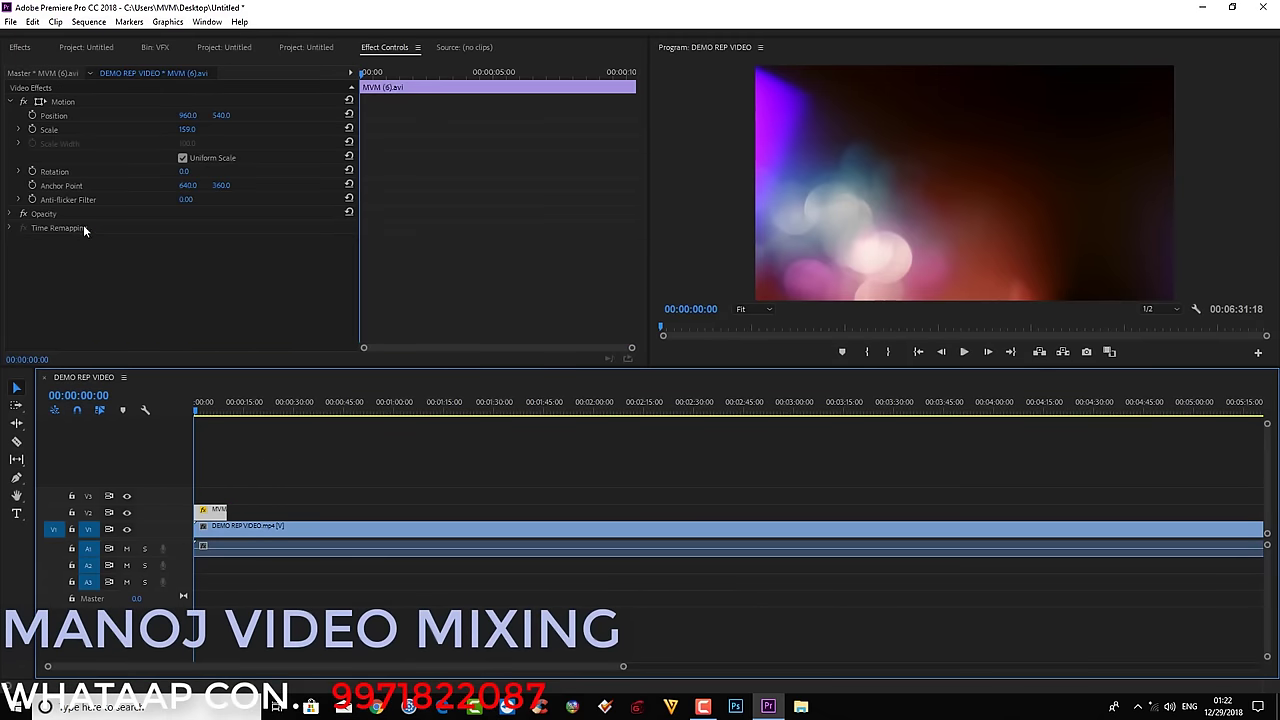
{"action": "left_click", "coordinate": [12, 214]}
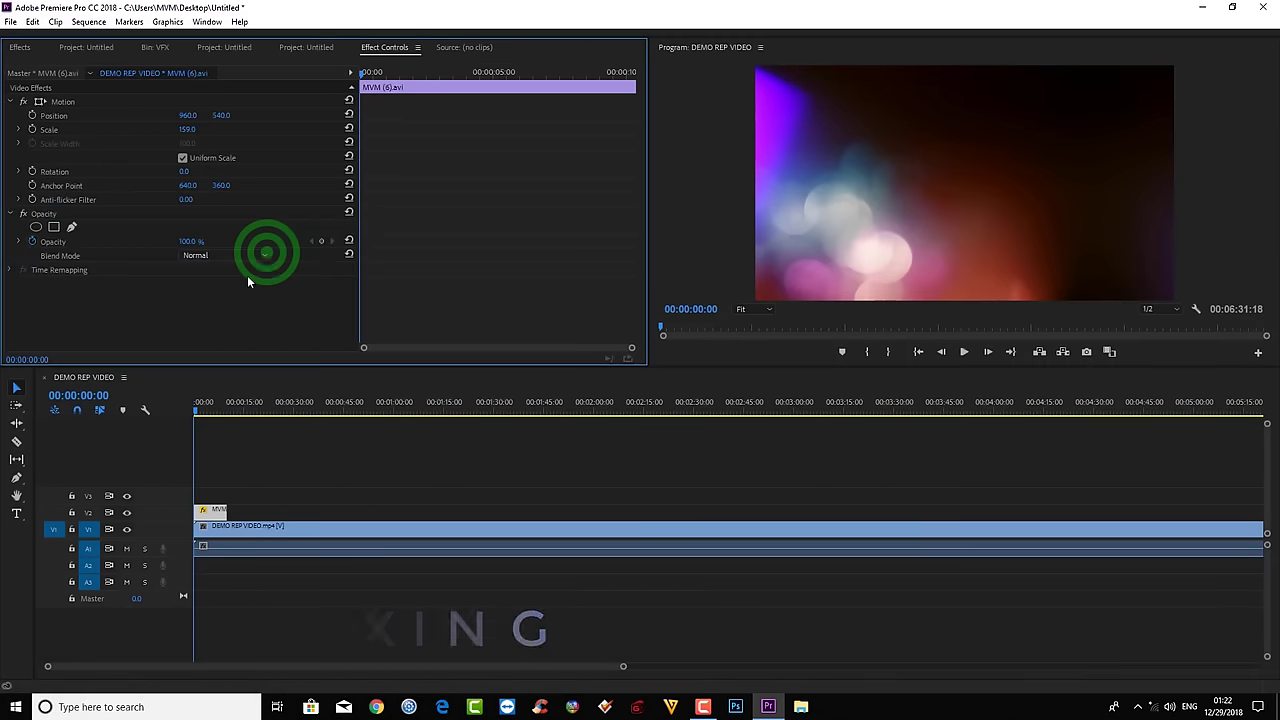
Set the MVM (6) light leak's blend mode to Screen and scrub to 00:00:06:05 to preview.
{"action": "left_click", "coordinate": [265, 254]}
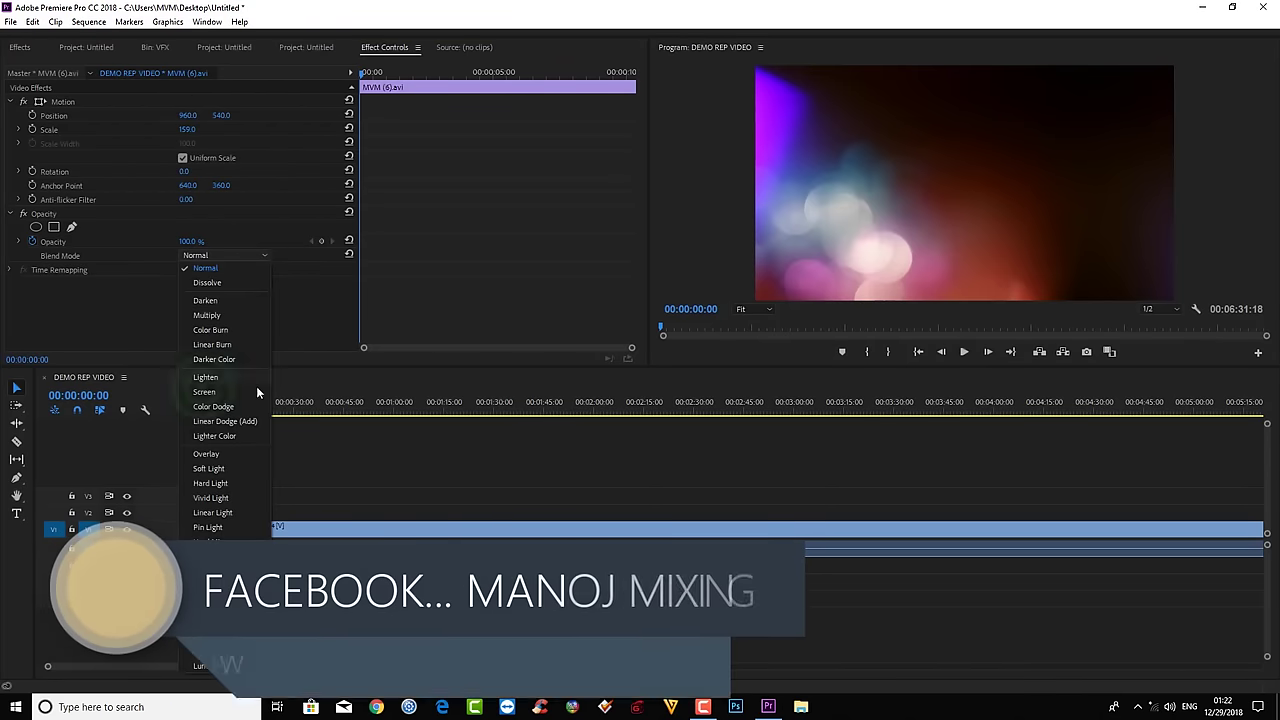
{"action": "left_click", "coordinate": [205, 391]}
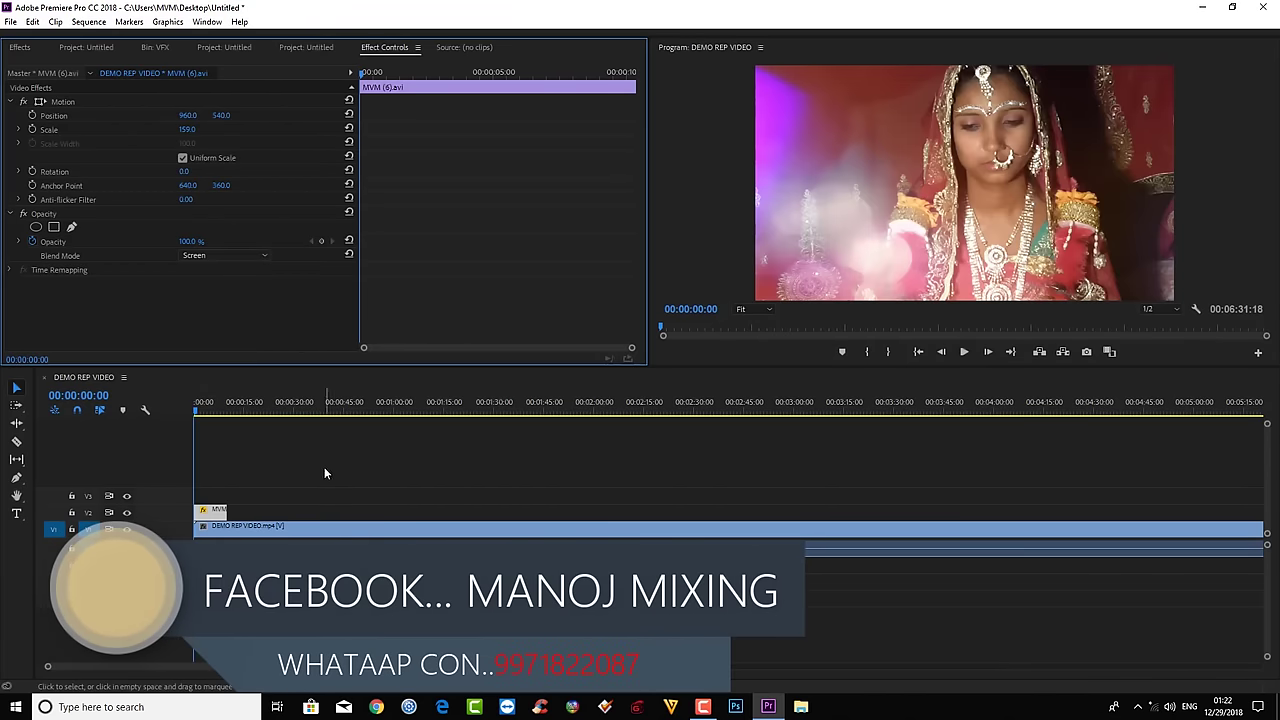
{"action": "left_click_drag", "start_coordinate": [201, 418], "coordinate": [182, 405]}
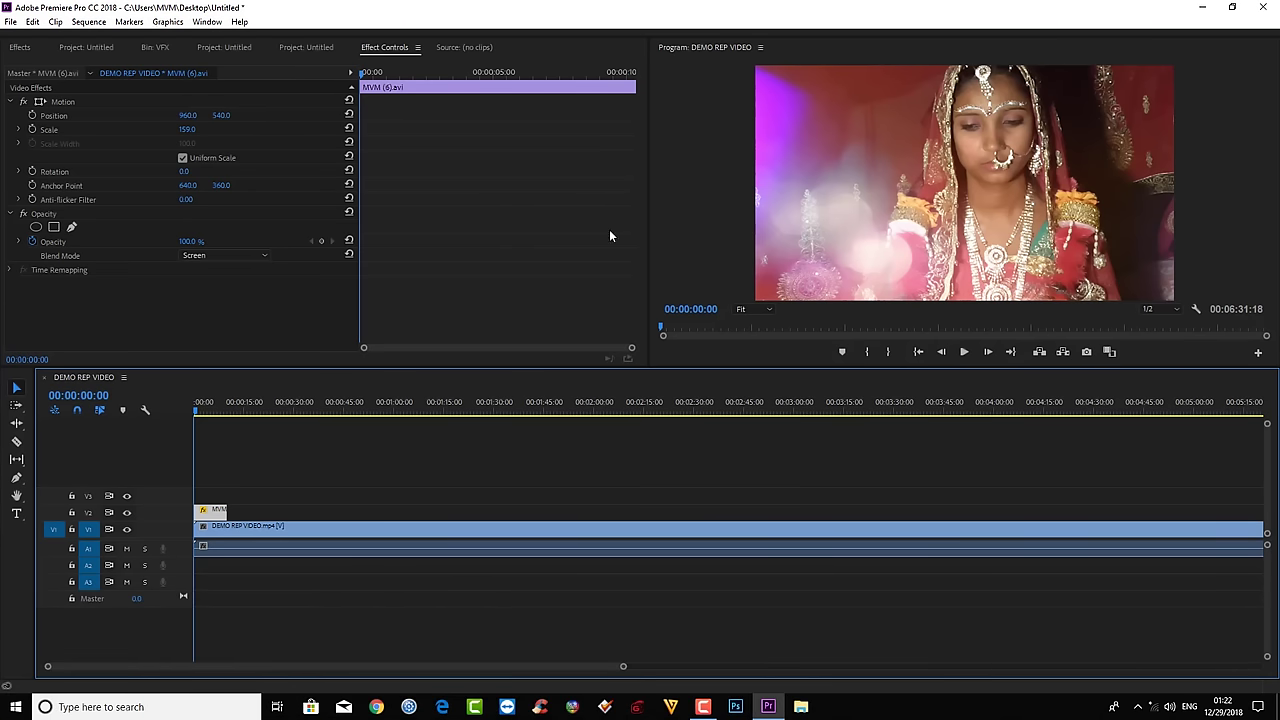
{"action": "left_click_drag", "start_coordinate": [196, 409], "coordinate": [218, 413]}
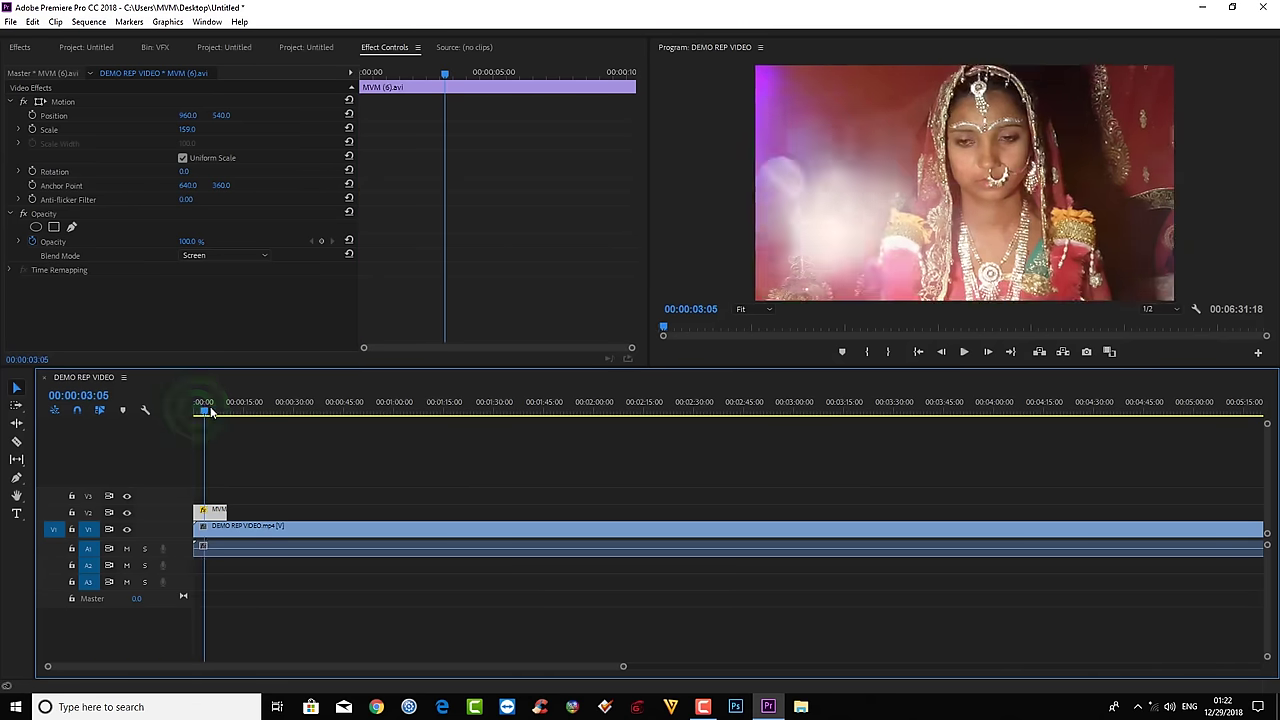
Place MVM (8).avi from the VFX bin on V2 right after the MVM (6).avi clip.
{"action": "left_click", "coordinate": [86, 47]}
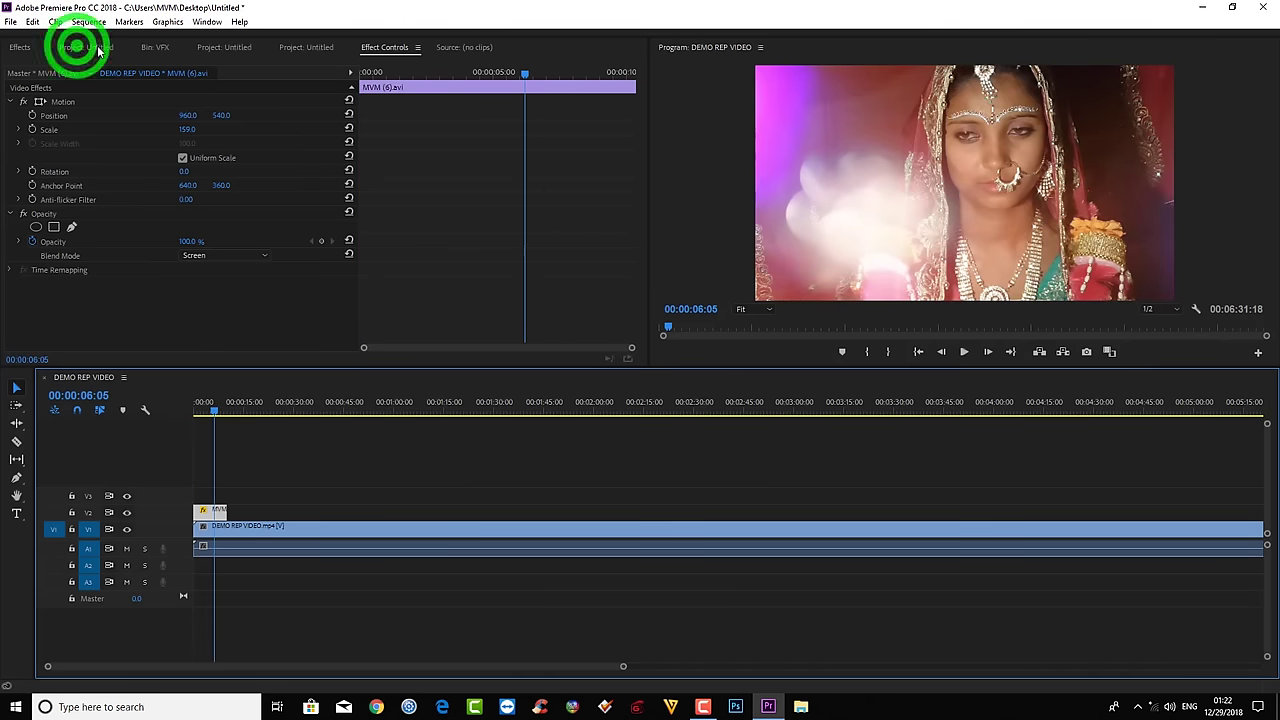
{"action": "mouse_move", "coordinate": [128, 240]}
{"action": "left_mouse_down"}
{"action": "mouse_move", "coordinate": [161, 266]}
{"action": "mouse_move", "coordinate": [80, 240]}
{"action": "left_mouse_up"}
{"action": "left_click", "coordinate": [151, 275]}
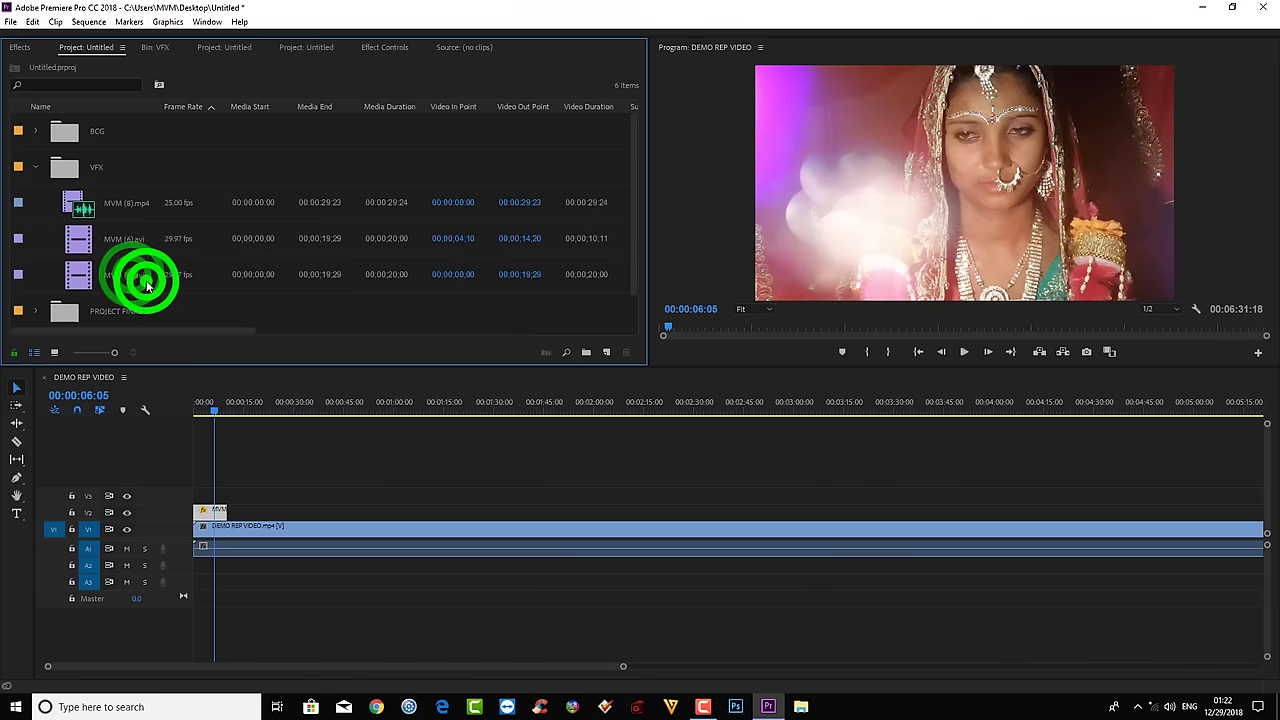
{"action": "mouse_move", "coordinate": [131, 279]}
{"action": "left_mouse_down"}
{"action": "mouse_move", "coordinate": [360, 474]}
{"action": "mouse_move", "coordinate": [245, 513]}
{"action": "mouse_move", "coordinate": [257, 470]}
{"action": "left_mouse_up"}
{"action": "left_click", "coordinate": [251, 406]}
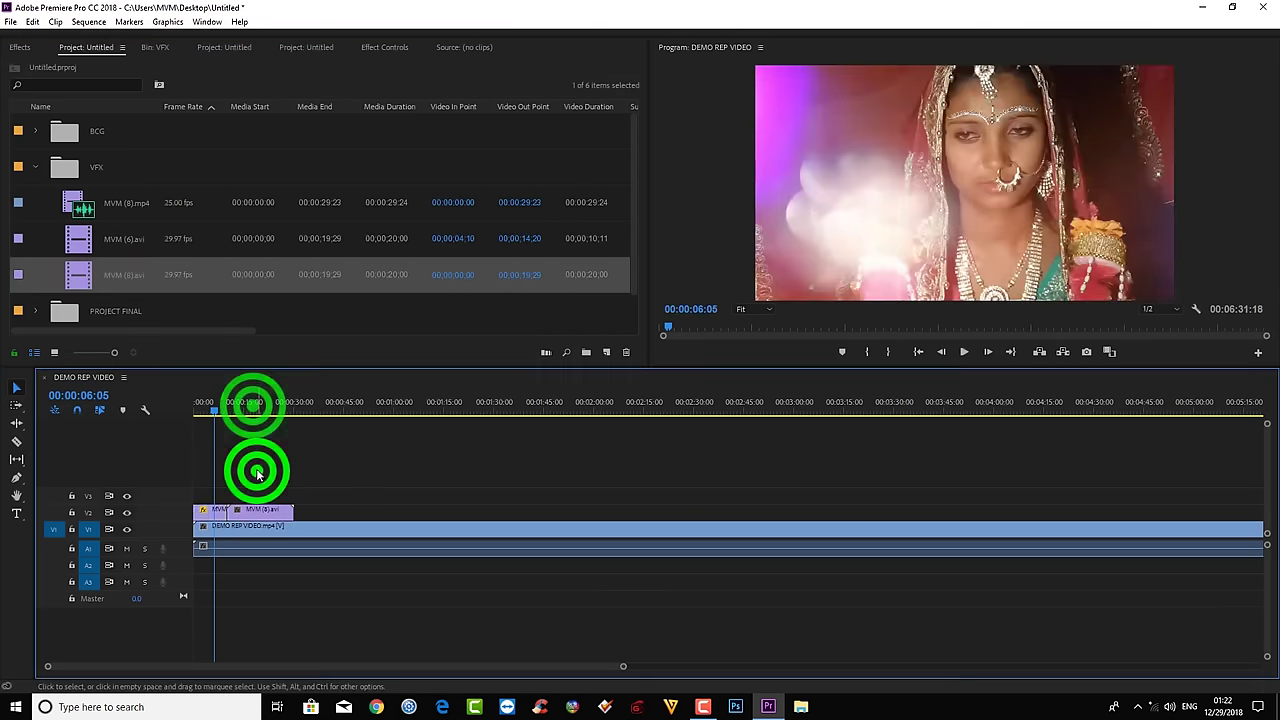
{"action": "left_click", "coordinate": [263, 508]}
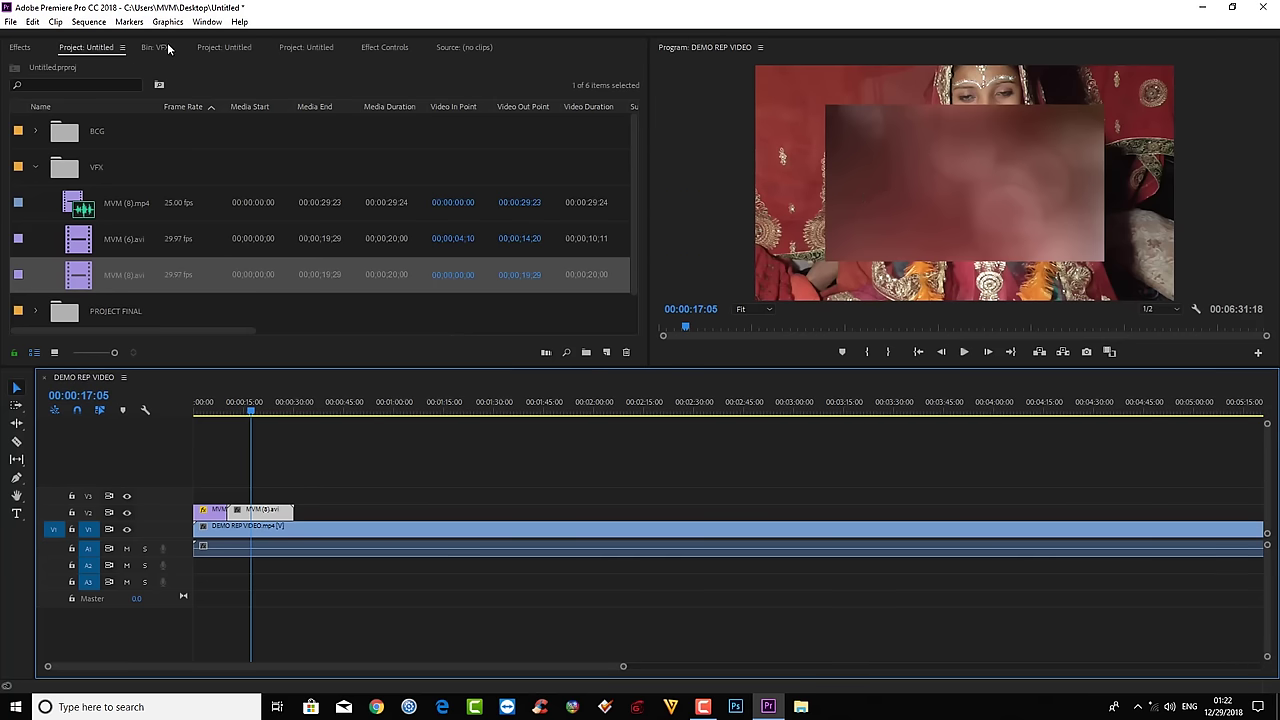
Set the MVM (8).avi clip's scale to 151 in Effect Controls.
{"action": "left_click", "coordinate": [19, 47]}
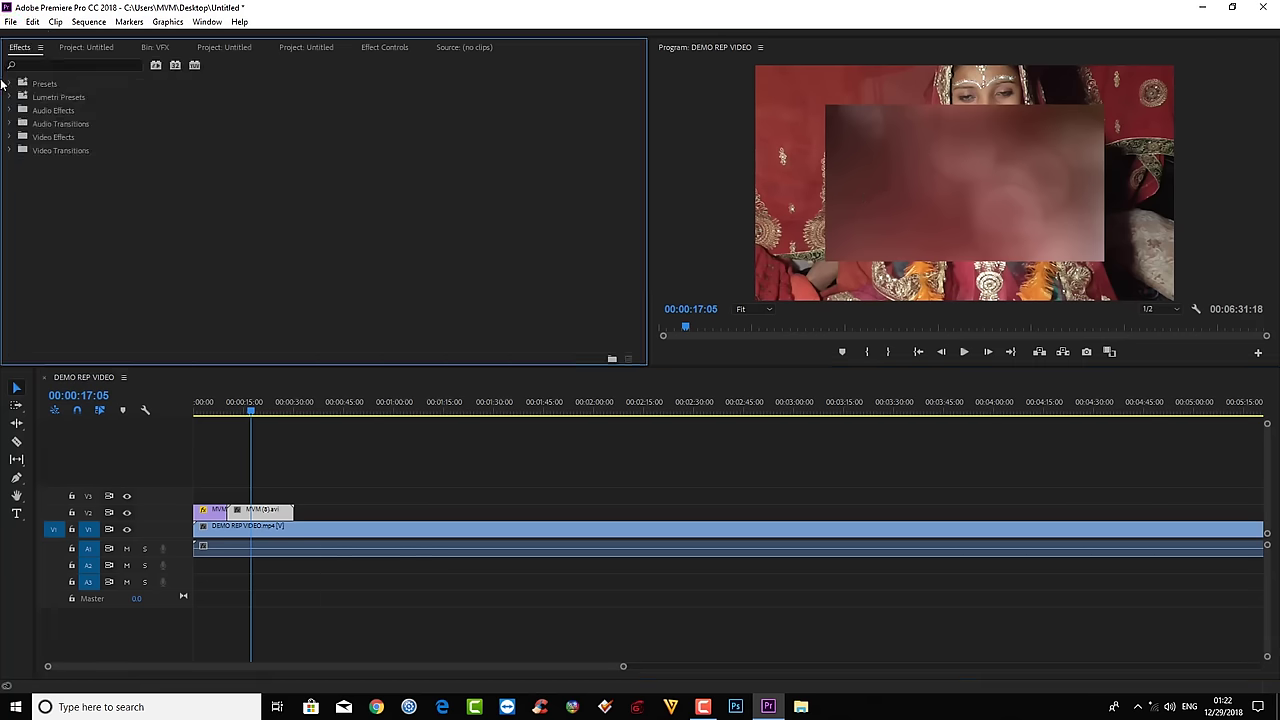
{"action": "left_click", "coordinate": [385, 47]}
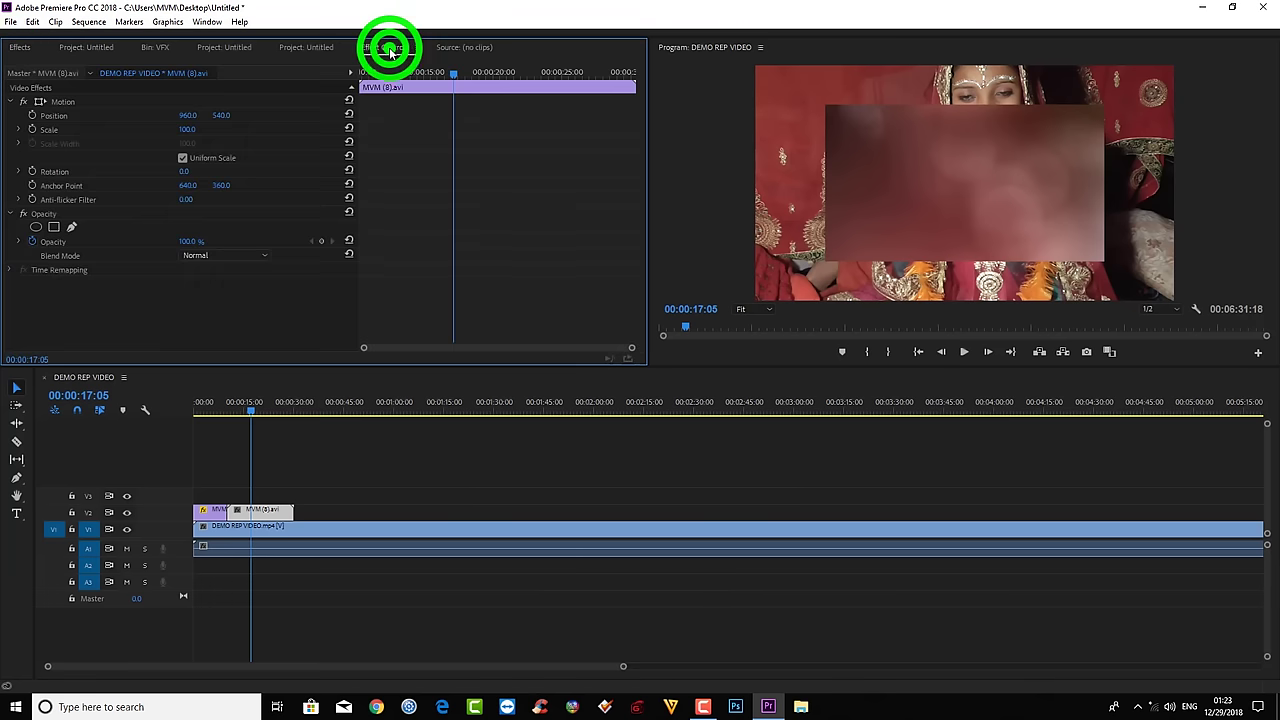
{"action": "left_click", "coordinate": [272, 512]}
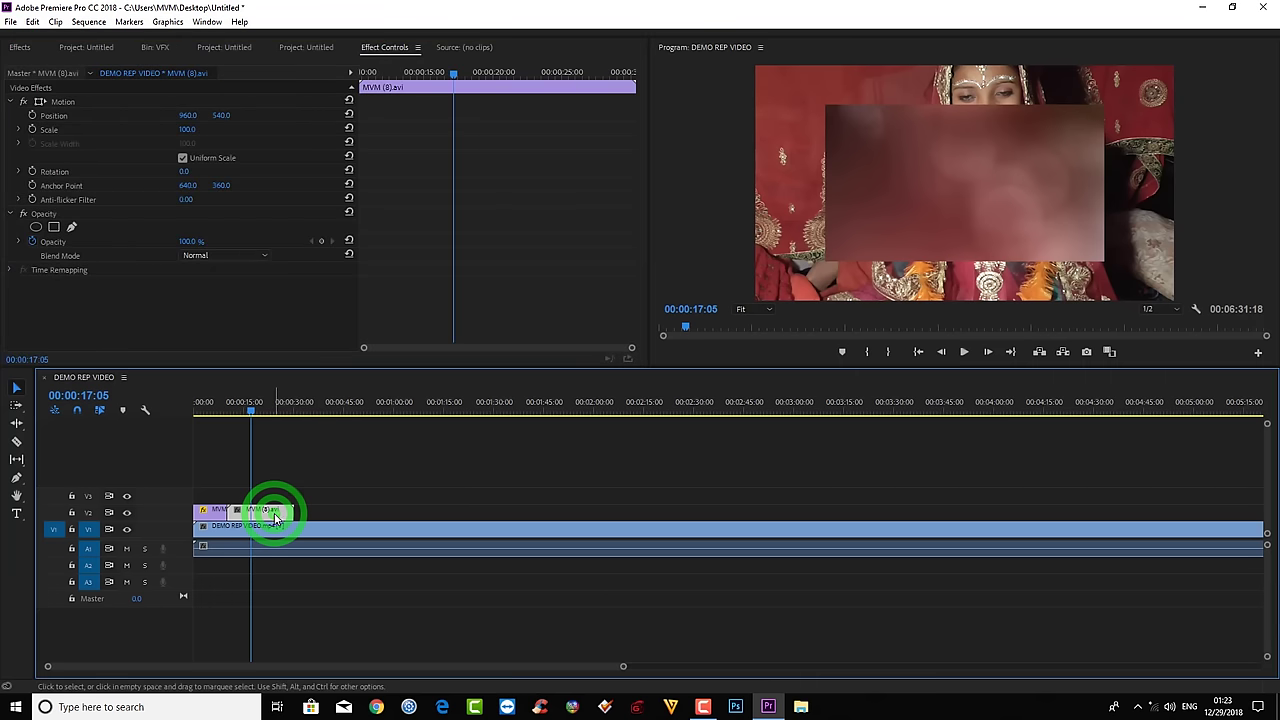
{"action": "left_click", "coordinate": [183, 129]}
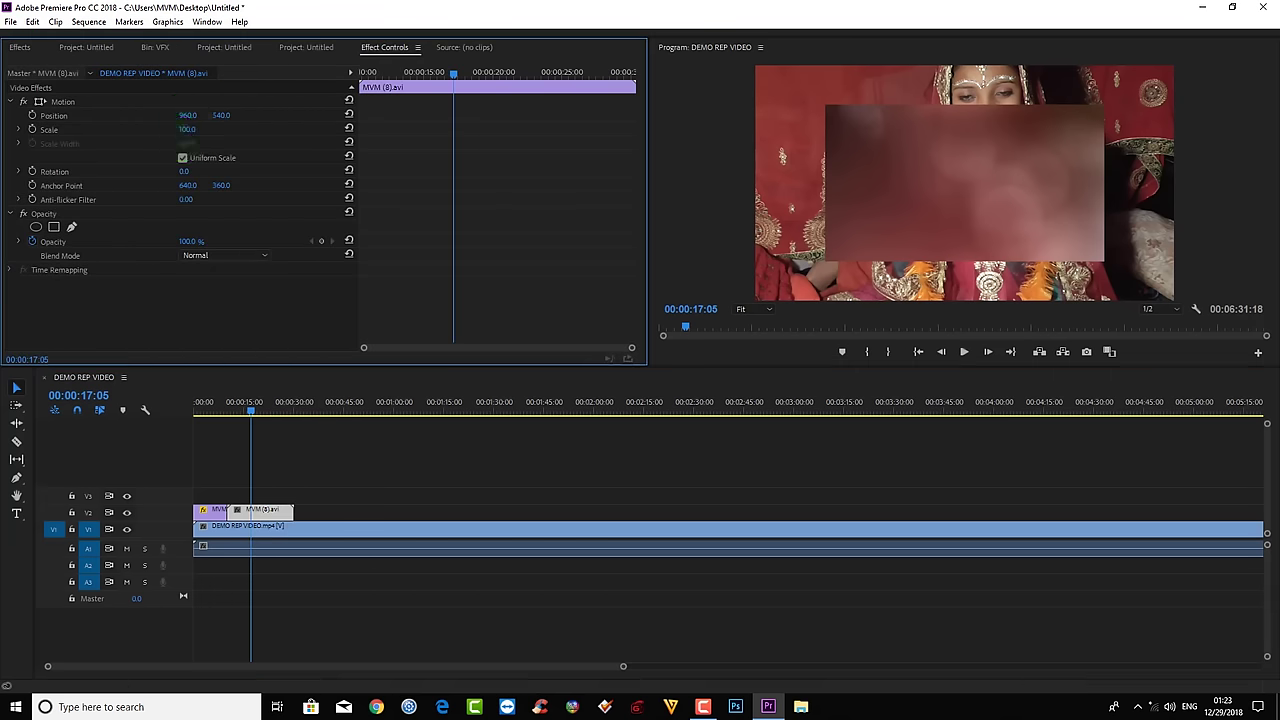
{"action": "type", "text": "150"}
{"action": "key", "text": "Return"}
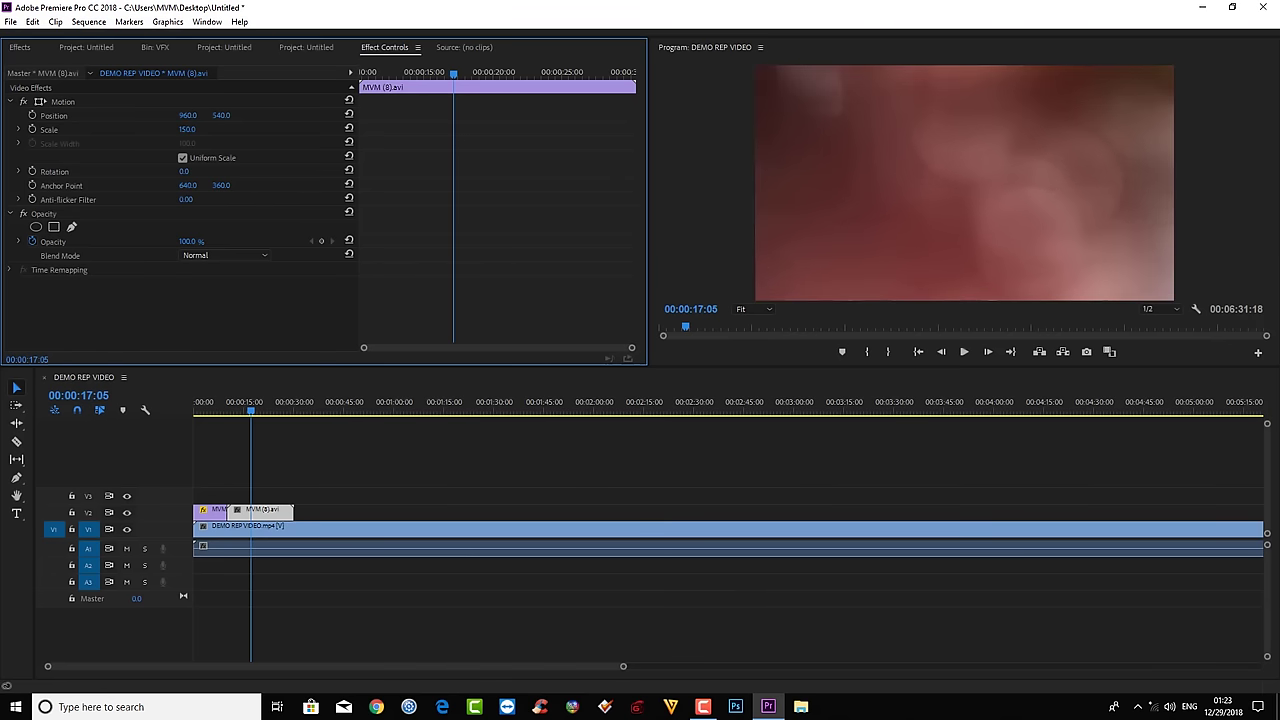
{"action": "key", "text": "Up"}
{"action": "left_click", "coordinate": [351, 489]}
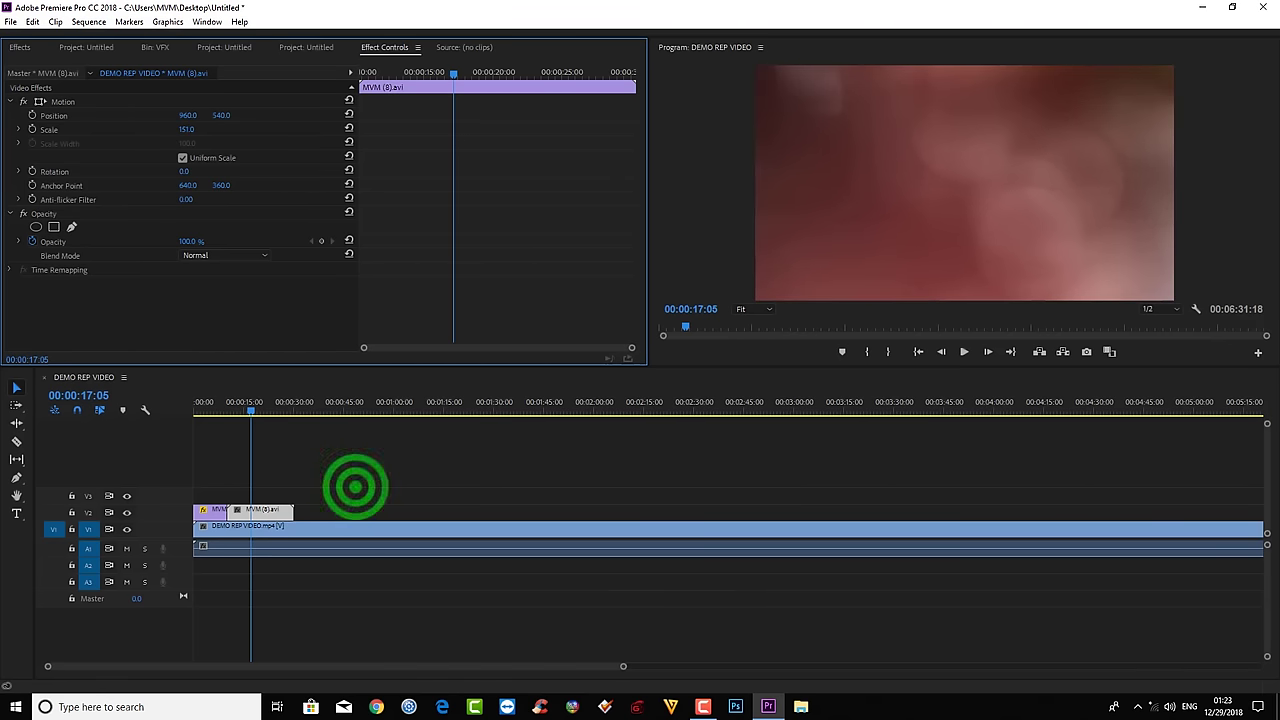
{"action": "left_click", "coordinate": [282, 518]}
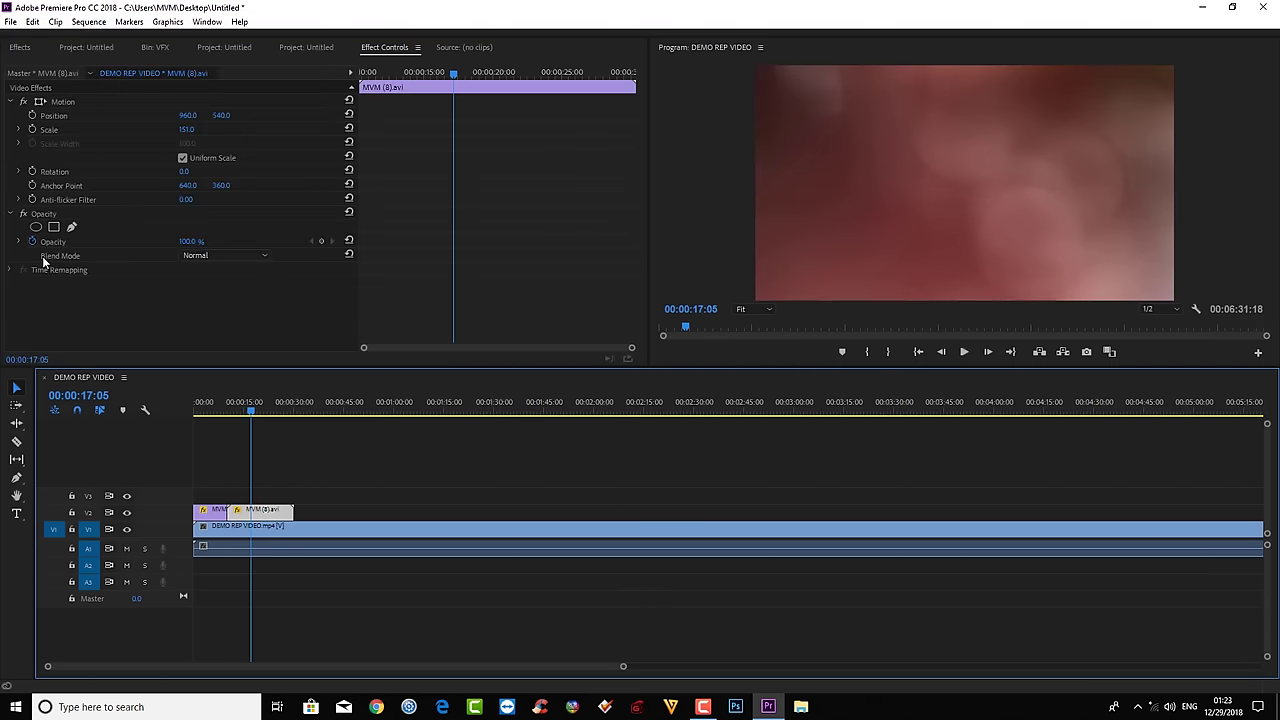
Try Overlay and Darken blend modes on the second light leak, settling on Overlay.
{"action": "left_click", "coordinate": [258, 255]}
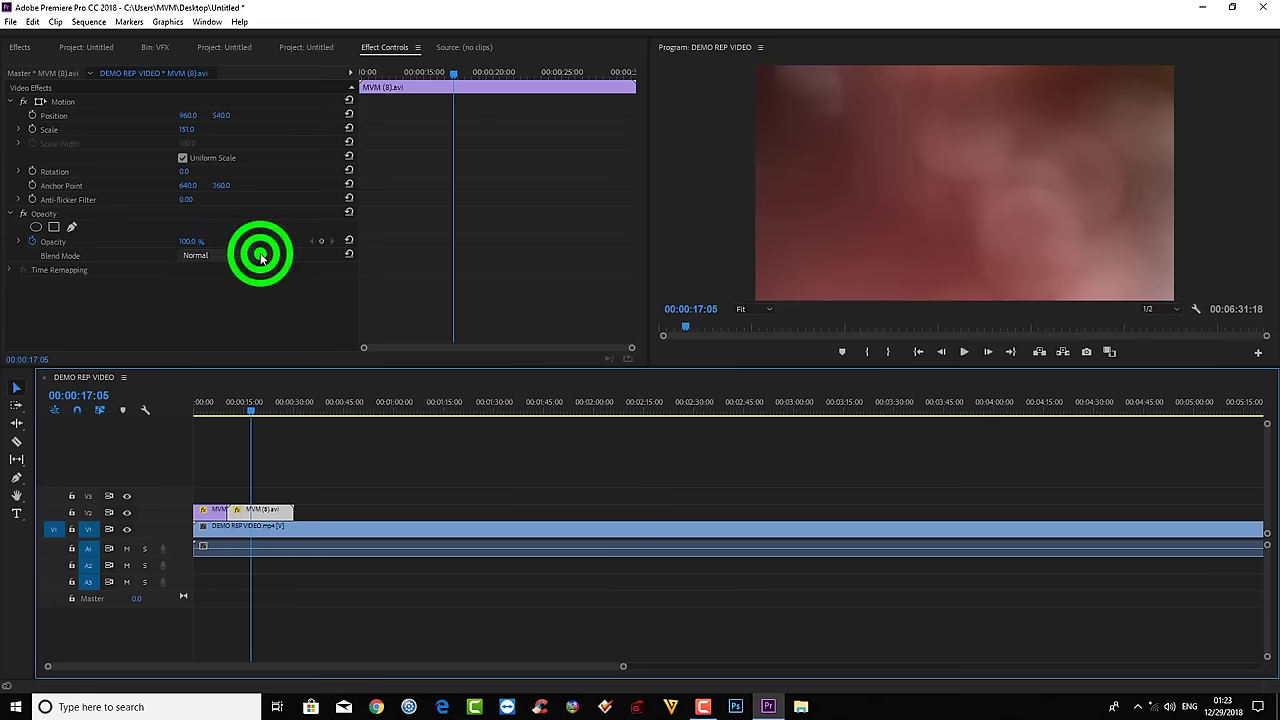
{"action": "left_click", "coordinate": [212, 454]}
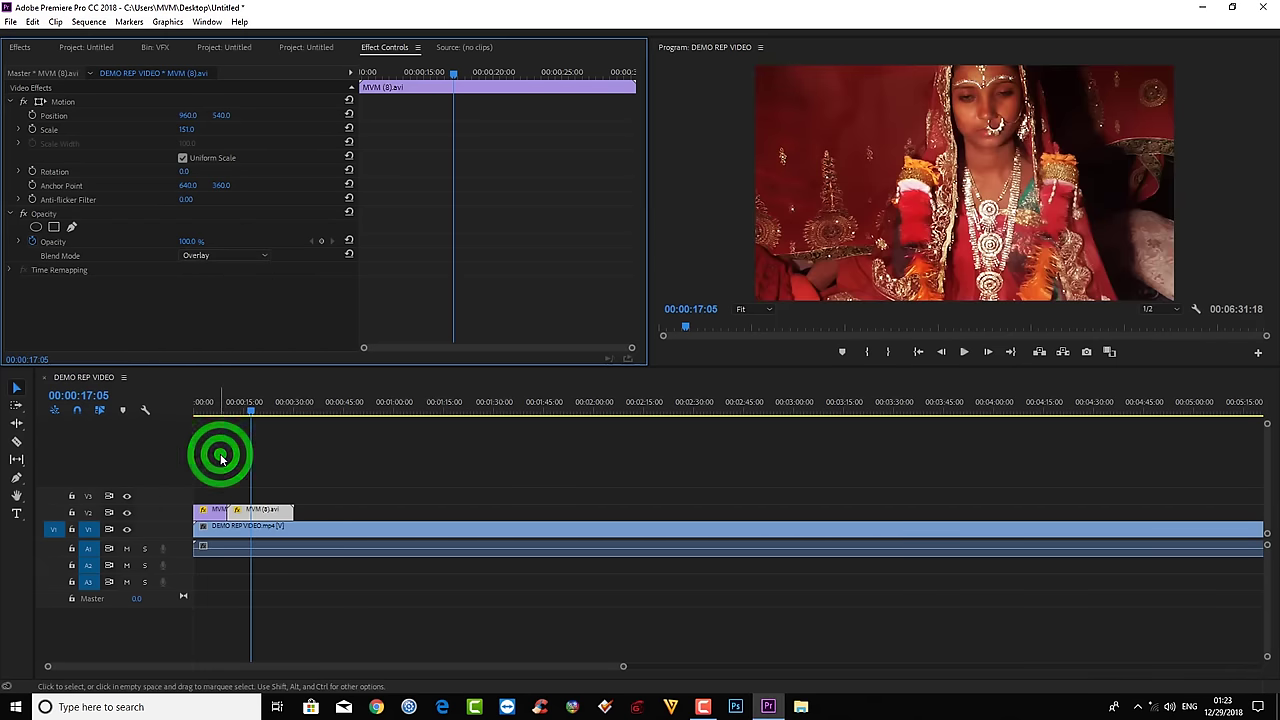
{"action": "left_click", "coordinate": [251, 251]}
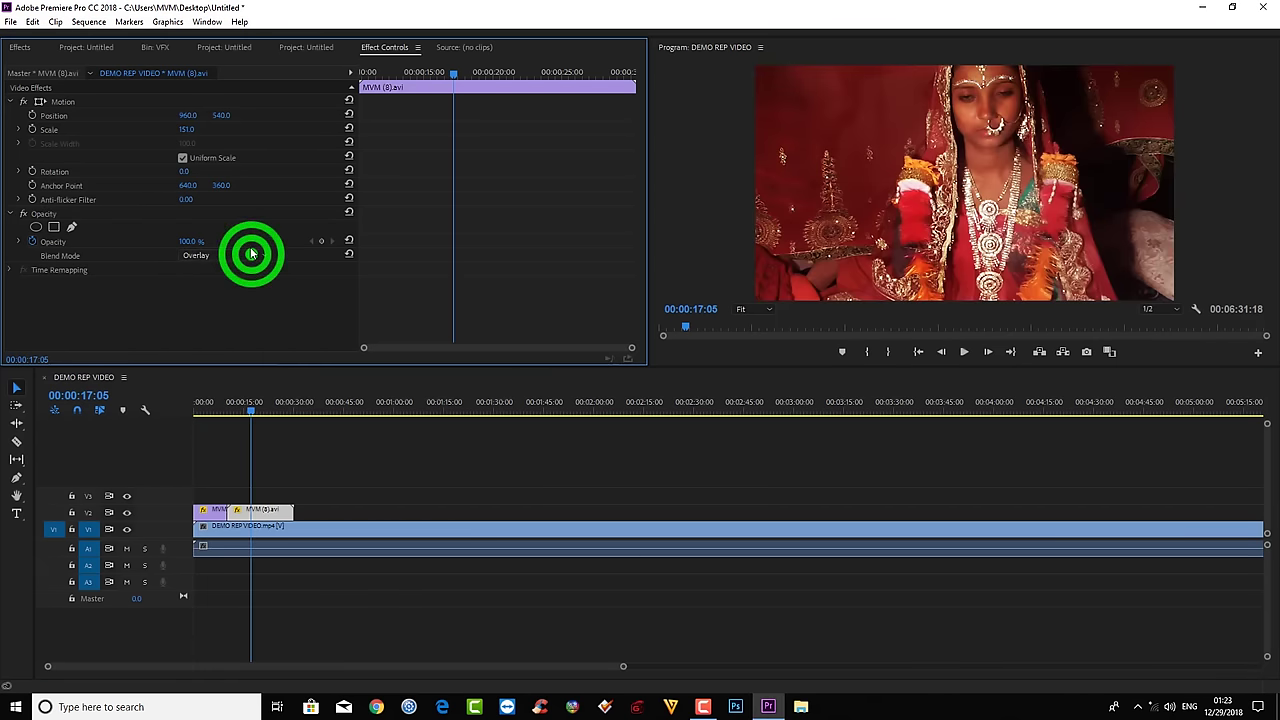
{"action": "left_click", "coordinate": [251, 255]}
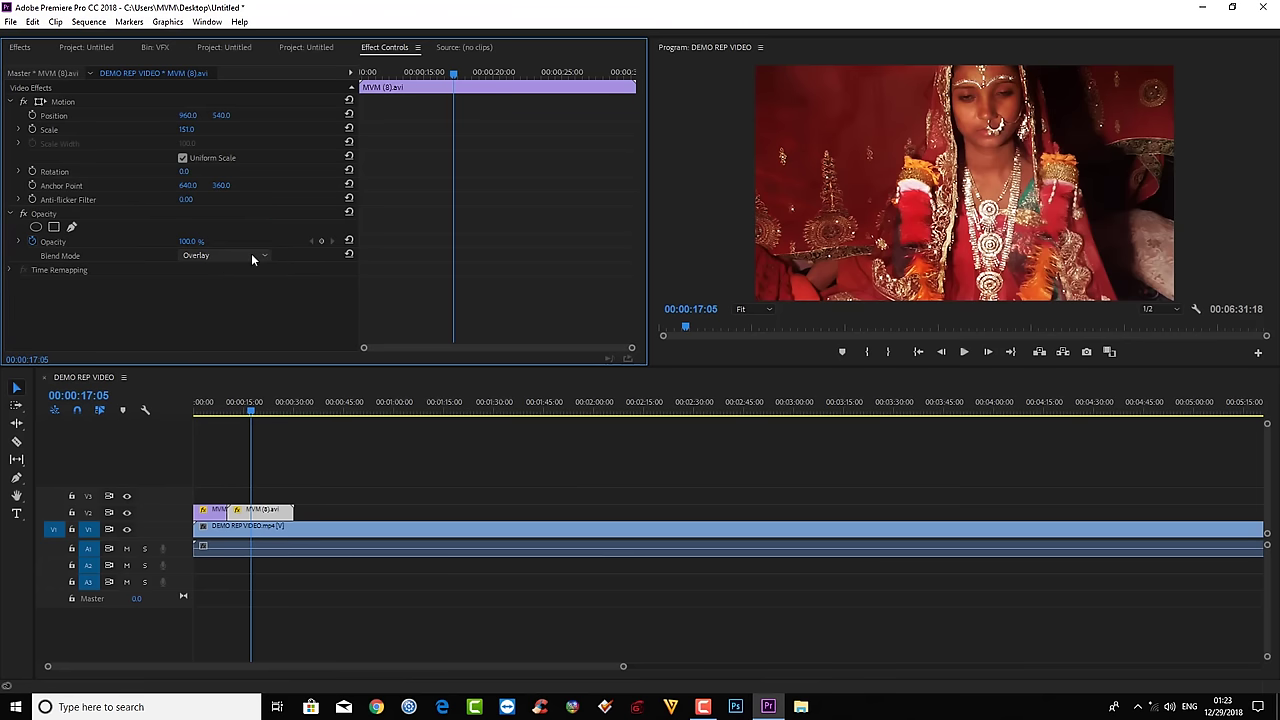
{"action": "left_click", "coordinate": [251, 255]}
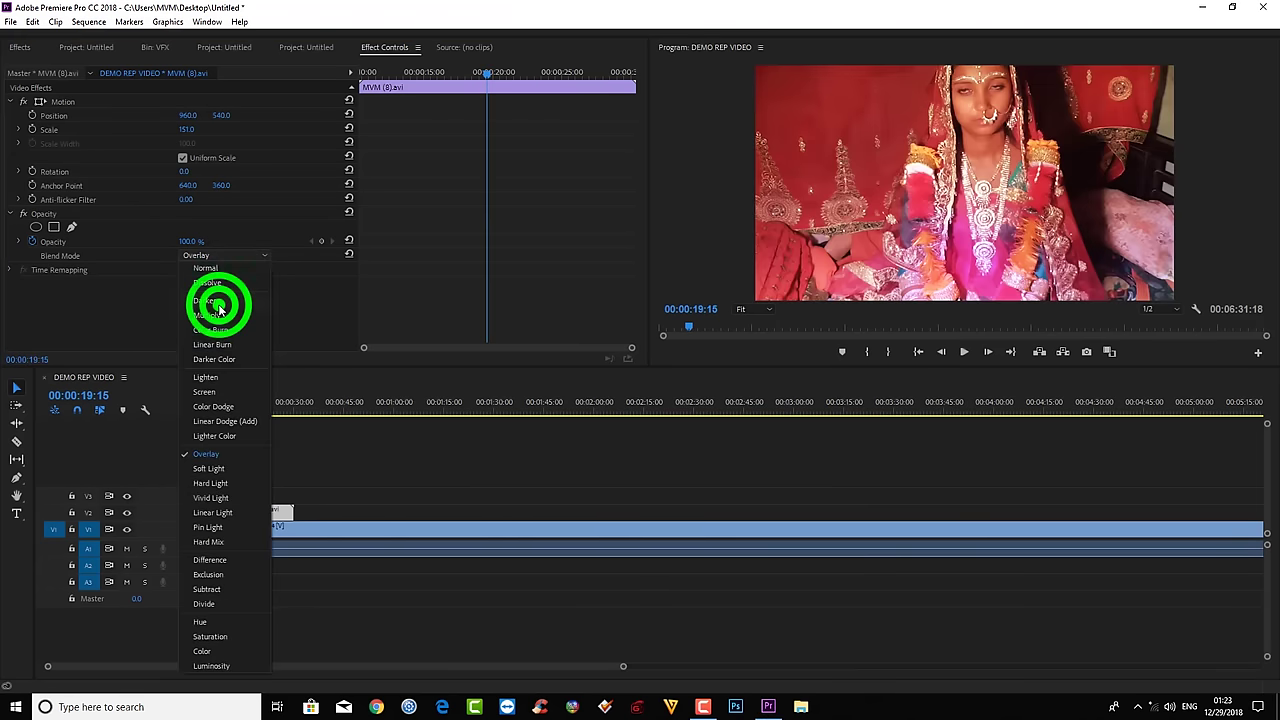
{"action": "left_click", "coordinate": [218, 302]}
{"action": "left_click", "coordinate": [218, 255]}
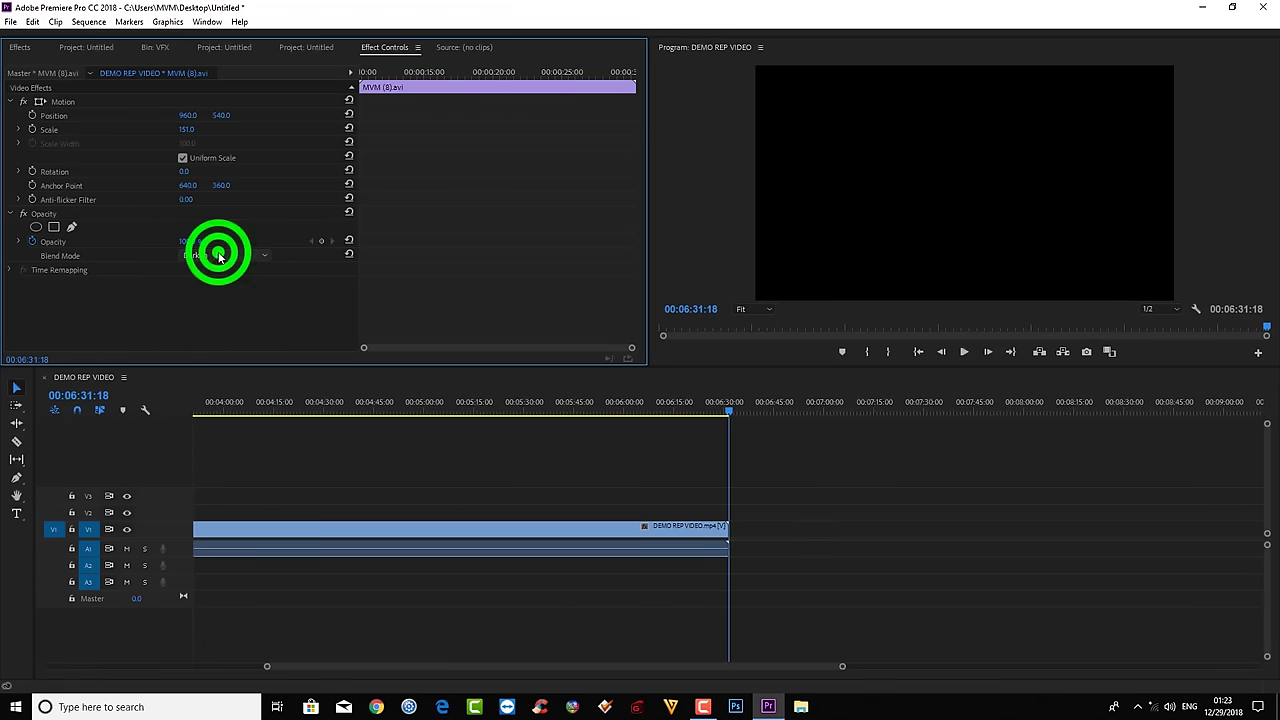
{"action": "left_click", "coordinate": [220, 453]}
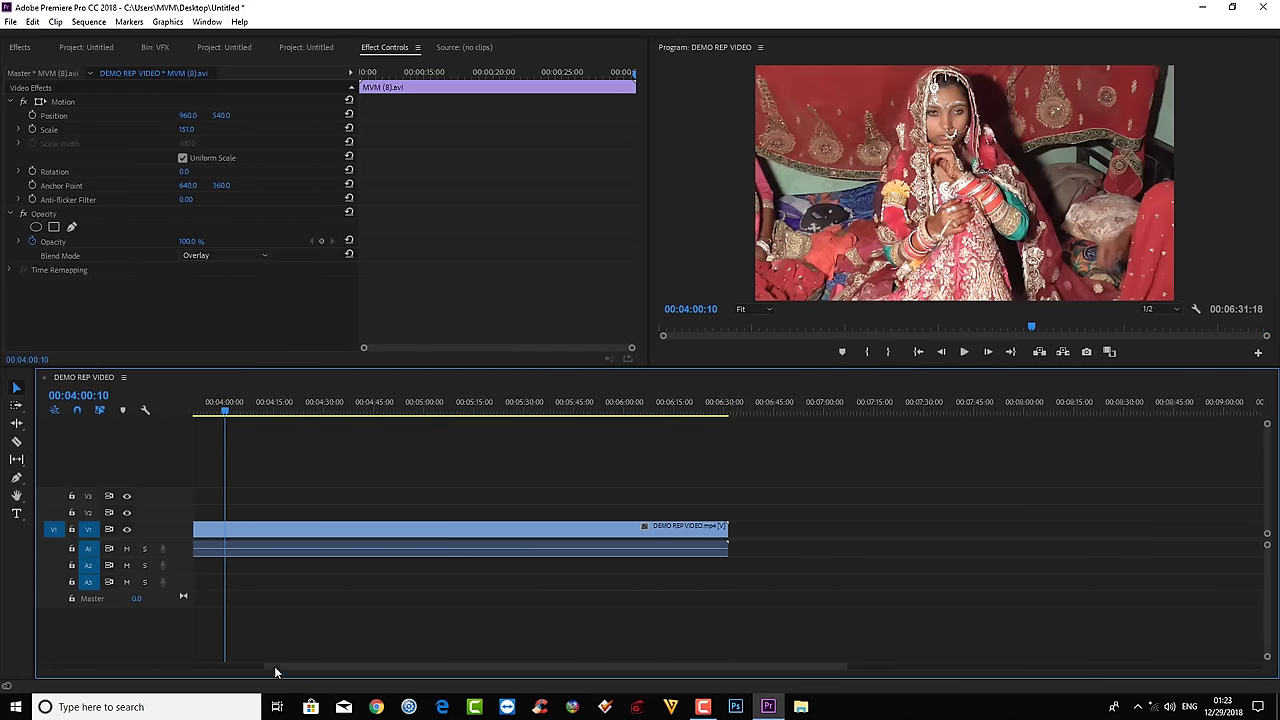
Zoom the timeline to the first minute, jump to 00:00:16:20 and toggle V2's track height.
{"action": "mouse_move", "coordinate": [265, 667]}
{"action": "left_mouse_down"}
{"action": "mouse_move", "coordinate": [5, 638]}
{"action": "mouse_move", "coordinate": [124, 657]}
{"action": "mouse_move", "coordinate": [38, 652]}
{"action": "left_mouse_up"}
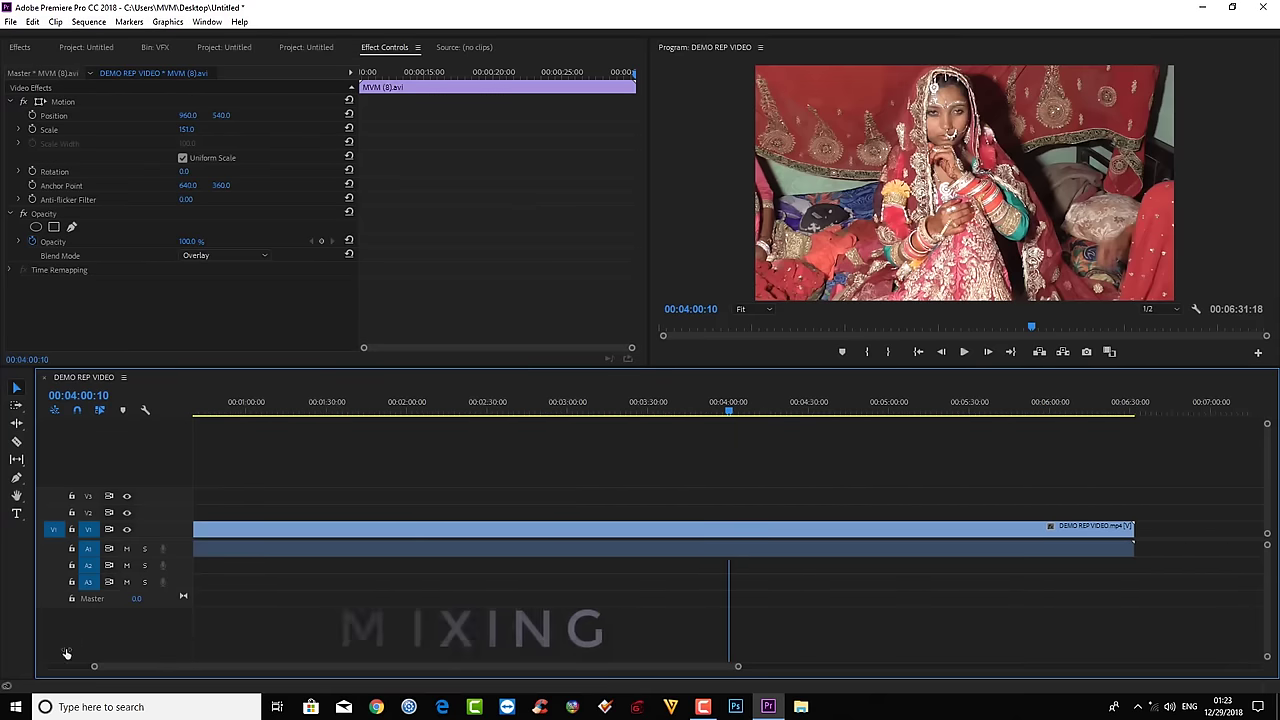
{"action": "left_click", "coordinate": [234, 407]}
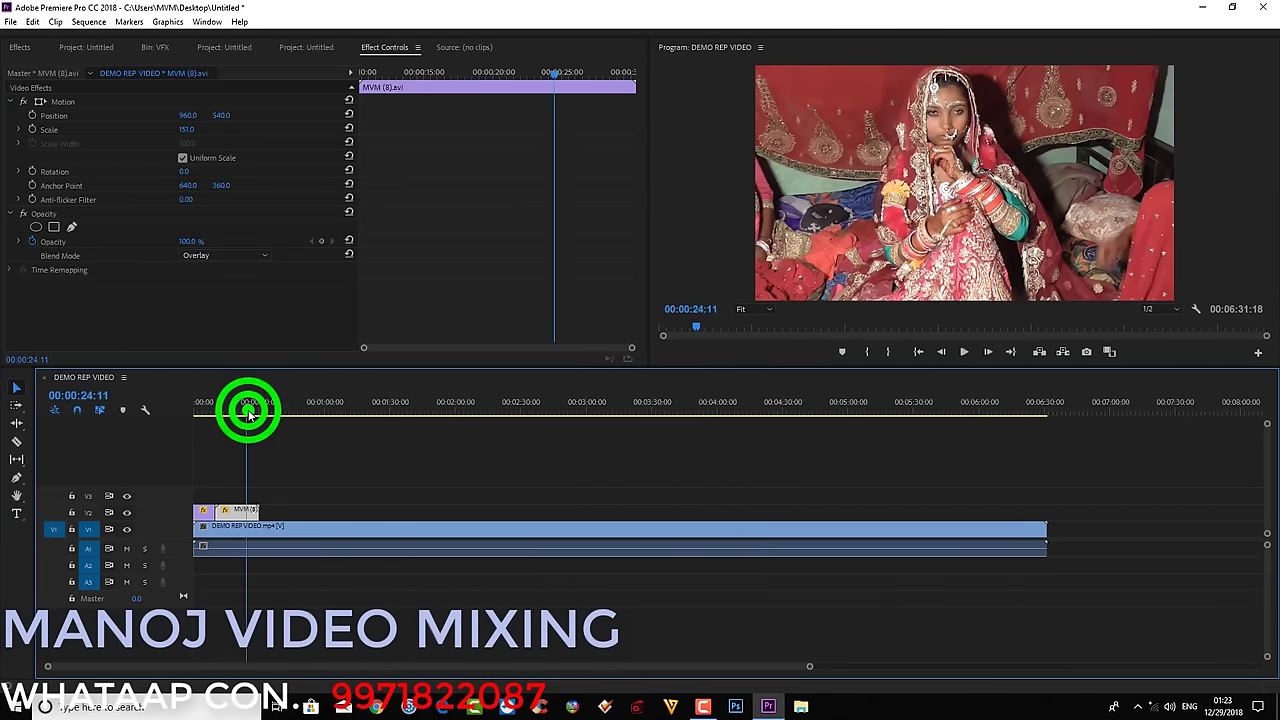
{"action": "mouse_move", "coordinate": [809, 666]}
{"action": "left_mouse_down"}
{"action": "mouse_move", "coordinate": [397, 655]}
{"action": "mouse_move", "coordinate": [500, 654]}
{"action": "left_mouse_up"}
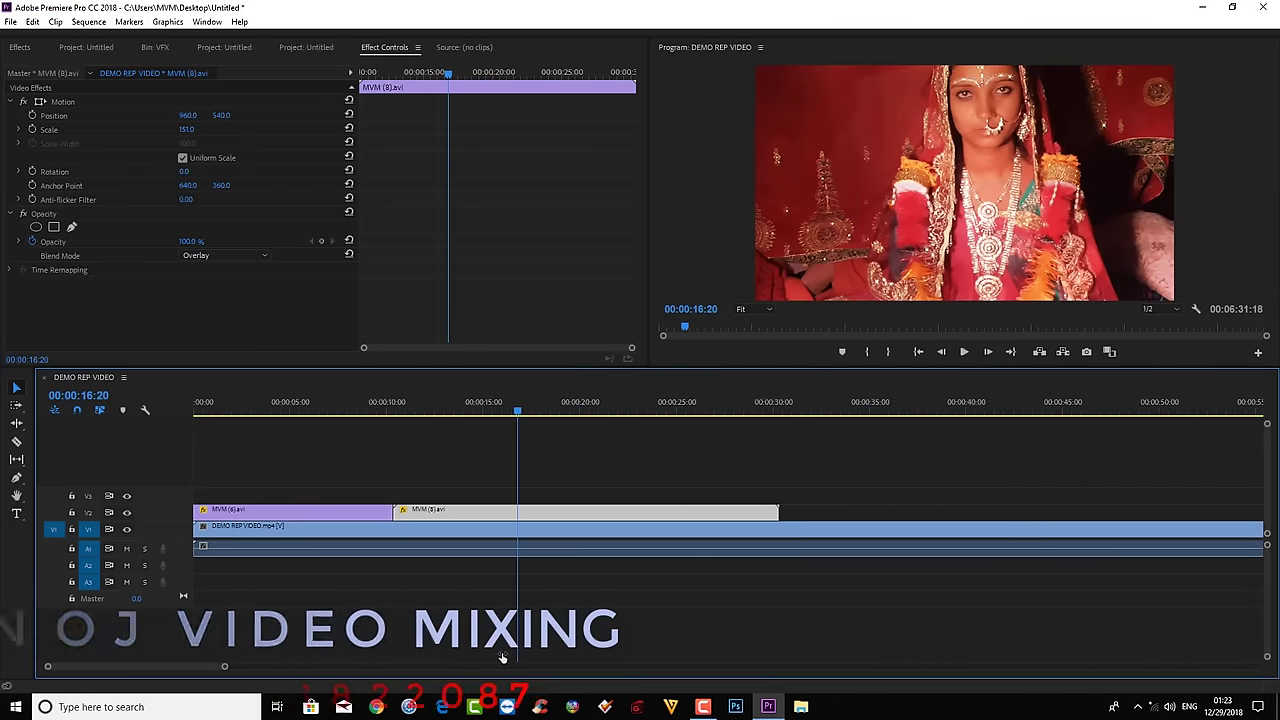
{"action": "left_click", "coordinate": [182, 507]}
{"action": "double_click", "coordinate": [182, 507]}
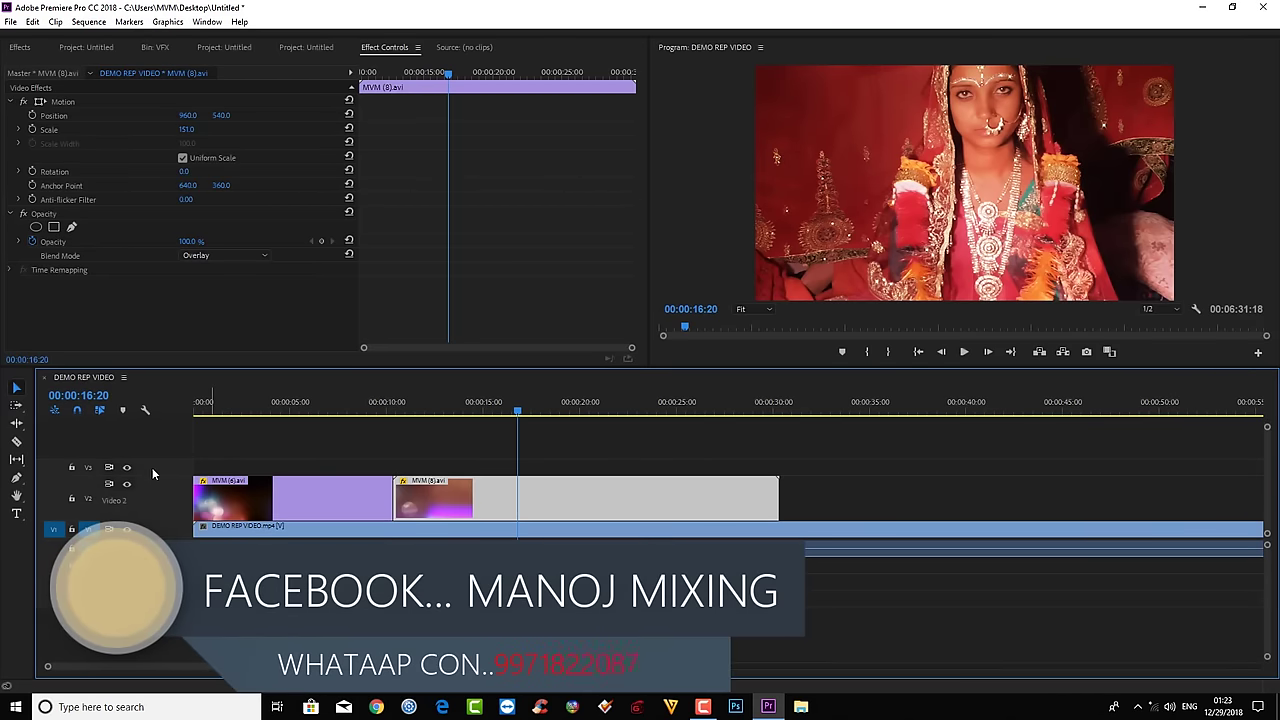
{"action": "left_click", "coordinate": [158, 477]}
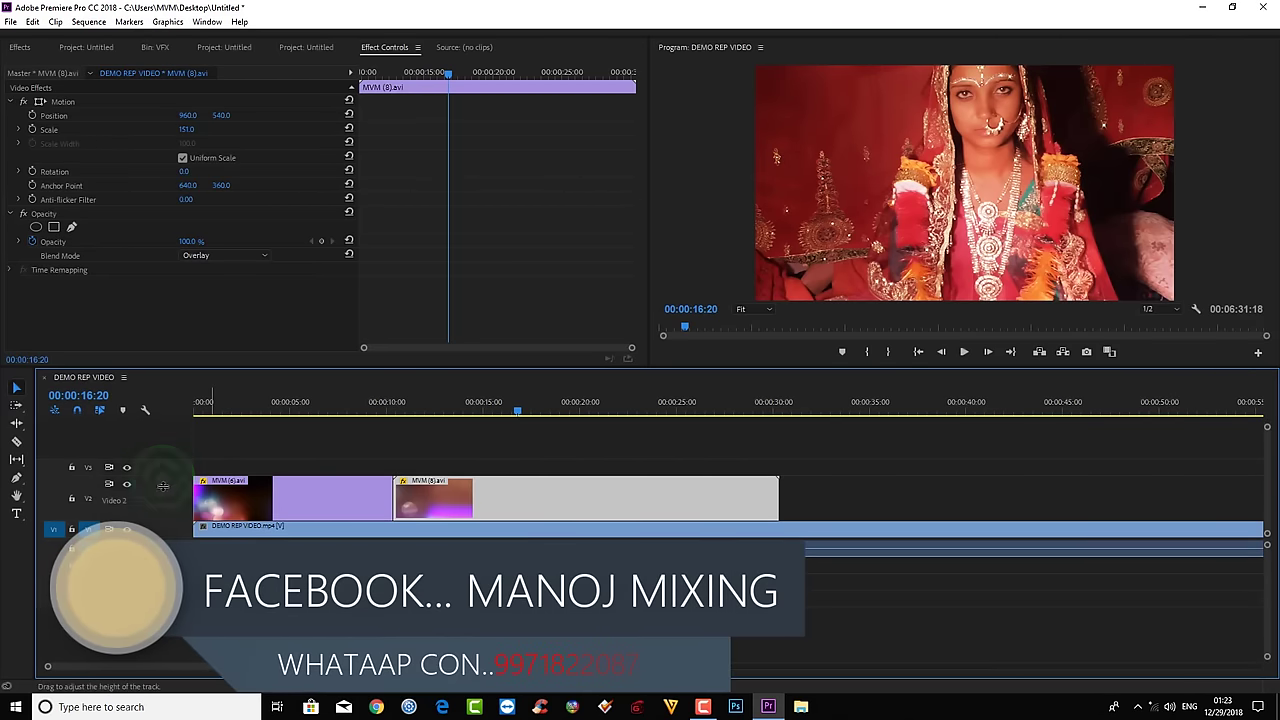
{"action": "double_click", "coordinate": [429, 503]}
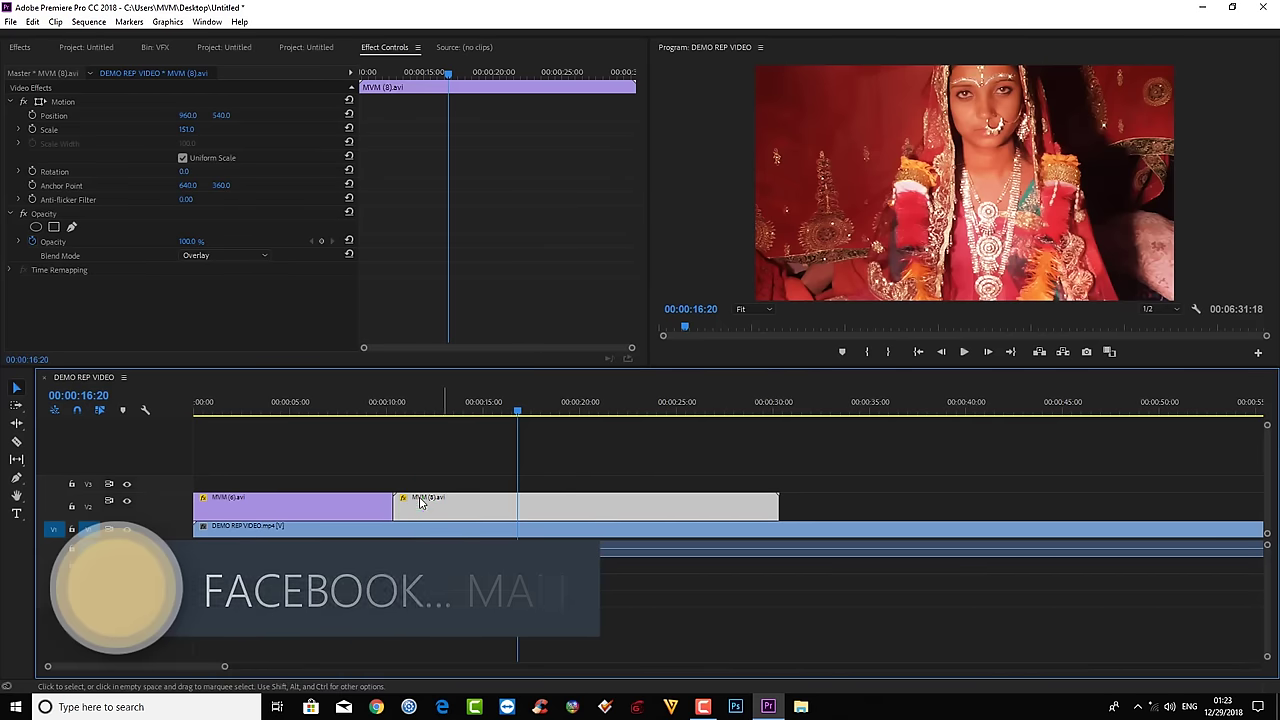
{"action": "left_click_drag", "start_coordinate": [163, 491], "coordinate": [163, 498]}
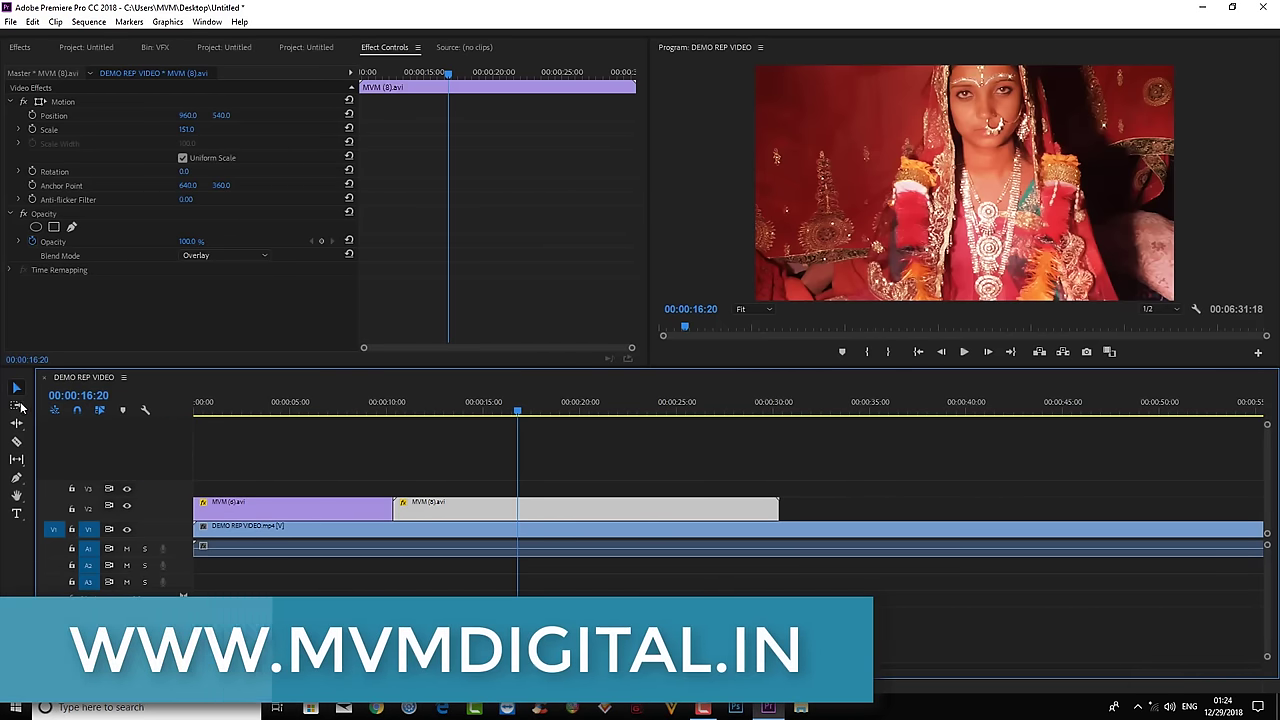
Pick the Pen tool, shrink the V2 track, and enlarge V1 to show thumbnails.
{"action": "left_click", "coordinate": [22, 479]}
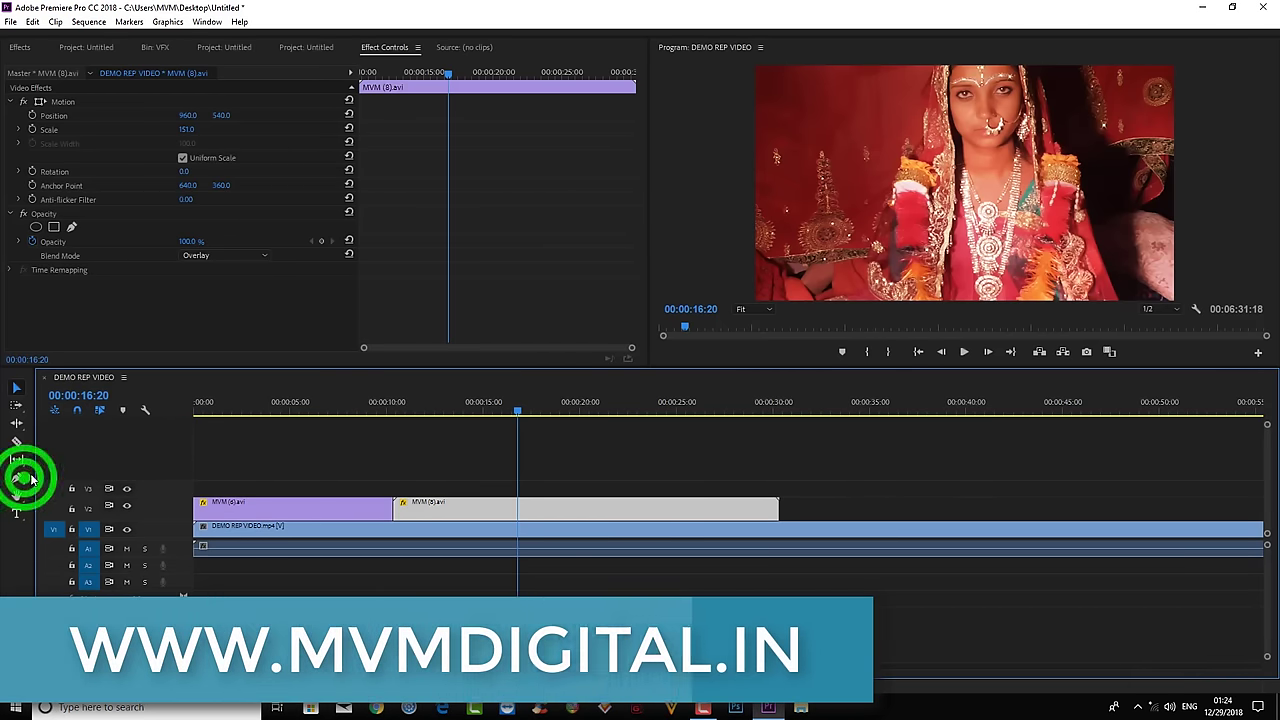
{"action": "left_click", "coordinate": [443, 517]}
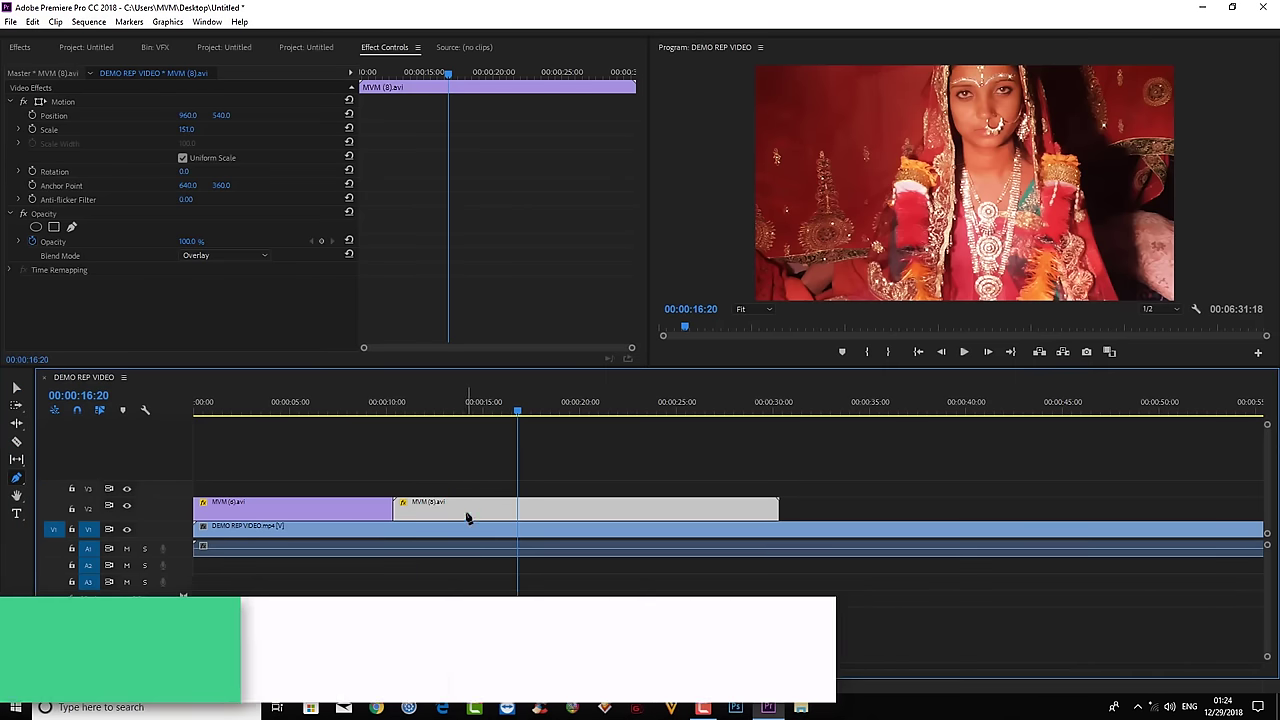
{"action": "double_click", "coordinate": [166, 500]}
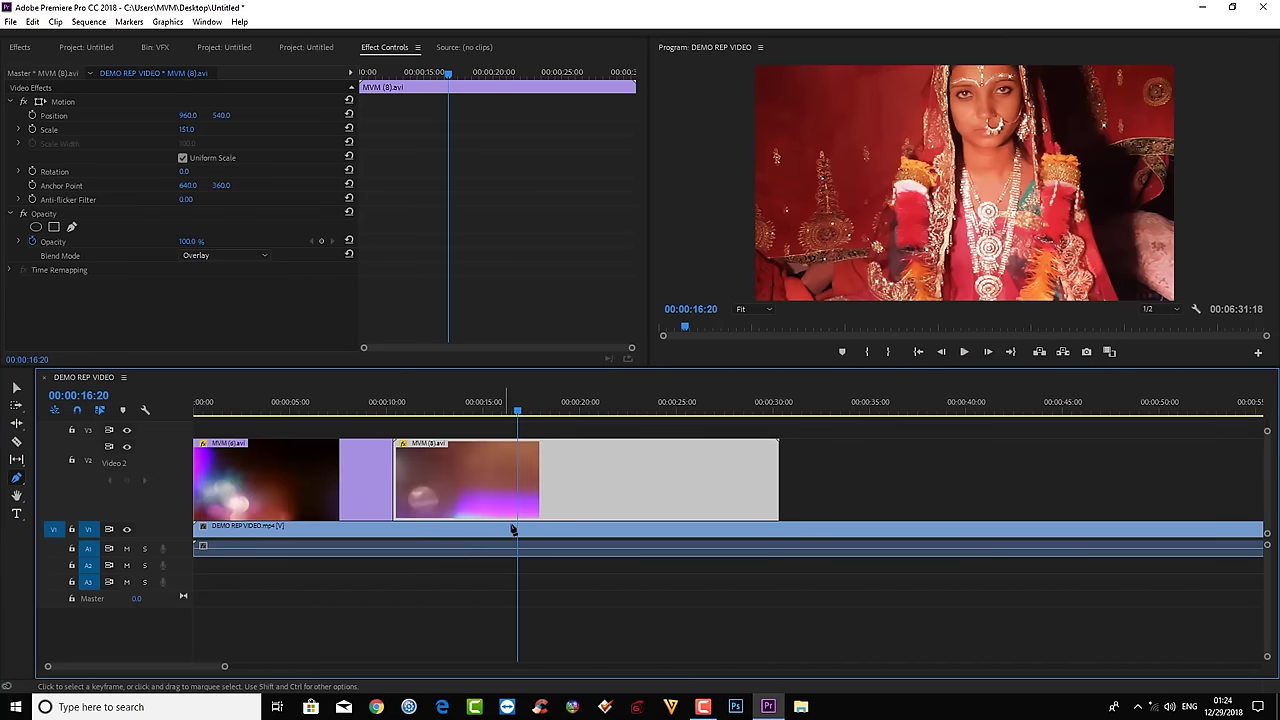
{"action": "left_click", "coordinate": [126, 482]}
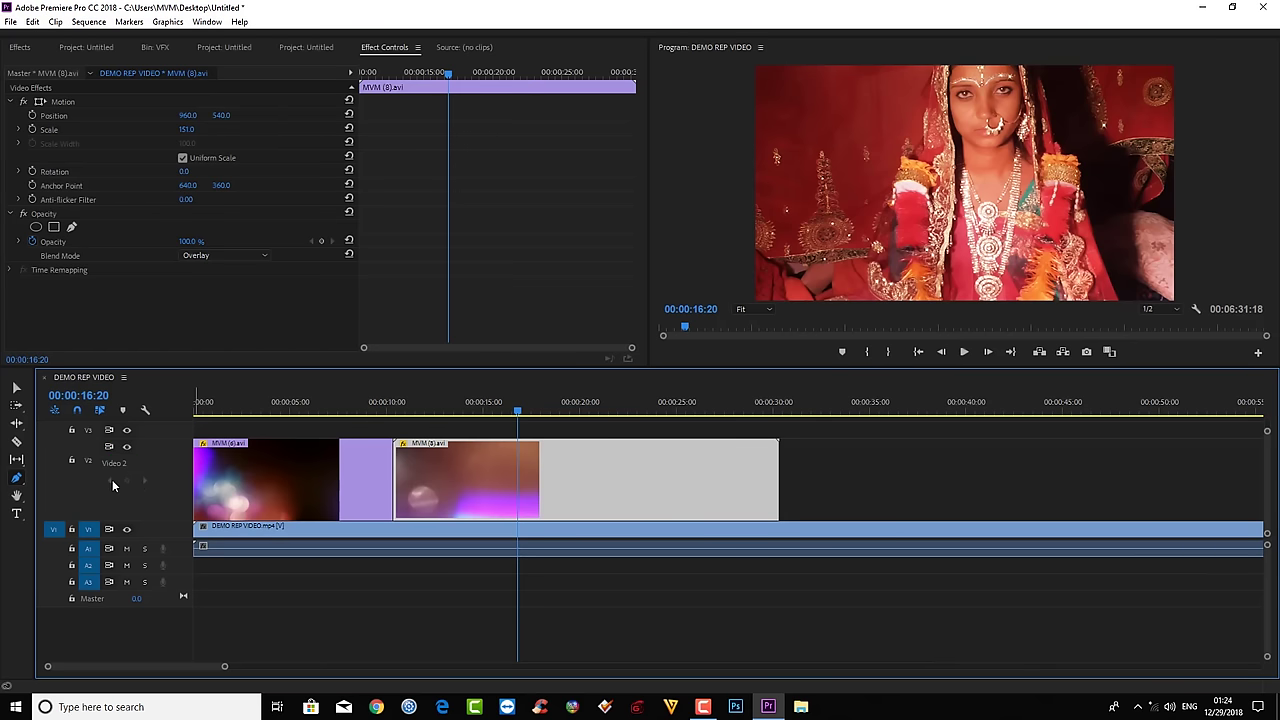
{"action": "left_click", "coordinate": [72, 461]}
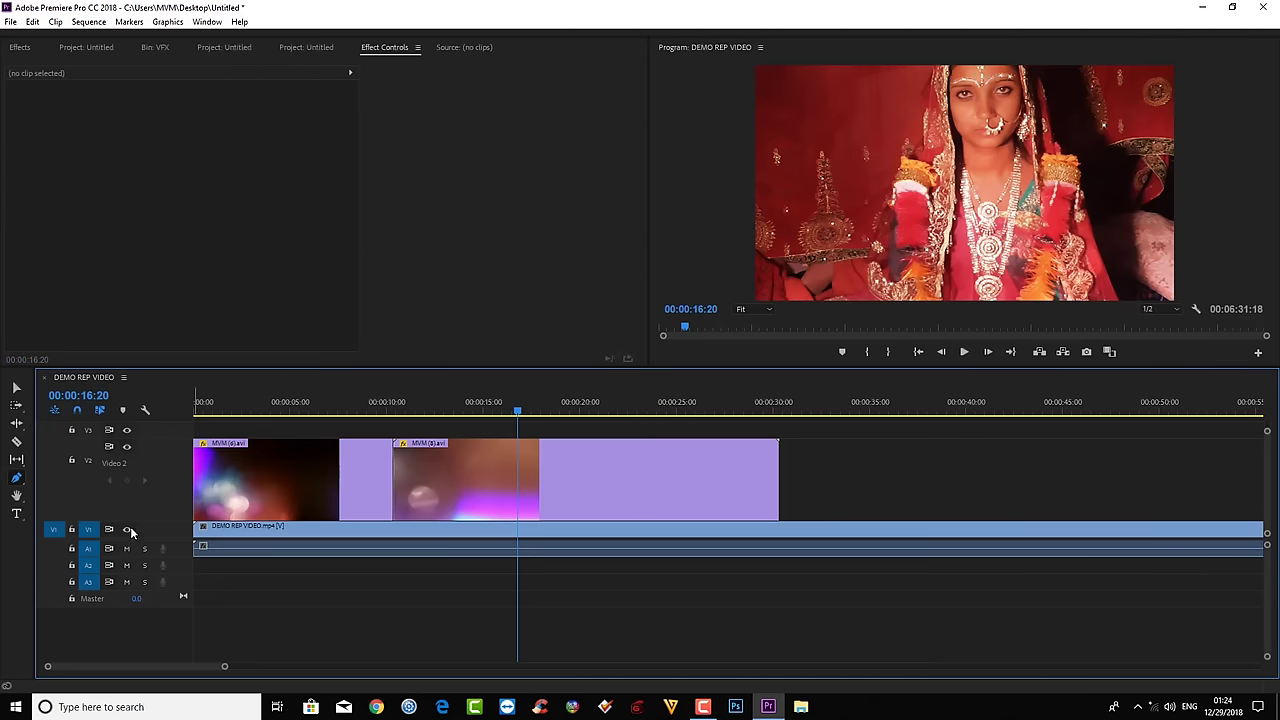
{"action": "left_click_drag", "start_coordinate": [163, 437], "coordinate": [165, 477]}
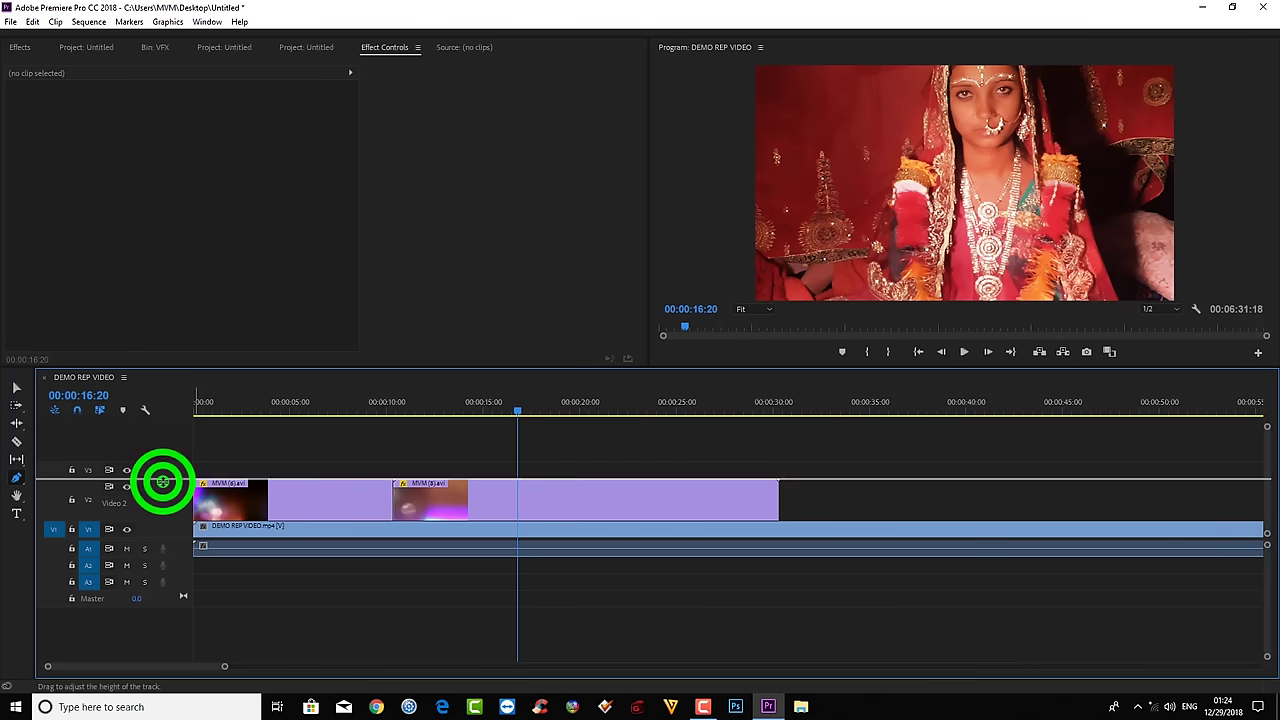
{"action": "left_click_drag", "start_coordinate": [160, 474], "coordinate": [163, 494]}
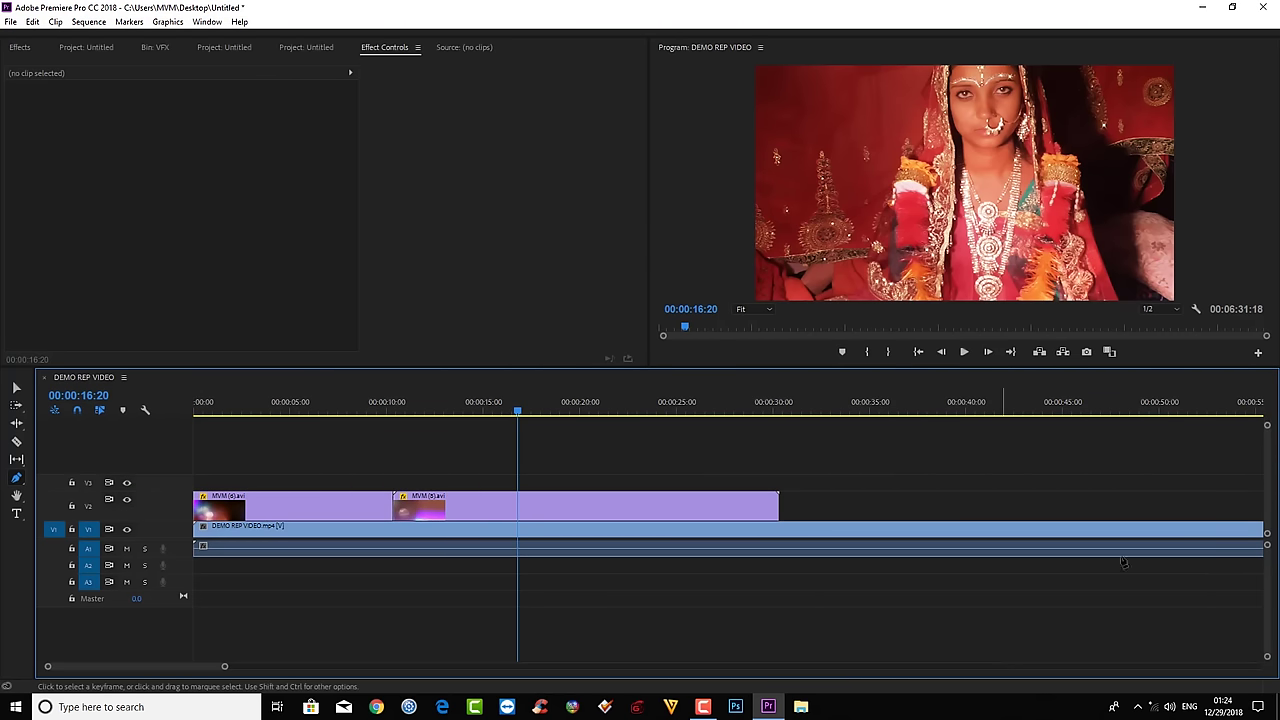
{"action": "left_click", "coordinate": [1264, 472]}
{"action": "mouse_move", "coordinate": [1267, 496]}
{"action": "left_mouse_down"}
{"action": "mouse_move", "coordinate": [1259, 452]}
{"action": "mouse_move", "coordinate": [1267, 494]}
{"action": "left_mouse_up"}
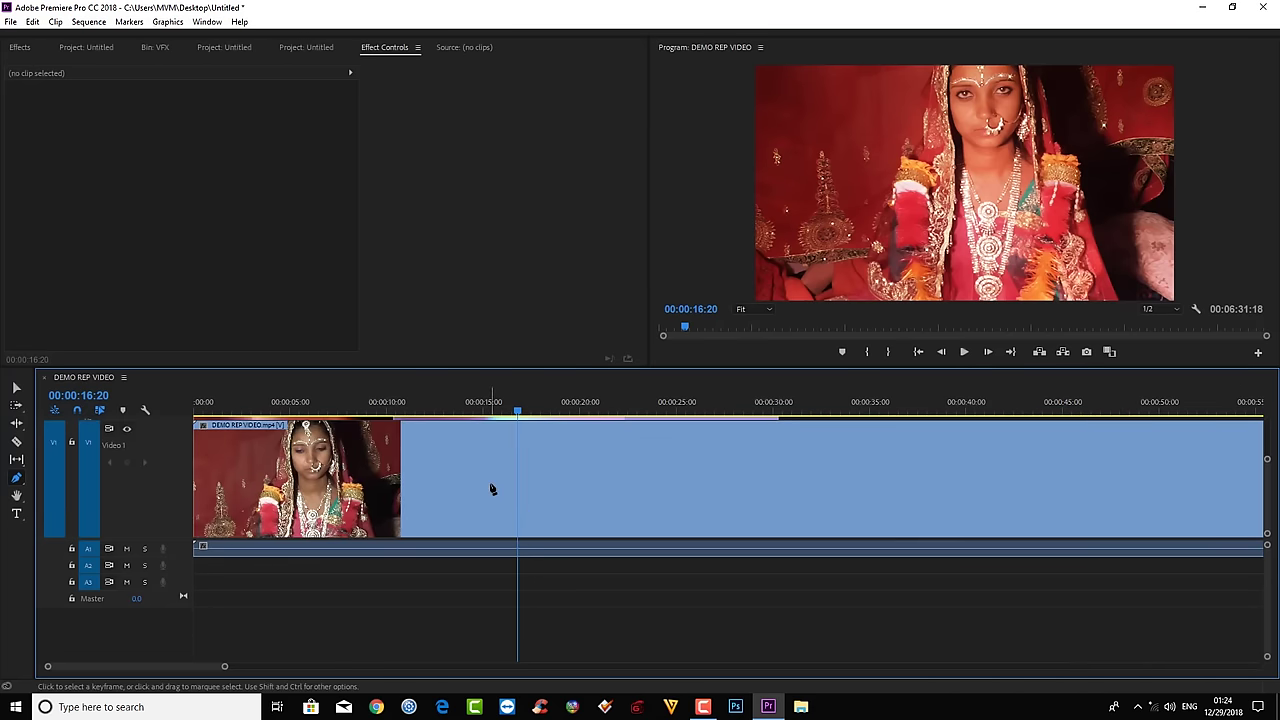
Maximize and restore the Timeline and Program Monitor panels with the ` key.
{"action": "key", "text": "grave"}
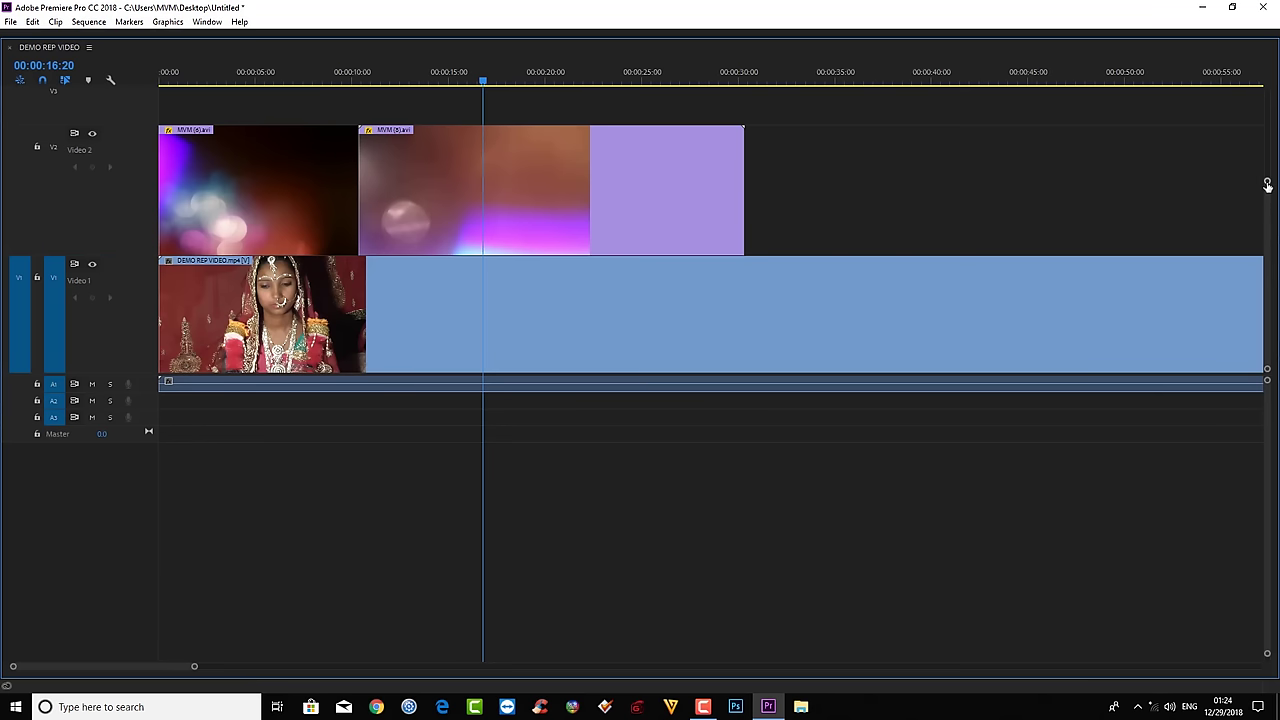
{"action": "key", "text": "grave"}
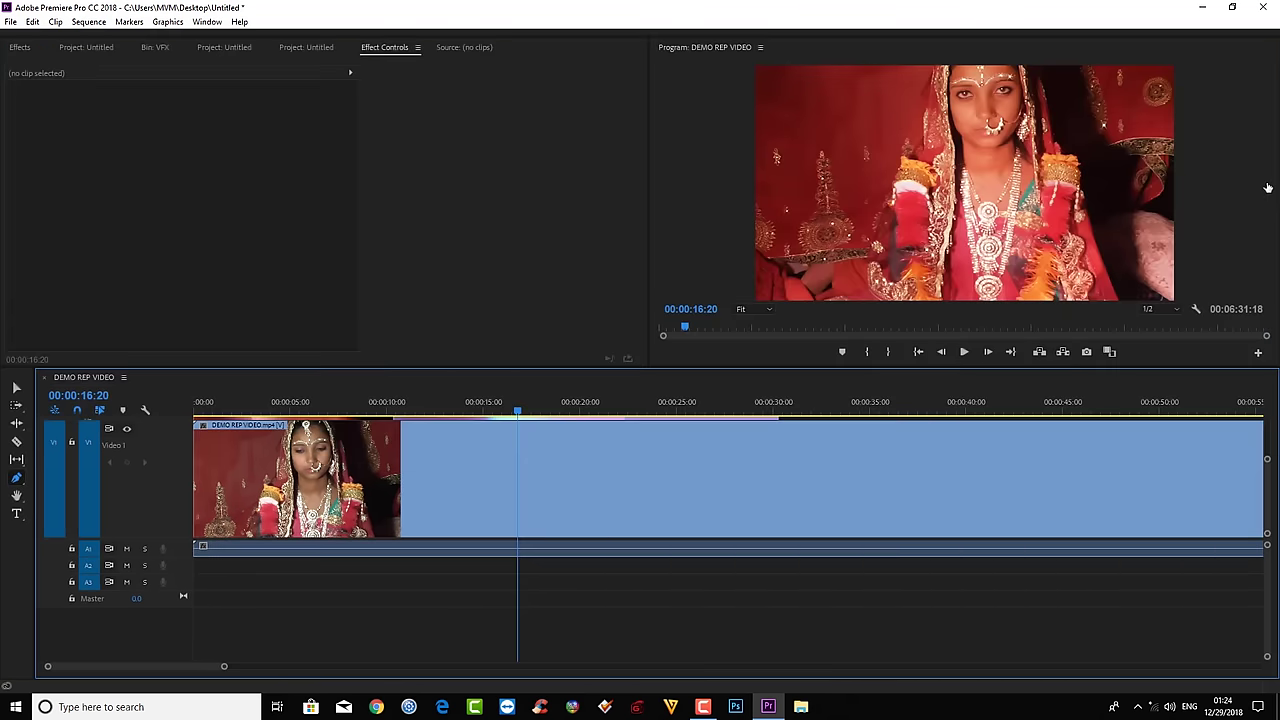
{"action": "key", "text": "grave"}
{"action": "key", "text": "grave"}
{"action": "key", "text": "grave"}
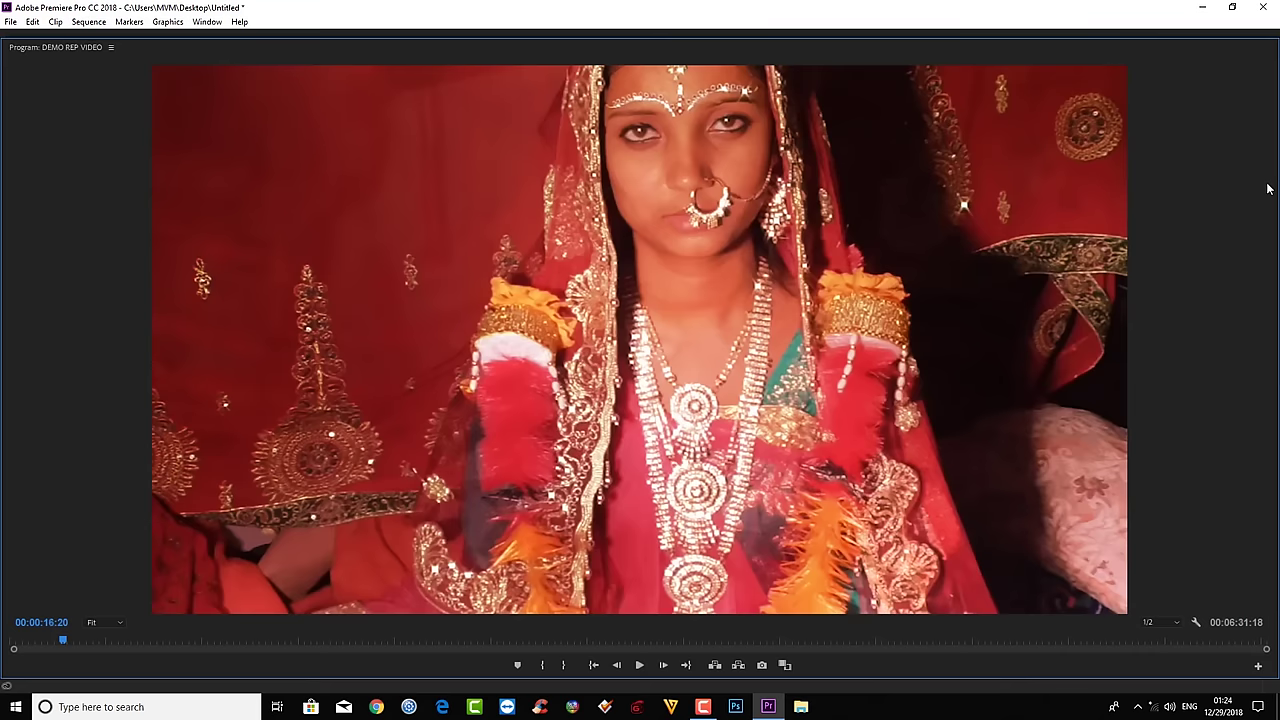
{"action": "key", "text": "grave"}
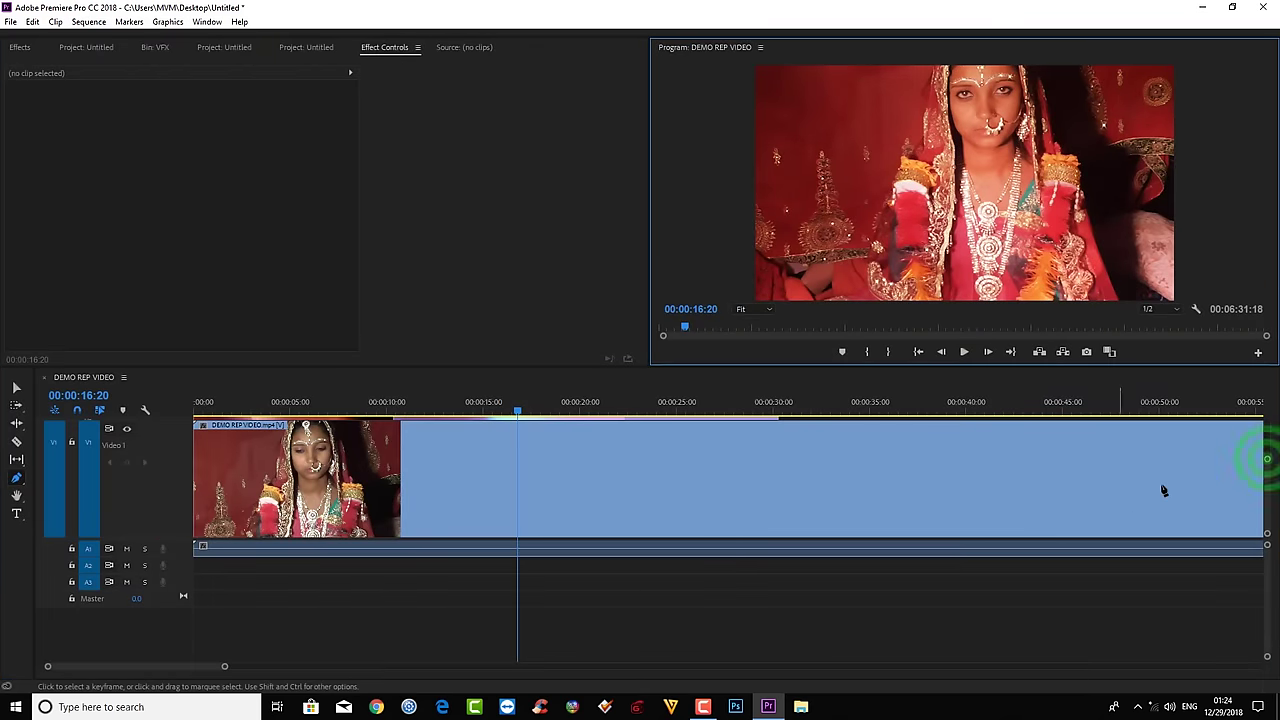
Return V1 to a compact height and move the playhead back to 00:00:15:20.
{"action": "mouse_move", "coordinate": [1267, 458]}
{"action": "left_mouse_down"}
{"action": "mouse_move", "coordinate": [1267, 490]}
{"action": "mouse_move", "coordinate": [1267, 458]}
{"action": "left_mouse_up"}
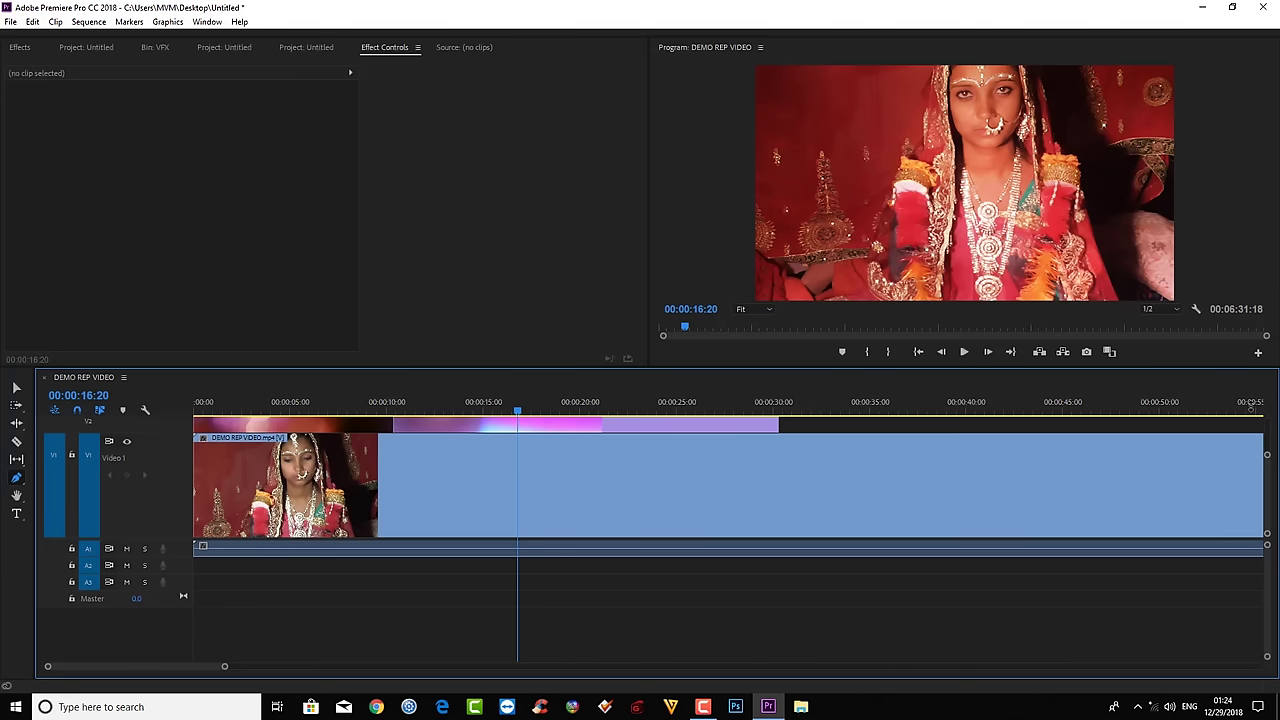
{"action": "scroll", "coordinate": [1251, 404], "scroll_direction": "down", "scroll_amount": 5}
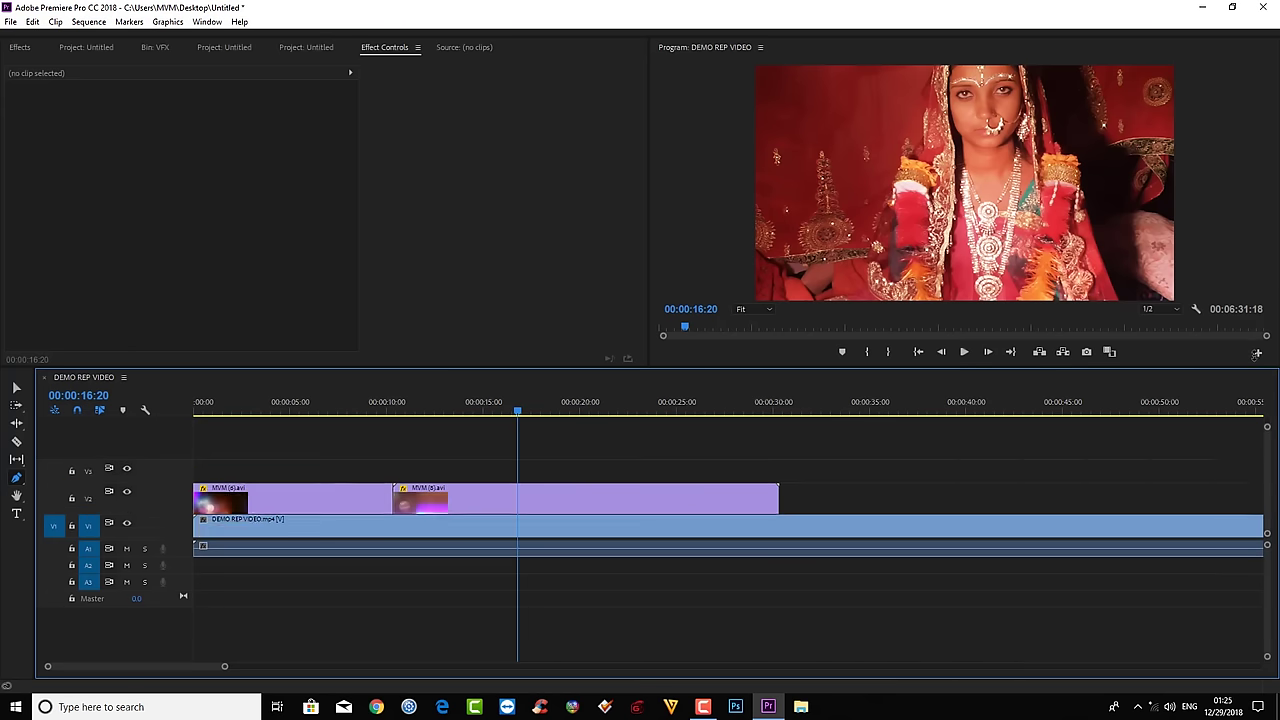
{"action": "scroll", "coordinate": [728, 504], "scroll_direction": "down", "scroll_amount": 1}
{"action": "scroll", "coordinate": [728, 504], "scroll_direction": "down", "scroll_amount": 1}
{"action": "scroll", "coordinate": [728, 504], "scroll_direction": "down", "scroll_amount": 1}
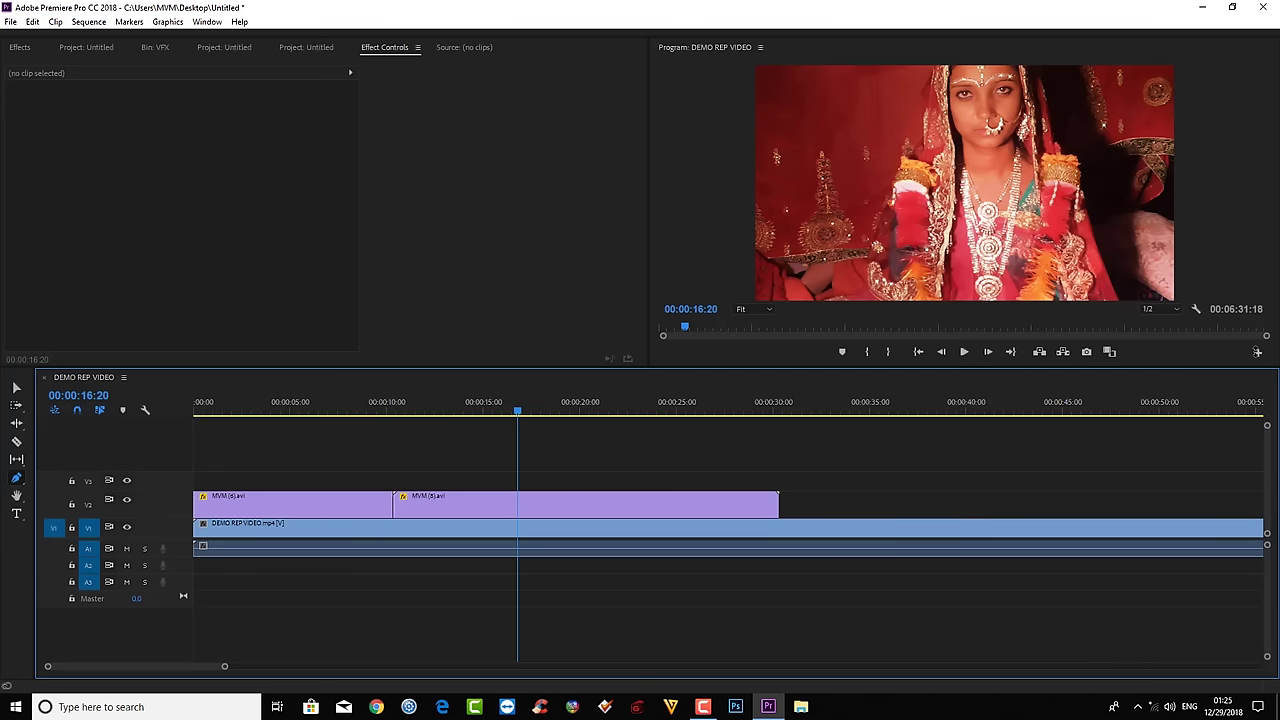
{"action": "left_click_drag", "start_coordinate": [518, 409], "coordinate": [478, 415]}
Change the second V2 light leak's blend mode from Overlay to Lighten.
{"action": "left_click", "coordinate": [503, 503]}
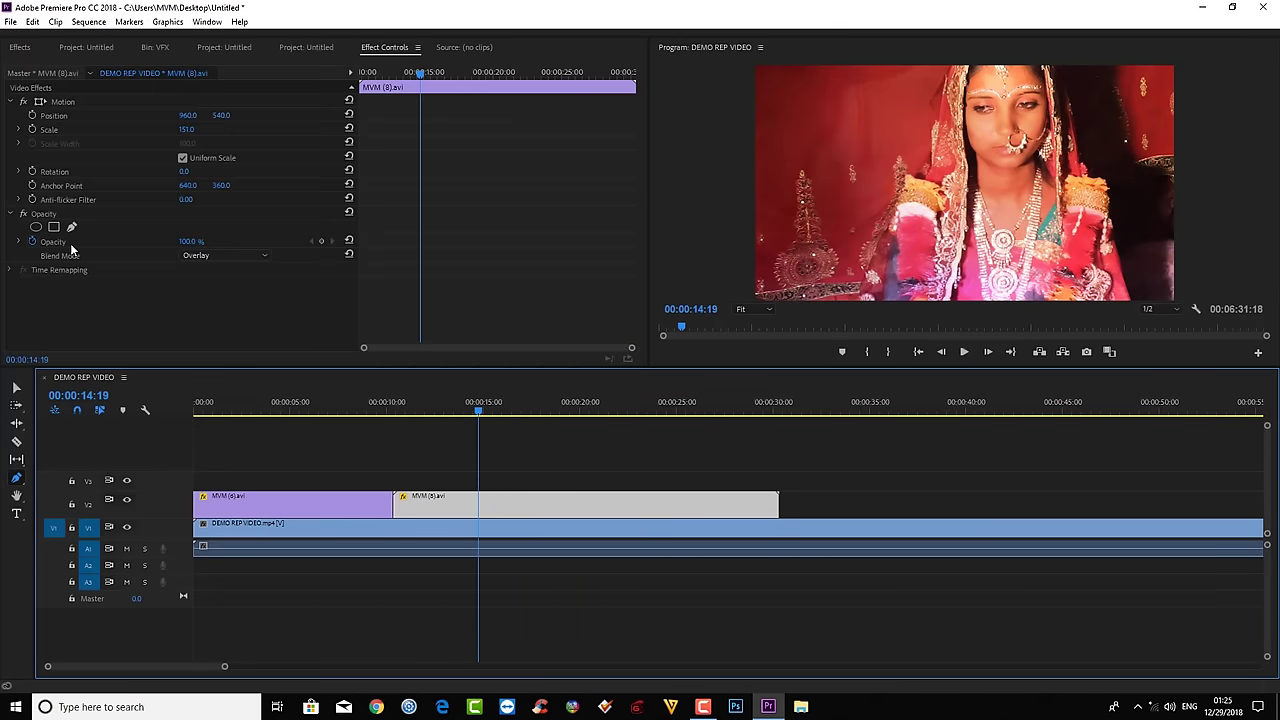
{"action": "left_click", "coordinate": [232, 258]}
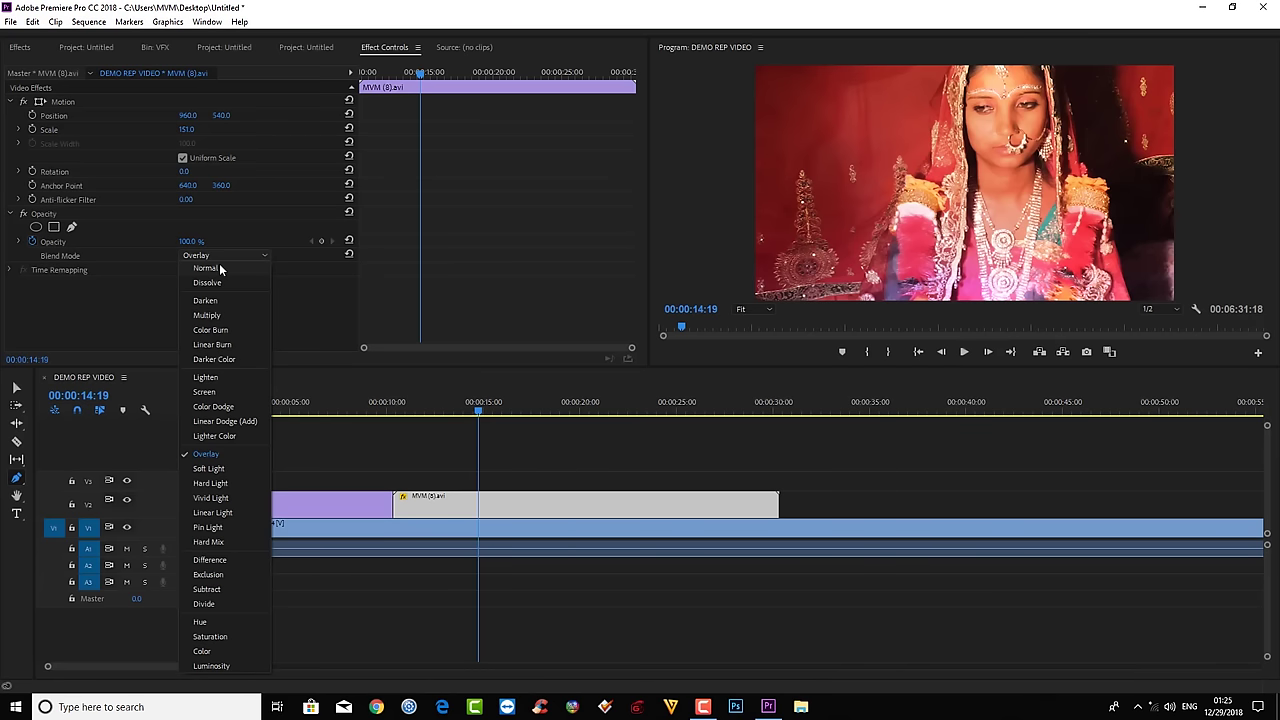
{"action": "left_click", "coordinate": [224, 379]}
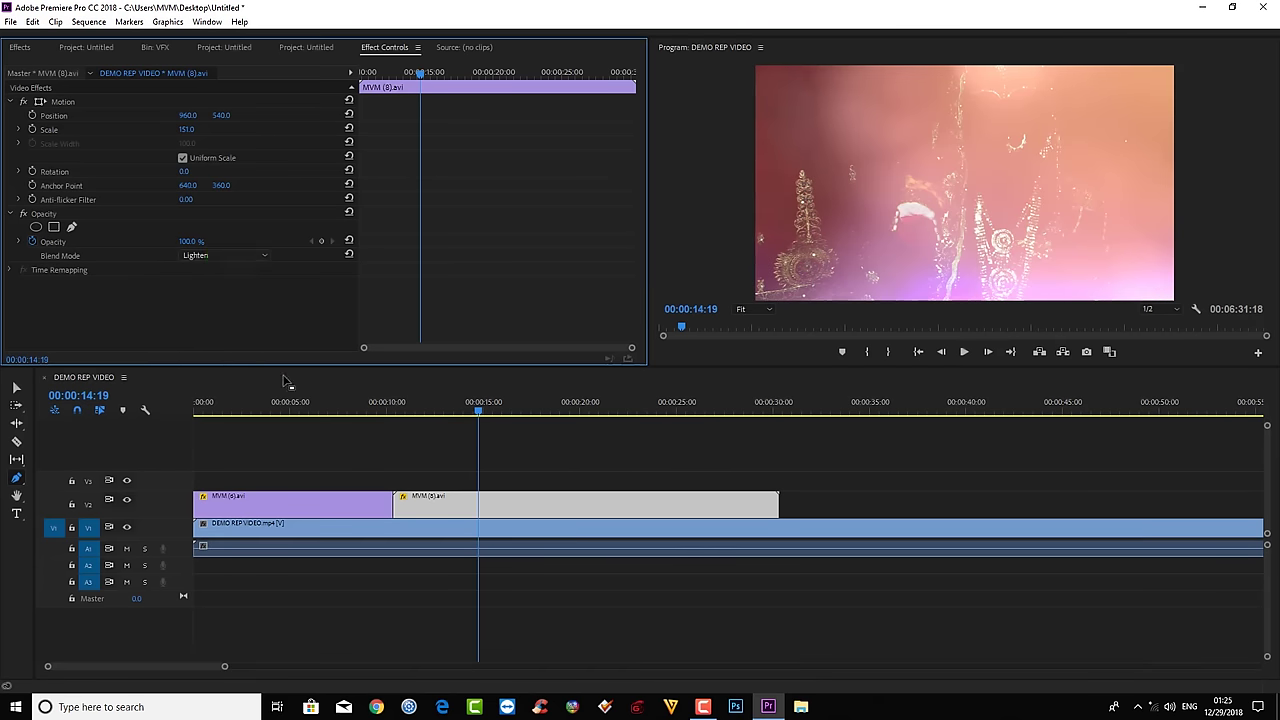
{"action": "left_click", "coordinate": [238, 254]}
Expand Video Effects and browse the Keying group's Color Key, Ultra Key and Luma Key.
{"action": "left_click", "coordinate": [20, 47]}
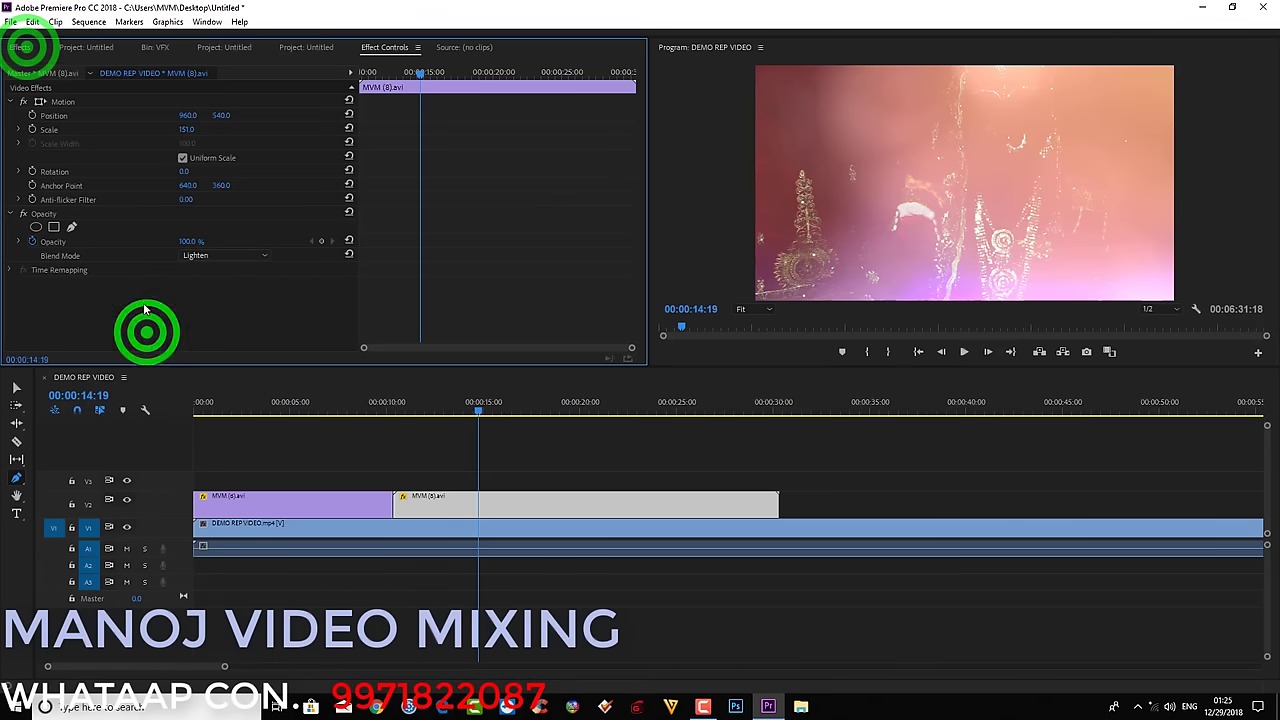
{"action": "left_click", "coordinate": [20, 47]}
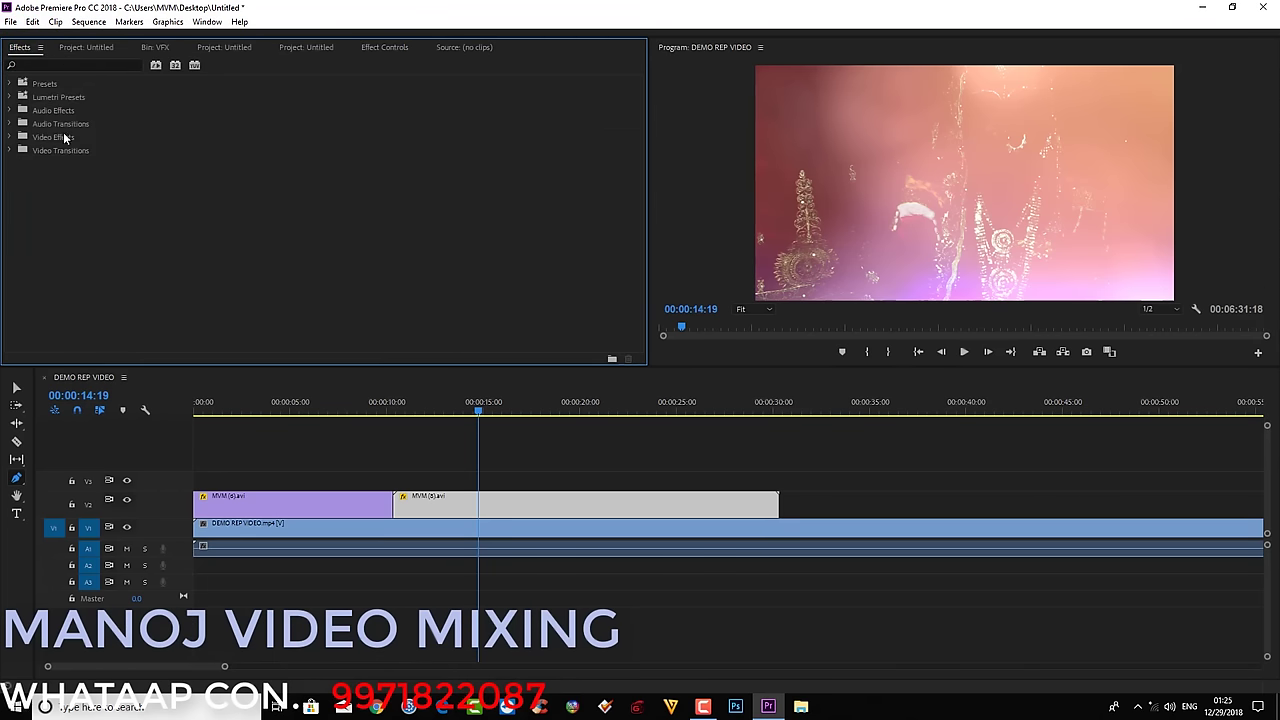
{"action": "left_click", "coordinate": [12, 137]}
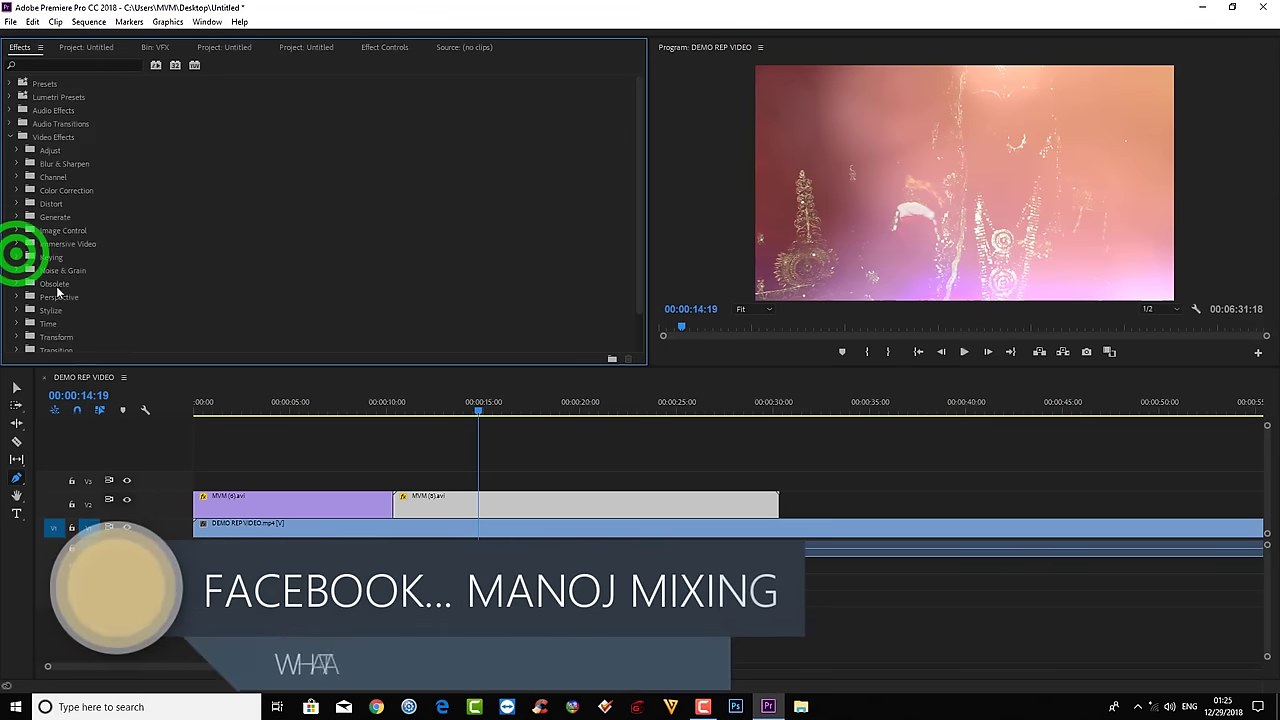
{"action": "left_click", "coordinate": [15, 257]}
{"action": "left_click", "coordinate": [68, 283]}
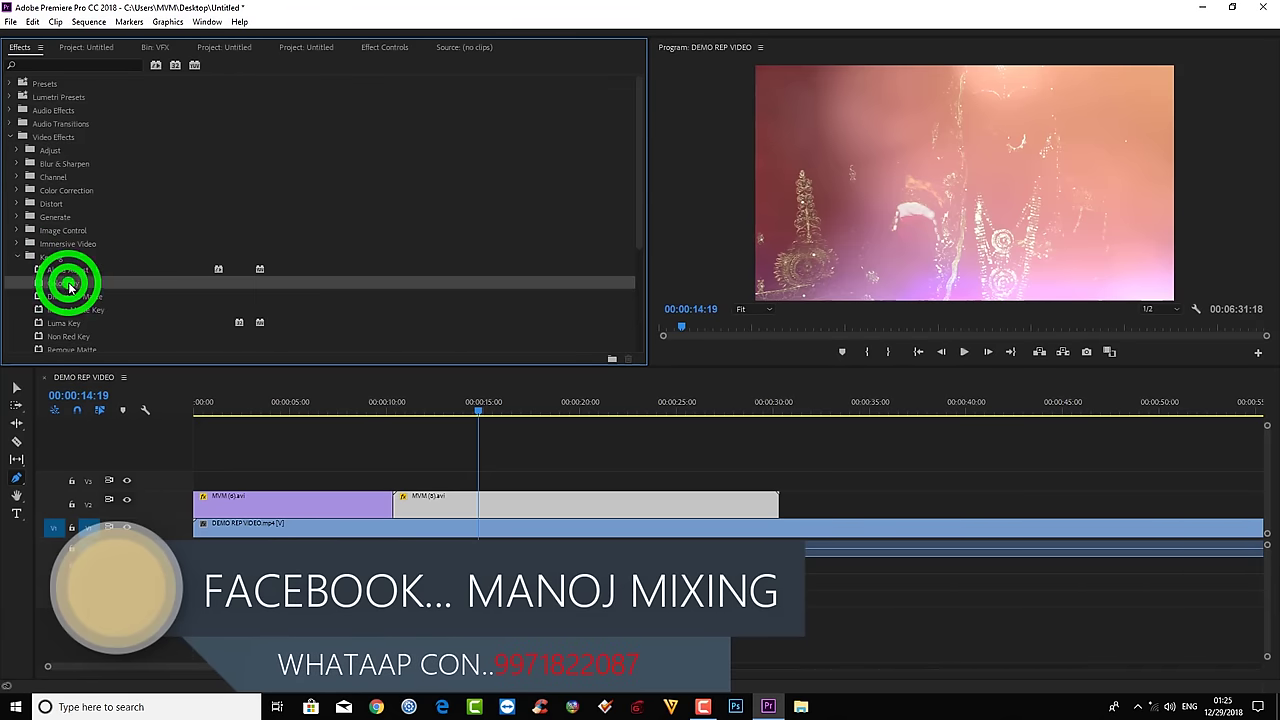
{"action": "scroll", "coordinate": [126, 294], "scroll_direction": "down", "scroll_amount": 1}
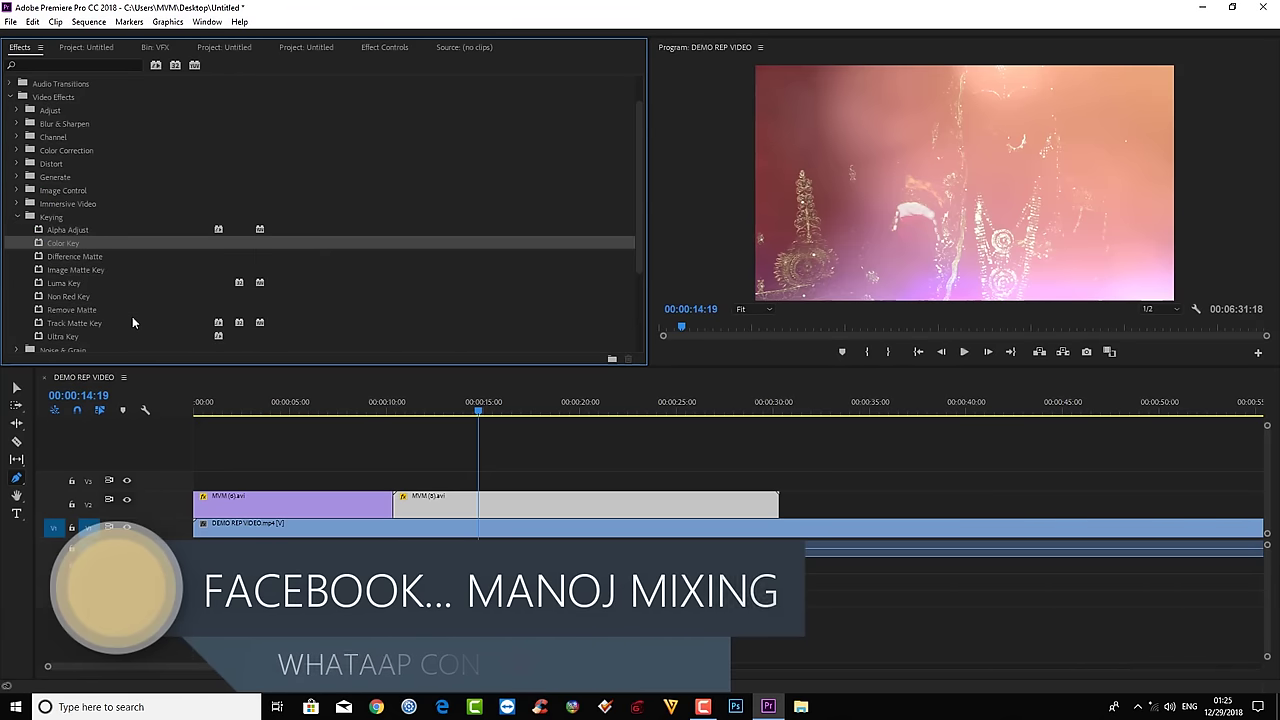
{"action": "scroll", "coordinate": [132, 316], "scroll_direction": "down", "scroll_amount": 1}
{"action": "left_click", "coordinate": [50, 296]}
{"action": "left_click", "coordinate": [58, 243]}
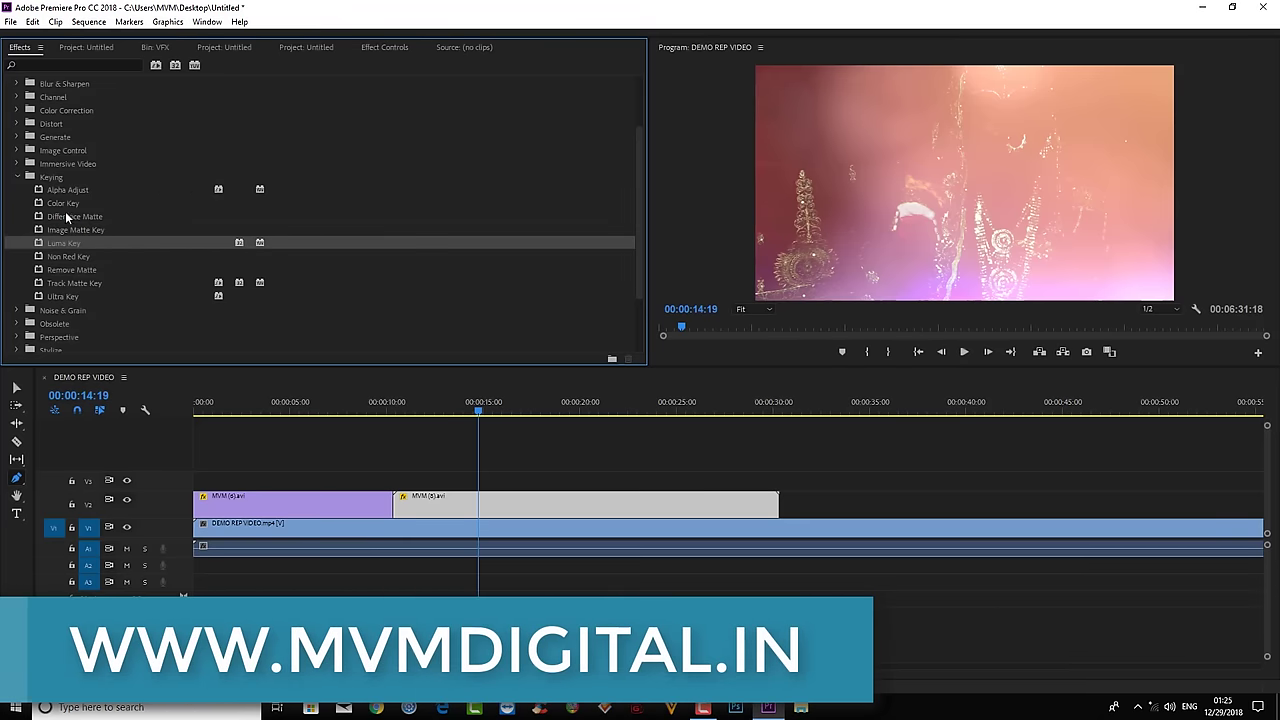
{"action": "left_click", "coordinate": [18, 177]}
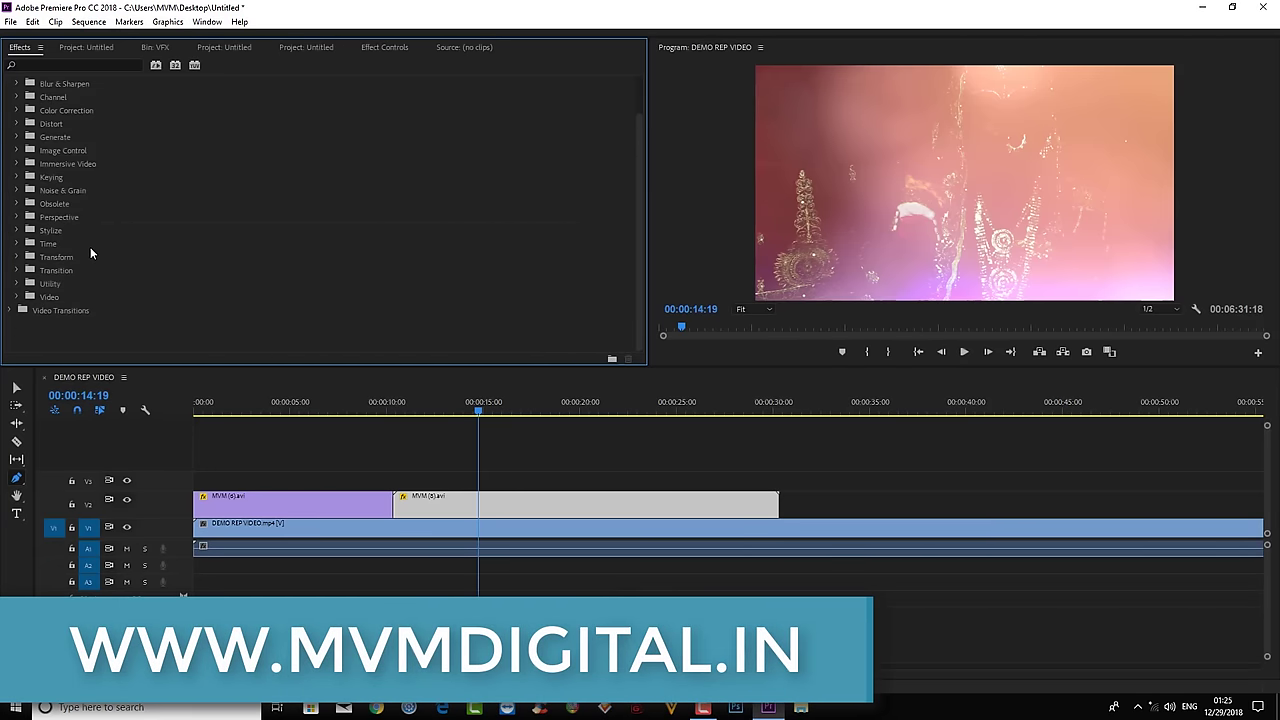
Open and close the Stylize group, then scroll back to the top of the list.
{"action": "left_click", "coordinate": [15, 230]}
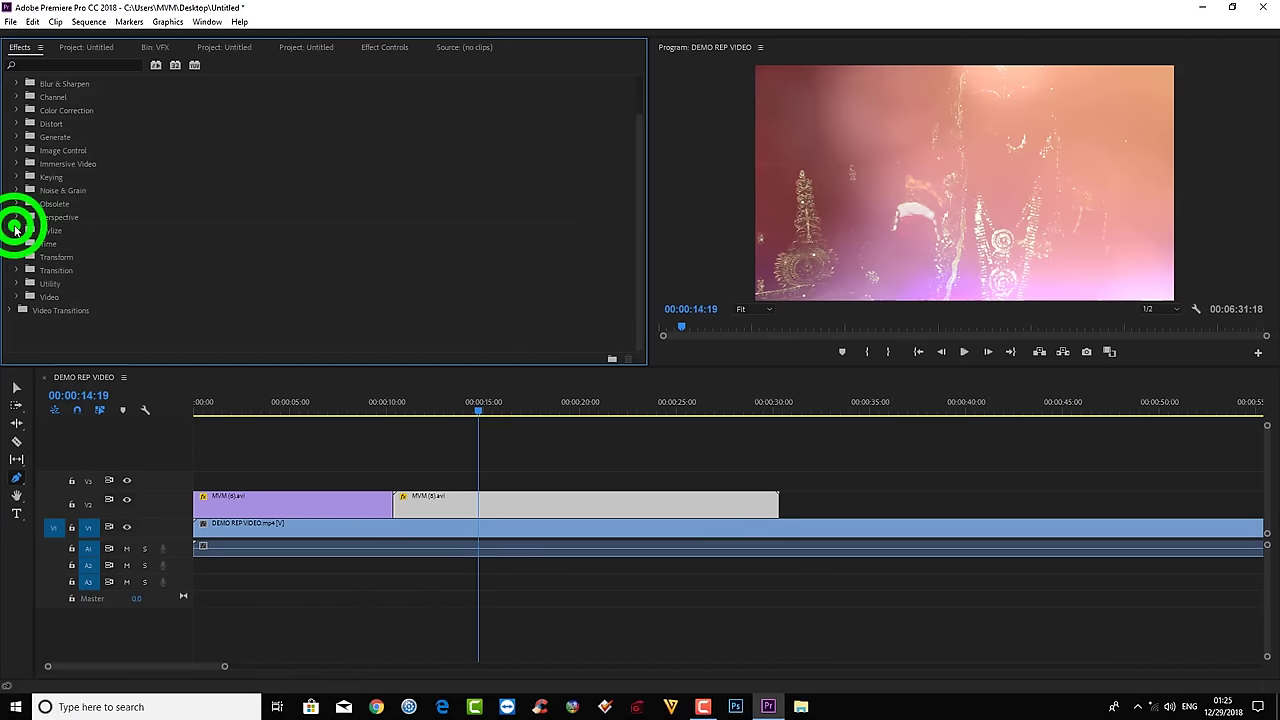
{"action": "left_click", "coordinate": [15, 228]}
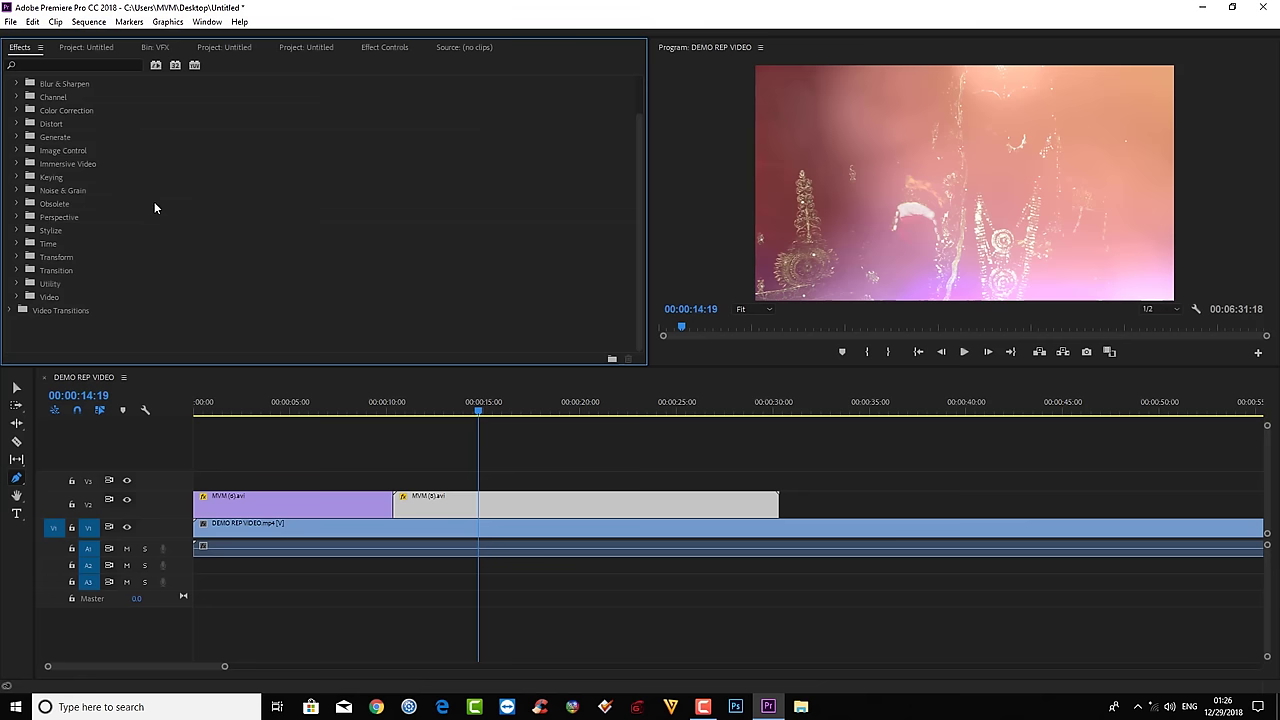
{"action": "scroll", "coordinate": [123, 107], "scroll_direction": "up", "scroll_amount": 3}
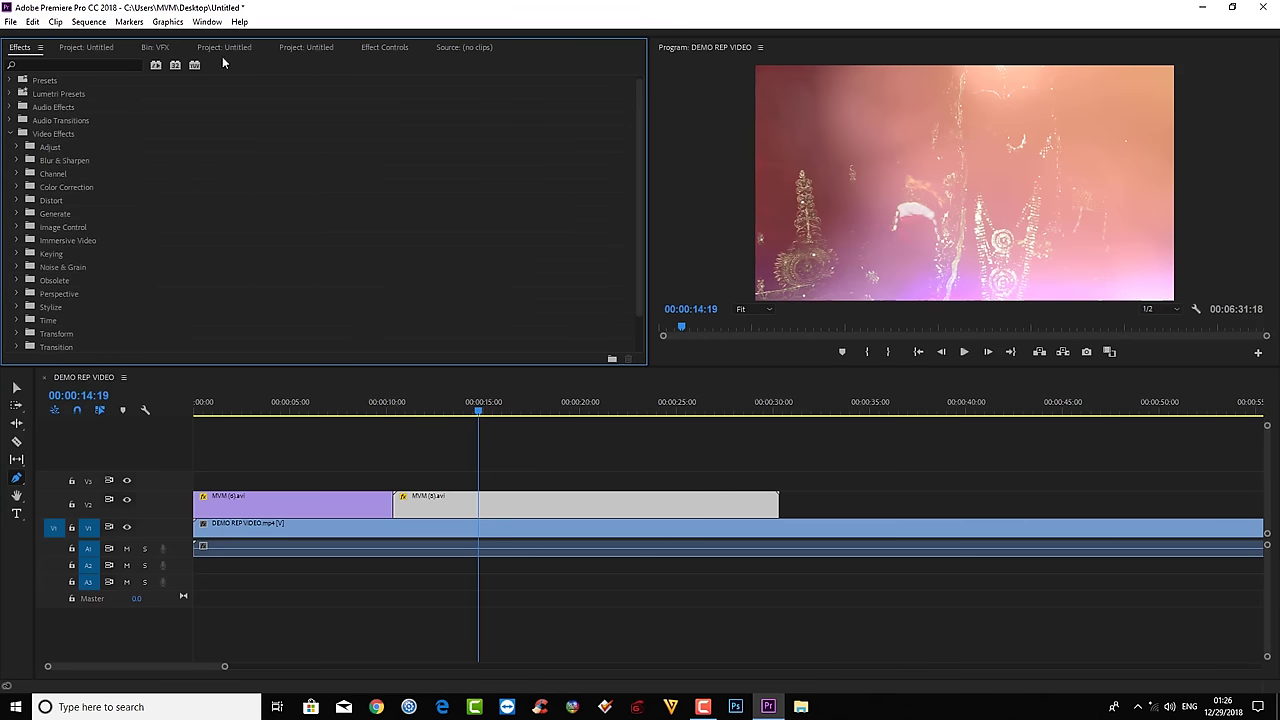
Set the MVM (8).avi light-leak clip's Opacity blend mode to Screen.
{"action": "left_click", "coordinate": [366, 50]}
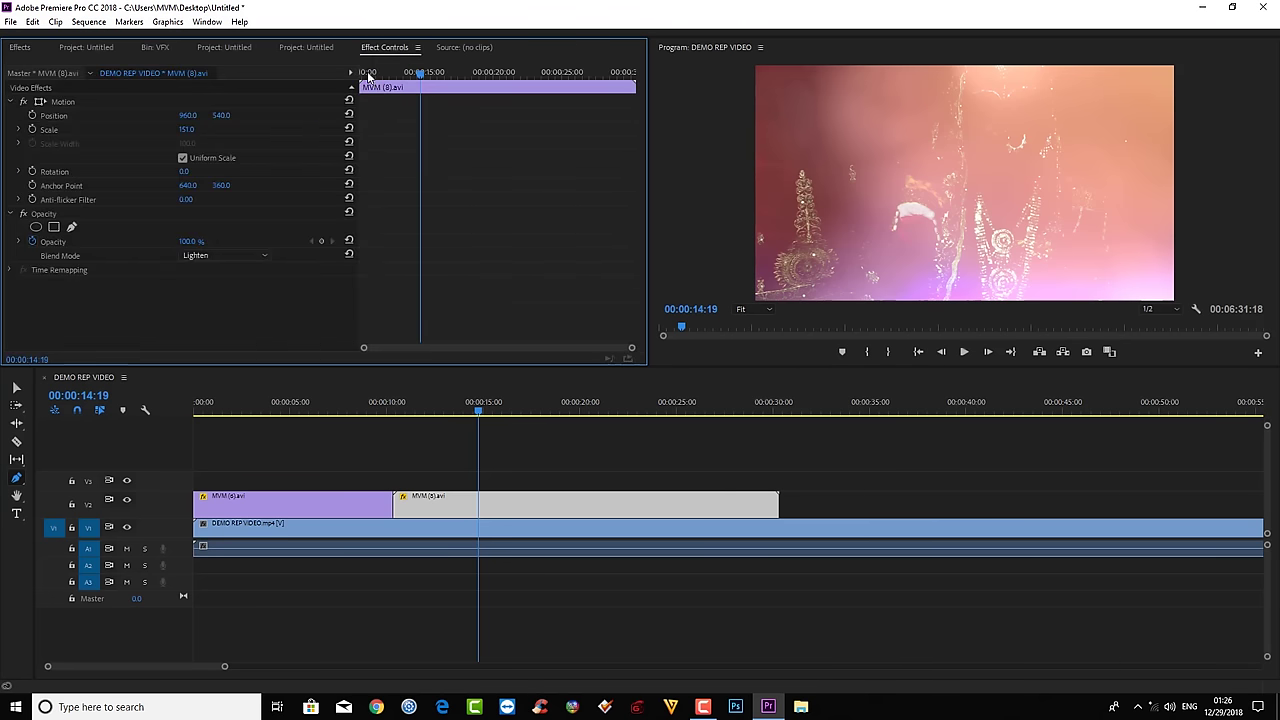
{"action": "left_click", "coordinate": [248, 255]}
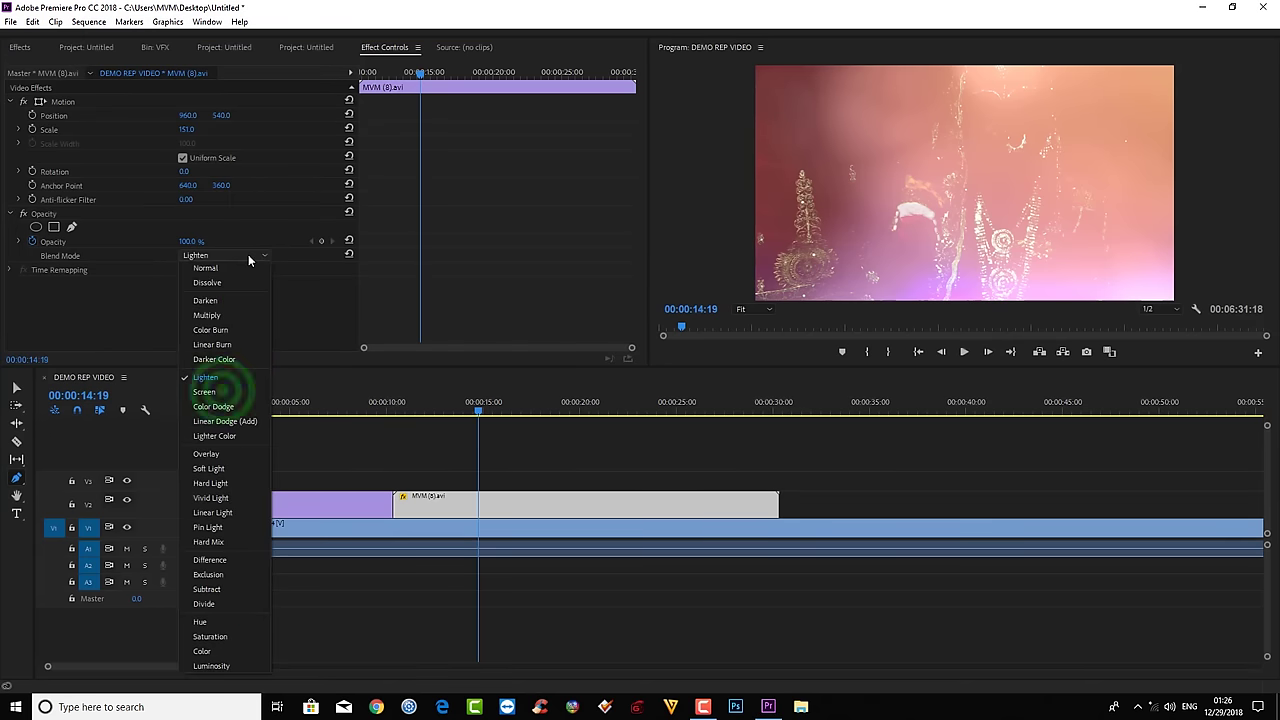
{"action": "left_click", "coordinate": [222, 385]}
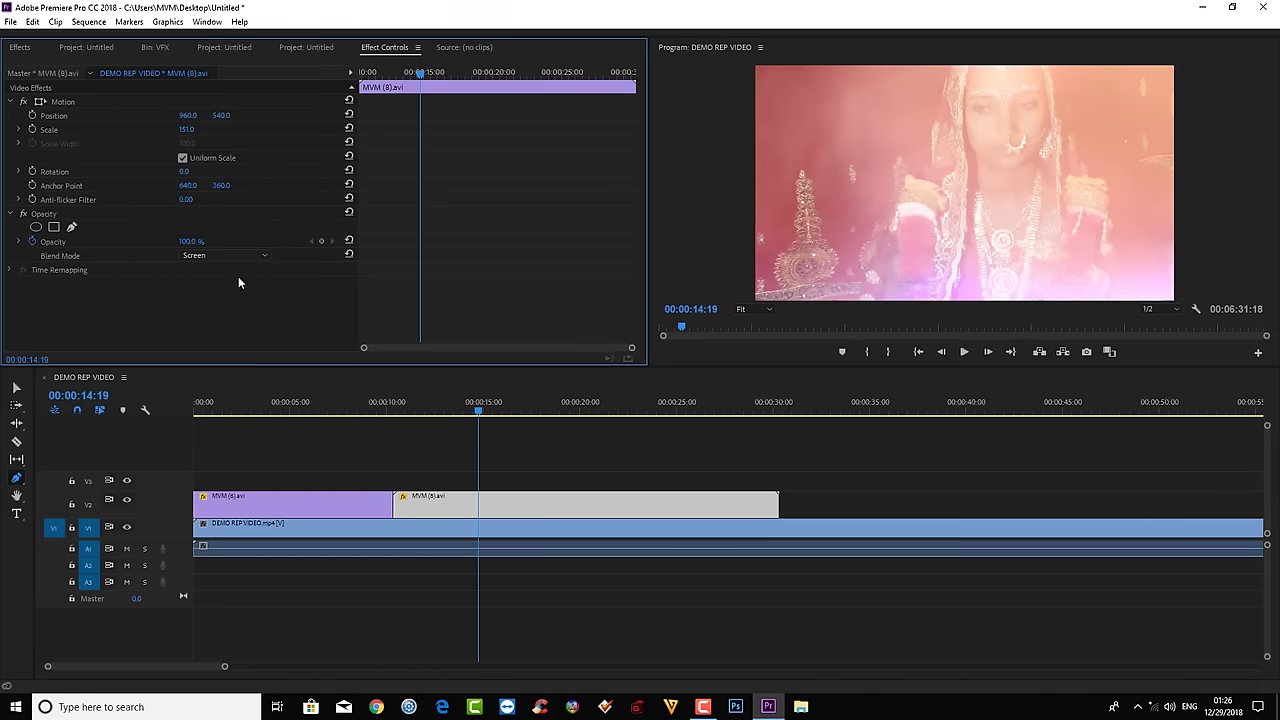
Zoom the timeline out and park the playhead at 00:00:30:11.
{"action": "left_click", "coordinate": [478, 410]}
{"action": "left_click_drag", "start_coordinate": [478, 410], "coordinate": [428, 413]}
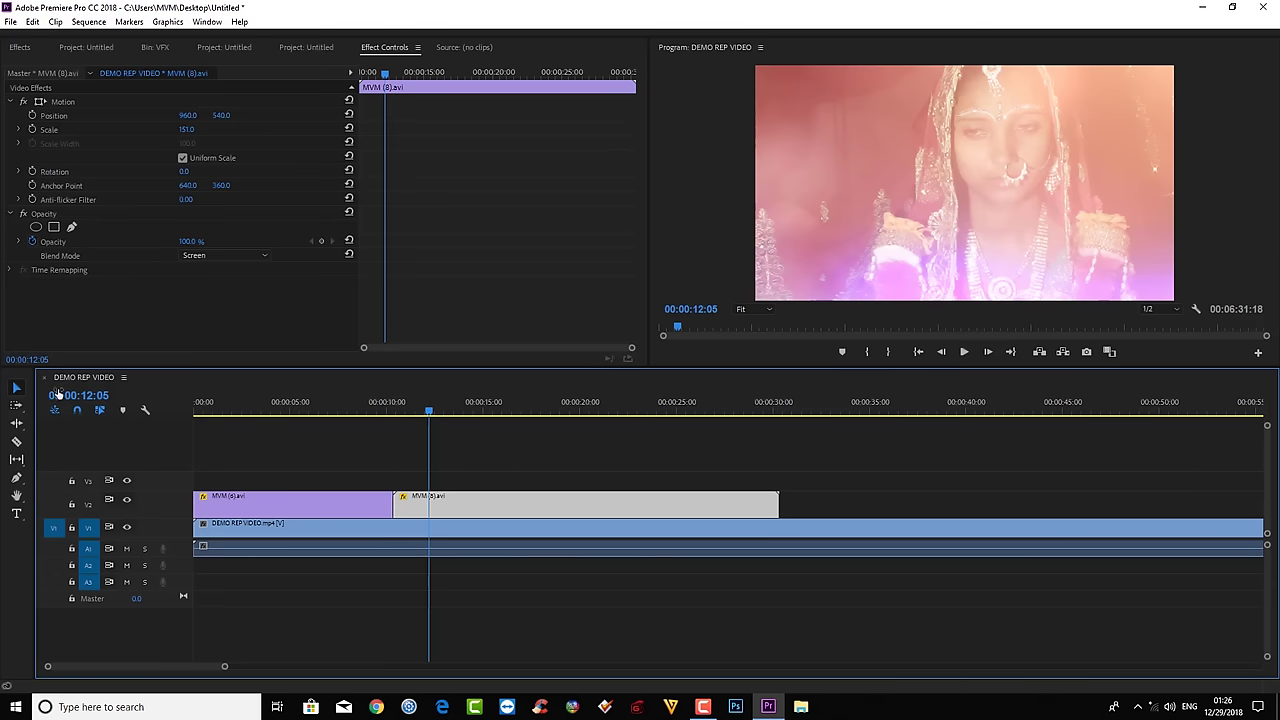
{"action": "left_click", "coordinate": [229, 670]}
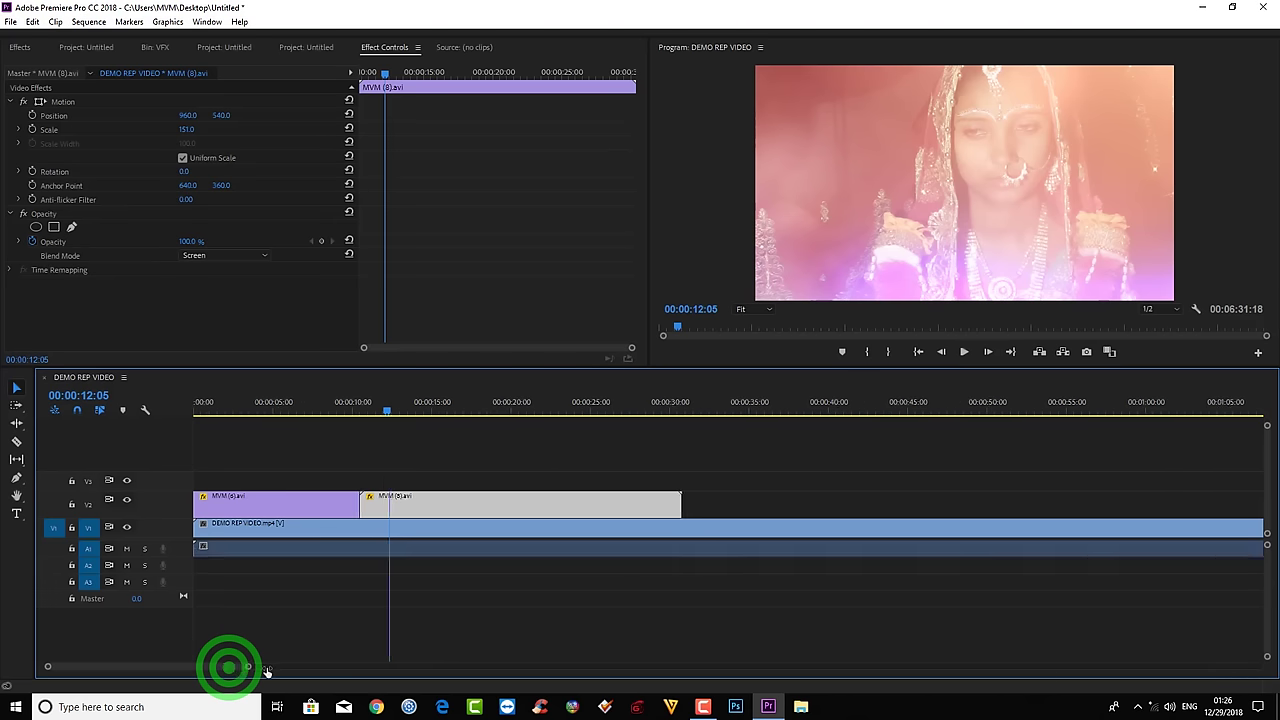
{"action": "left_click_drag", "start_coordinate": [229, 670], "coordinate": [295, 666]}
{"action": "left_click", "coordinate": [340, 408]}
{"action": "mouse_move", "coordinate": [343, 410]}
{"action": "left_mouse_down"}
{"action": "mouse_move", "coordinate": [465, 452]}
{"action": "mouse_move", "coordinate": [552, 463]}
{"action": "left_mouse_up"}
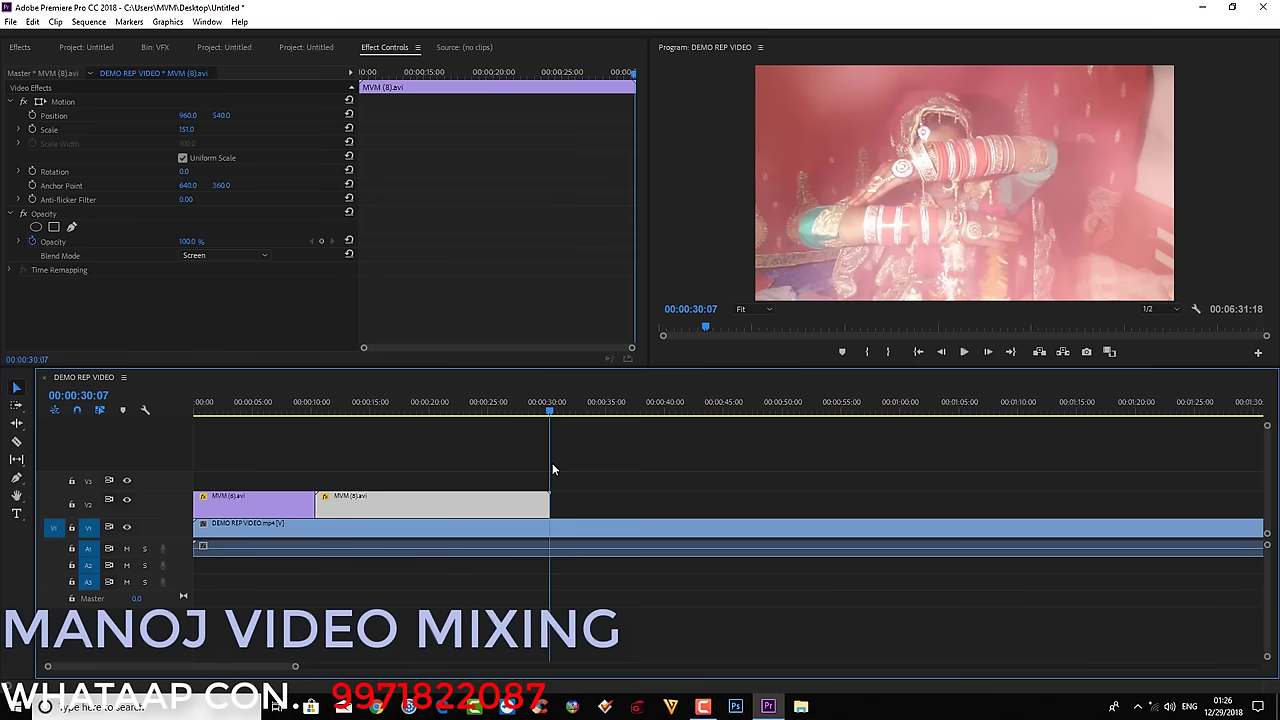
{"action": "left_click", "coordinate": [551, 530]}
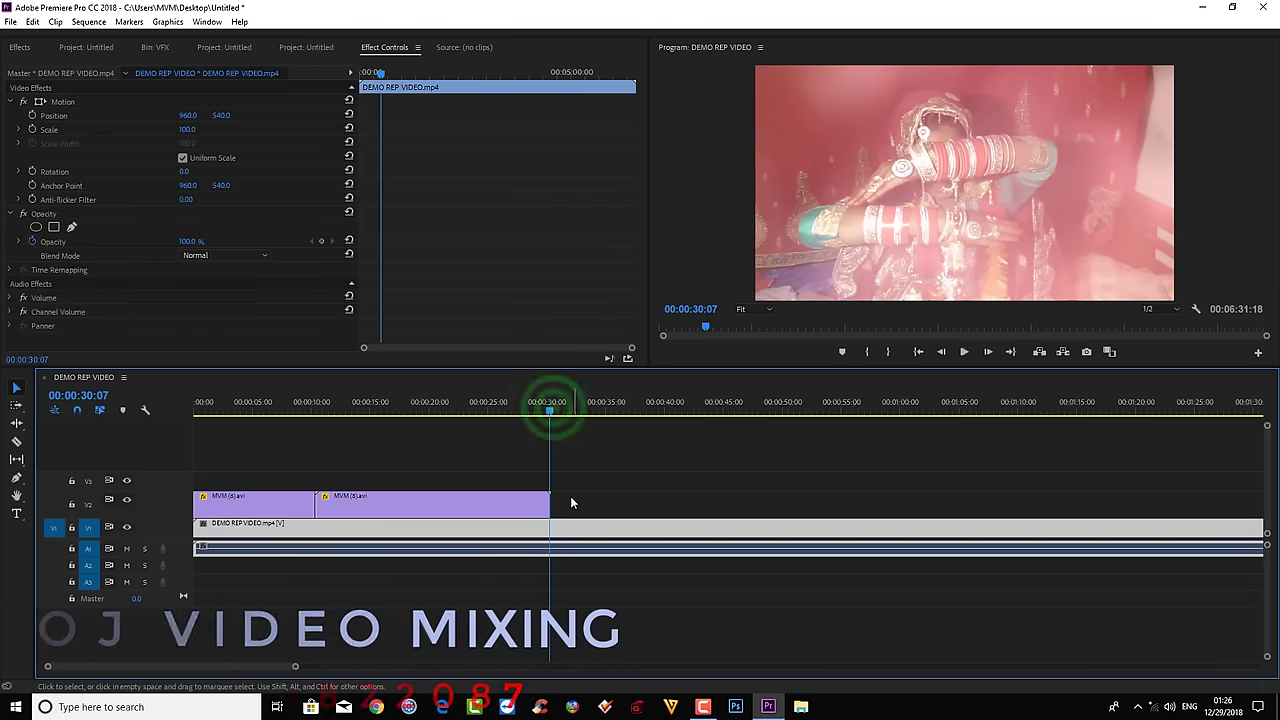
{"action": "left_click", "coordinate": [557, 409]}
{"action": "left_click_drag", "start_coordinate": [560, 411], "coordinate": [551, 411]}
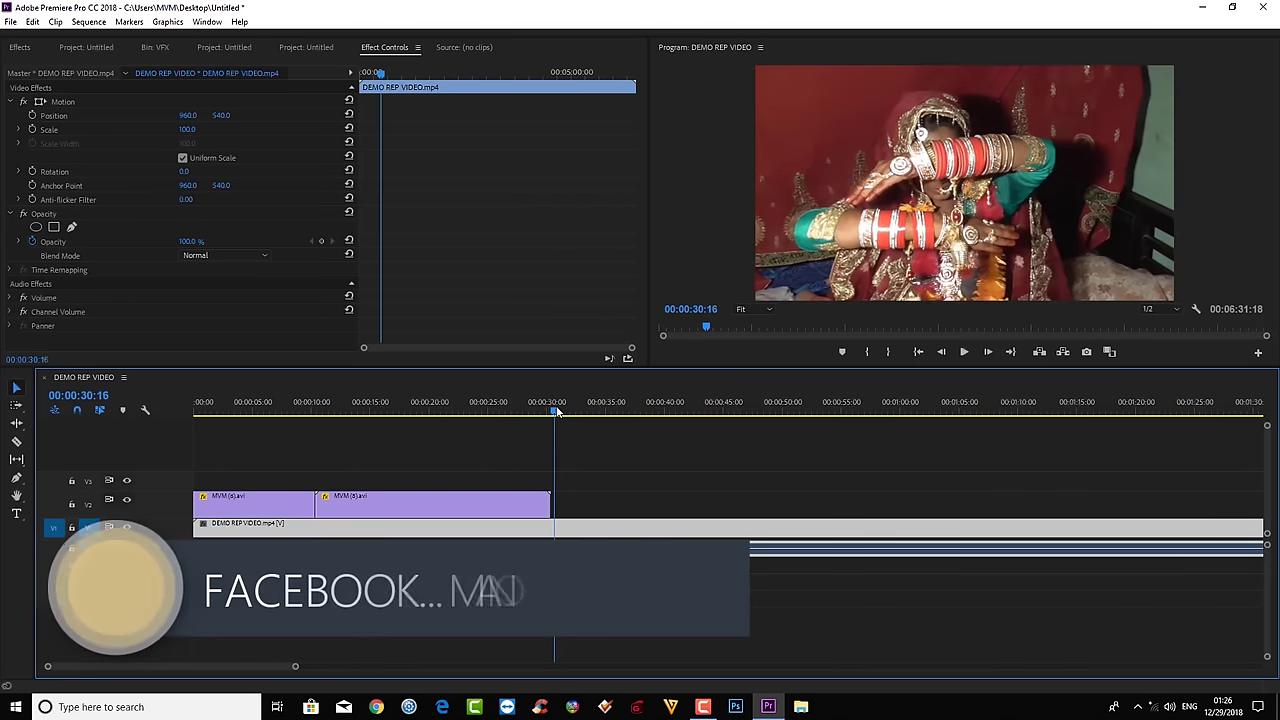
Cut the DEMO REP VIDEO clip on V1 at two points with the Razor tool.
{"action": "left_click", "coordinate": [17, 443]}
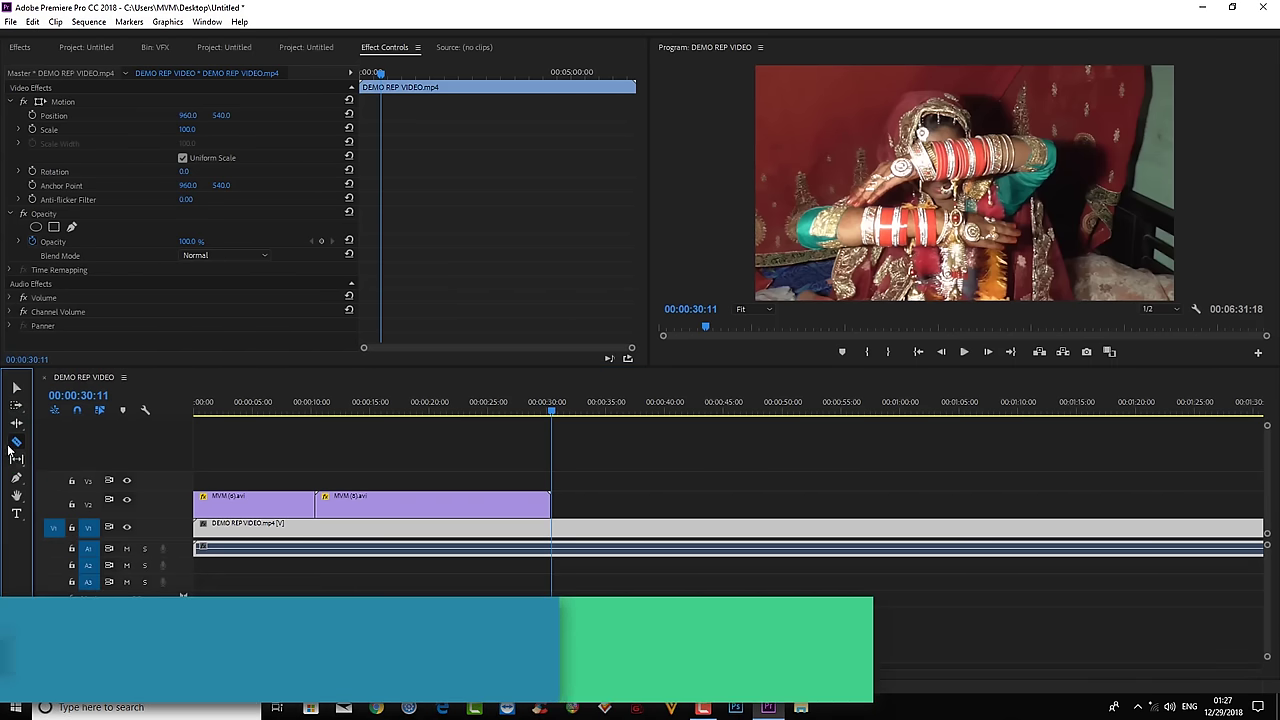
{"action": "left_click", "coordinate": [550, 523]}
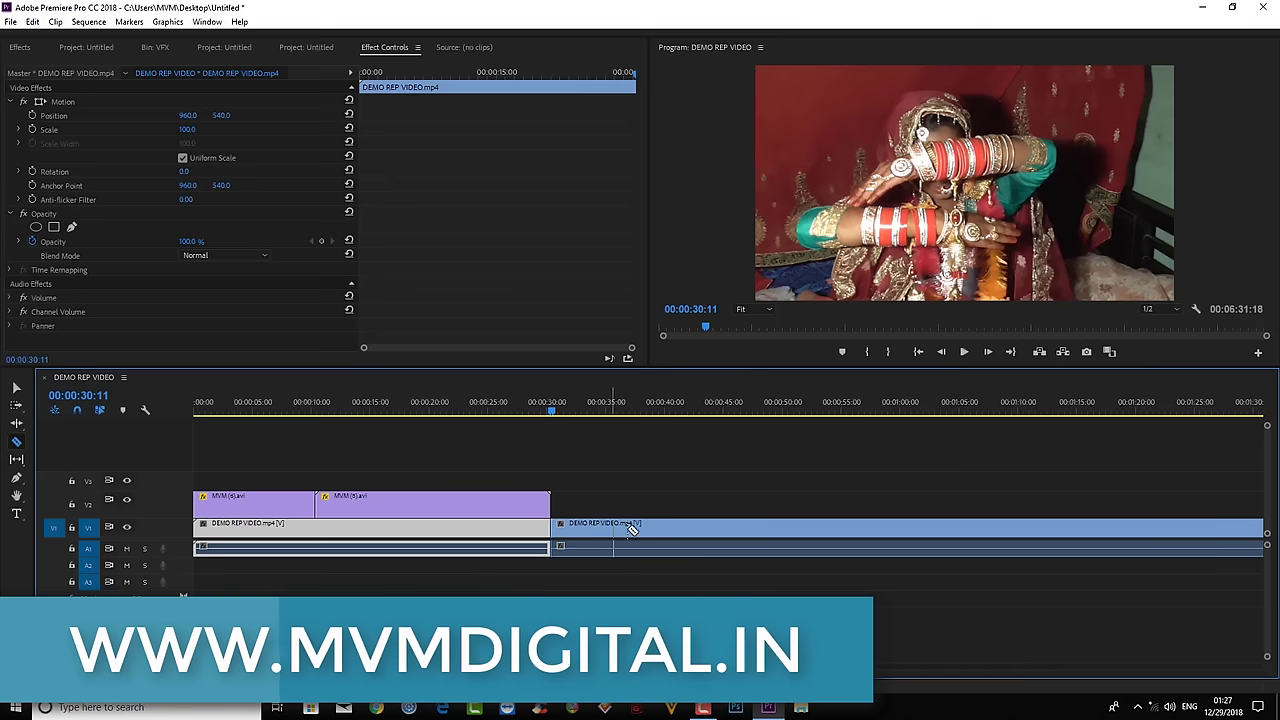
{"action": "left_click", "coordinate": [680, 523]}
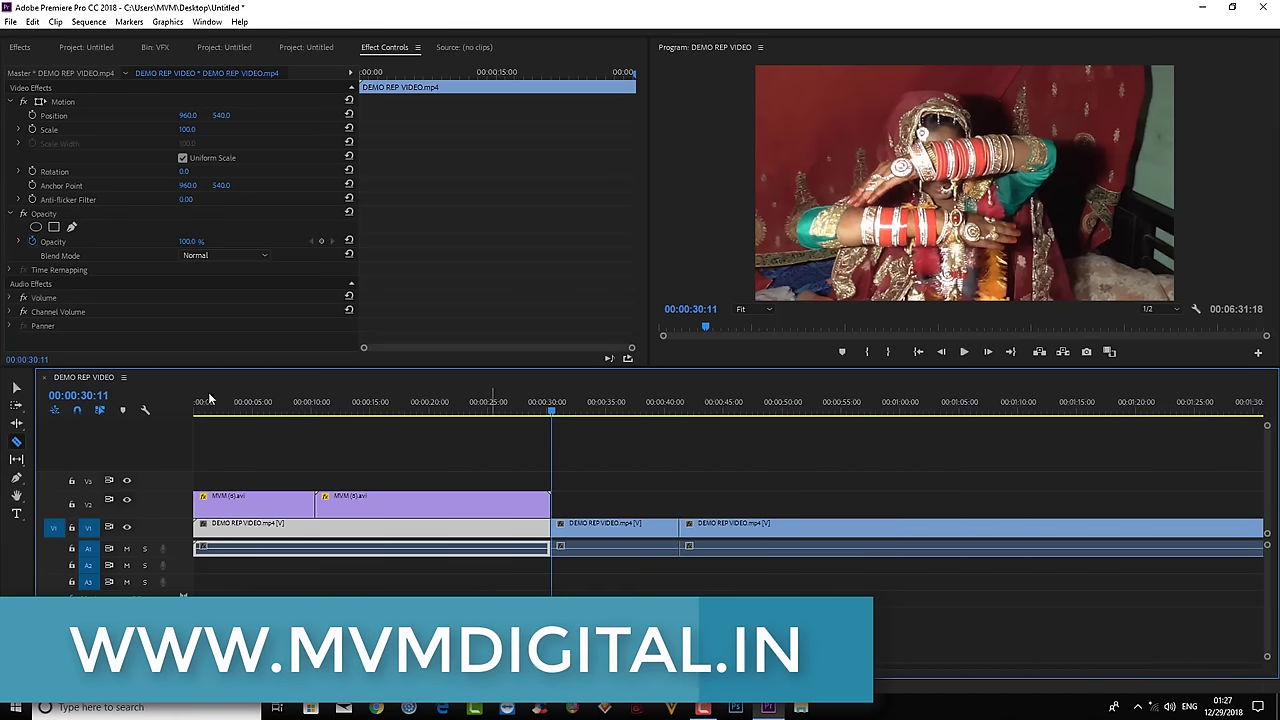
Copy the short middle piece and turn off V1 track targeting.
{"action": "key", "text": "v"}
{"action": "left_click", "coordinate": [604, 523]}
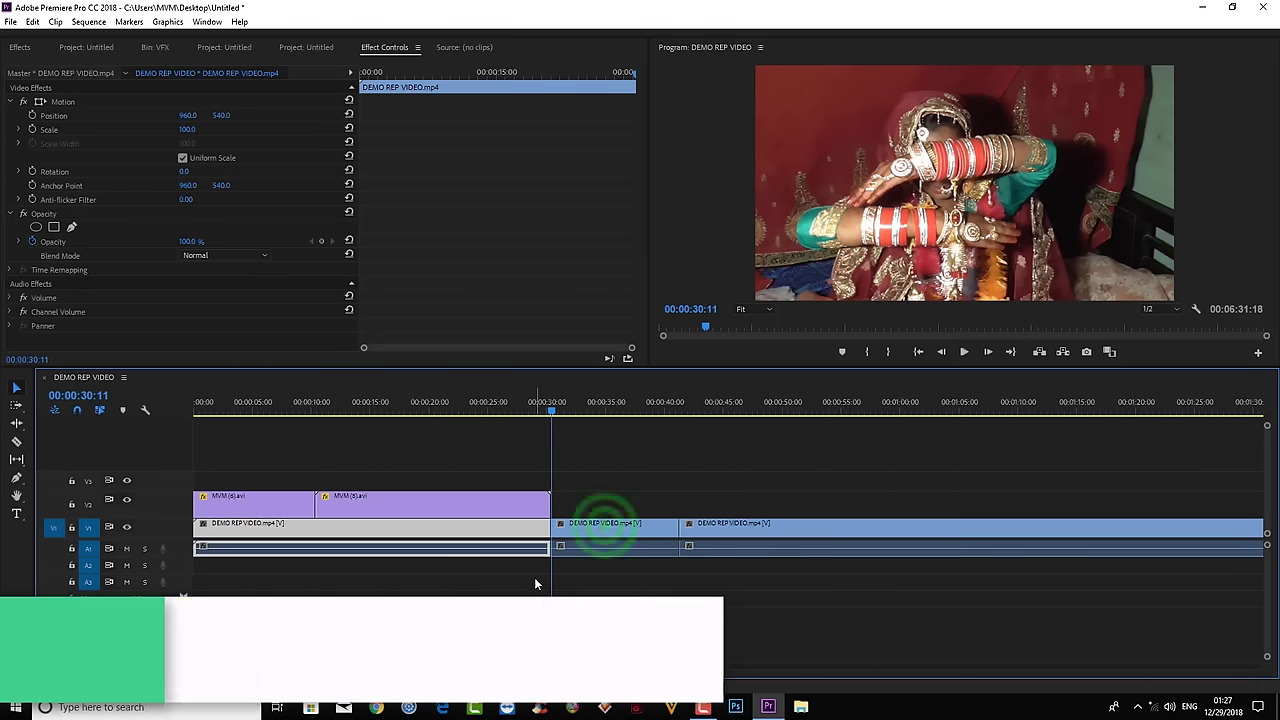
{"action": "left_click", "coordinate": [604, 523]}
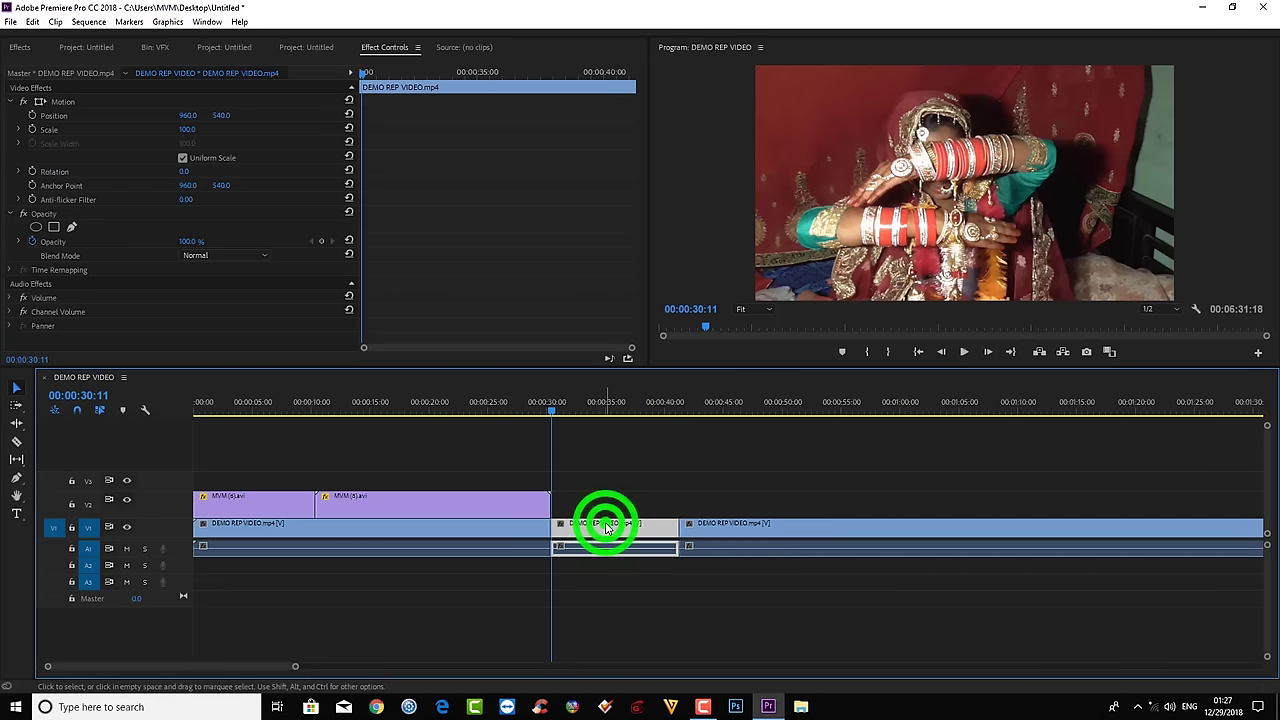
{"action": "mouse_move", "coordinate": [606, 519]}
{"action": "left_mouse_down"}
{"action": "mouse_move", "coordinate": [601, 505]}
{"action": "mouse_move", "coordinate": [594, 523]}
{"action": "left_mouse_up"}
{"action": "right_click", "coordinate": [596, 533]}
{"action": "left_click", "coordinate": [629, 54]}
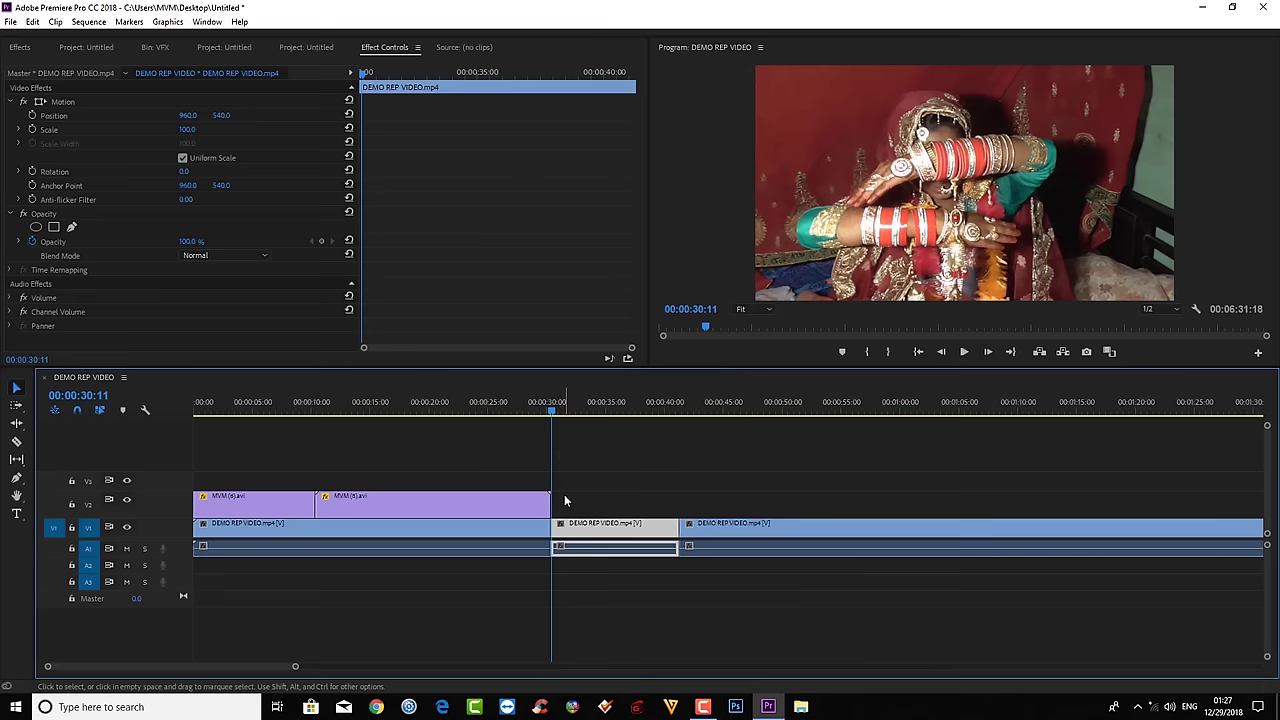
{"action": "left_click", "coordinate": [89, 527]}
{"action": "left_click", "coordinate": [89, 527]}
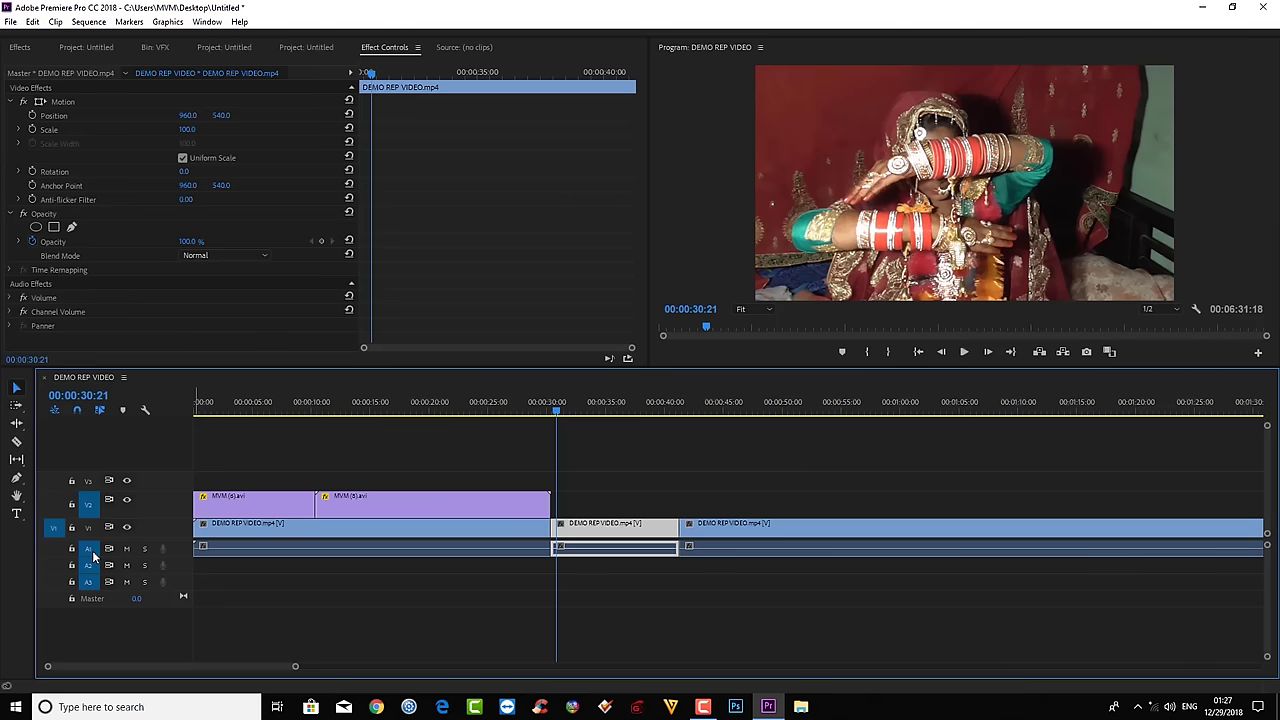
Untarget the audio tracks and paste the copied piece onto V2 at its start point.
{"action": "left_click", "coordinate": [93, 550]}
{"action": "left_click", "coordinate": [82, 576]}
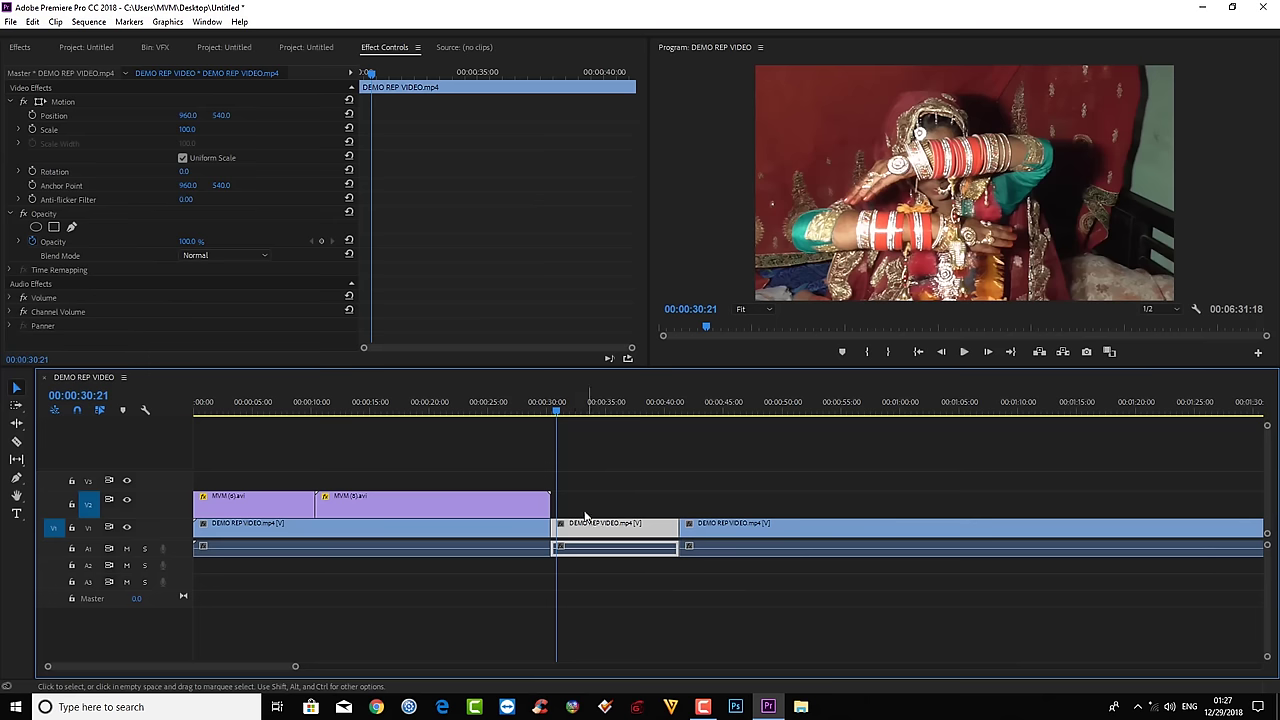
{"action": "left_click", "coordinate": [551, 410]}
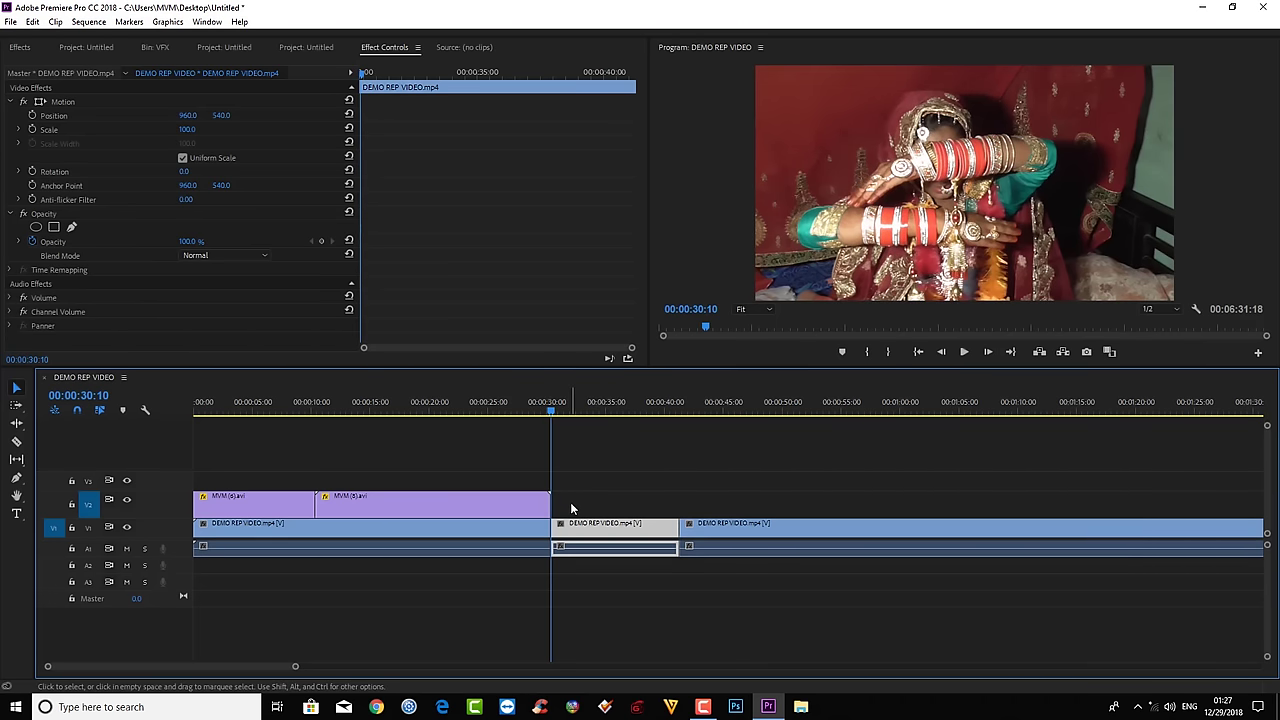
{"action": "key", "text": "ctrl+v"}
{"action": "left_click", "coordinate": [575, 401]}
{"action": "left_click", "coordinate": [585, 500]}
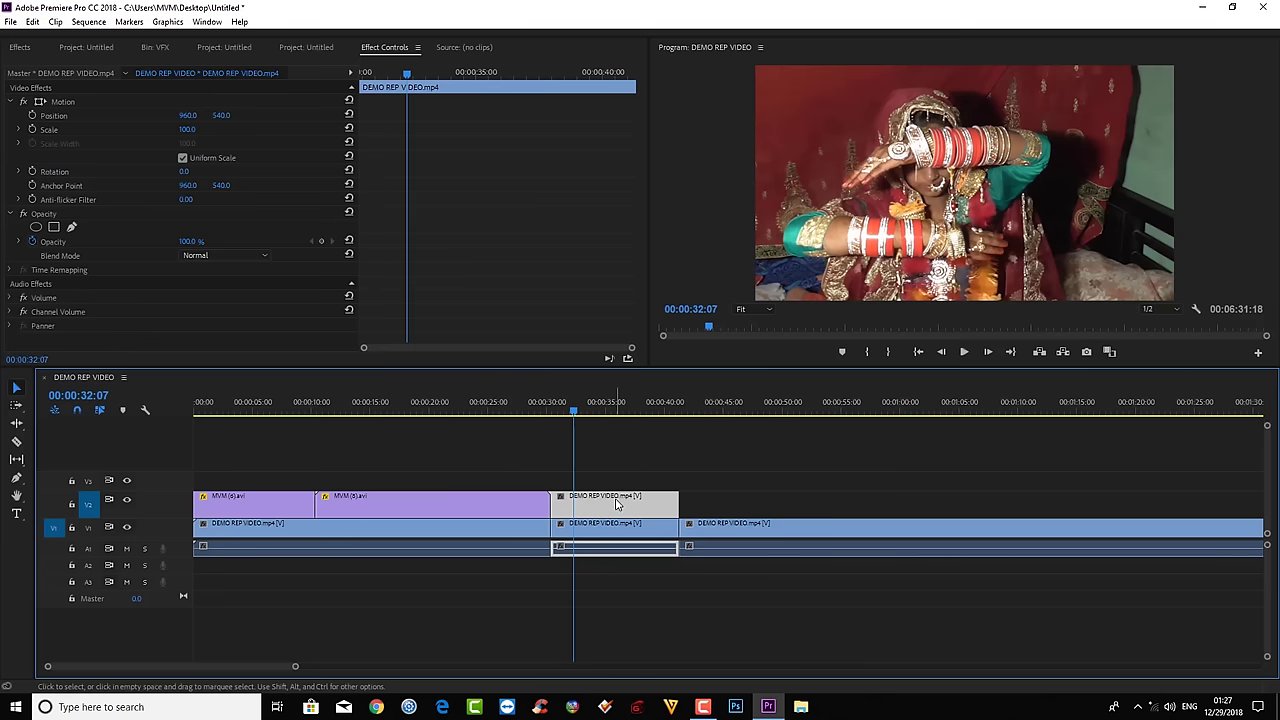
{"action": "left_click", "coordinate": [588, 493]}
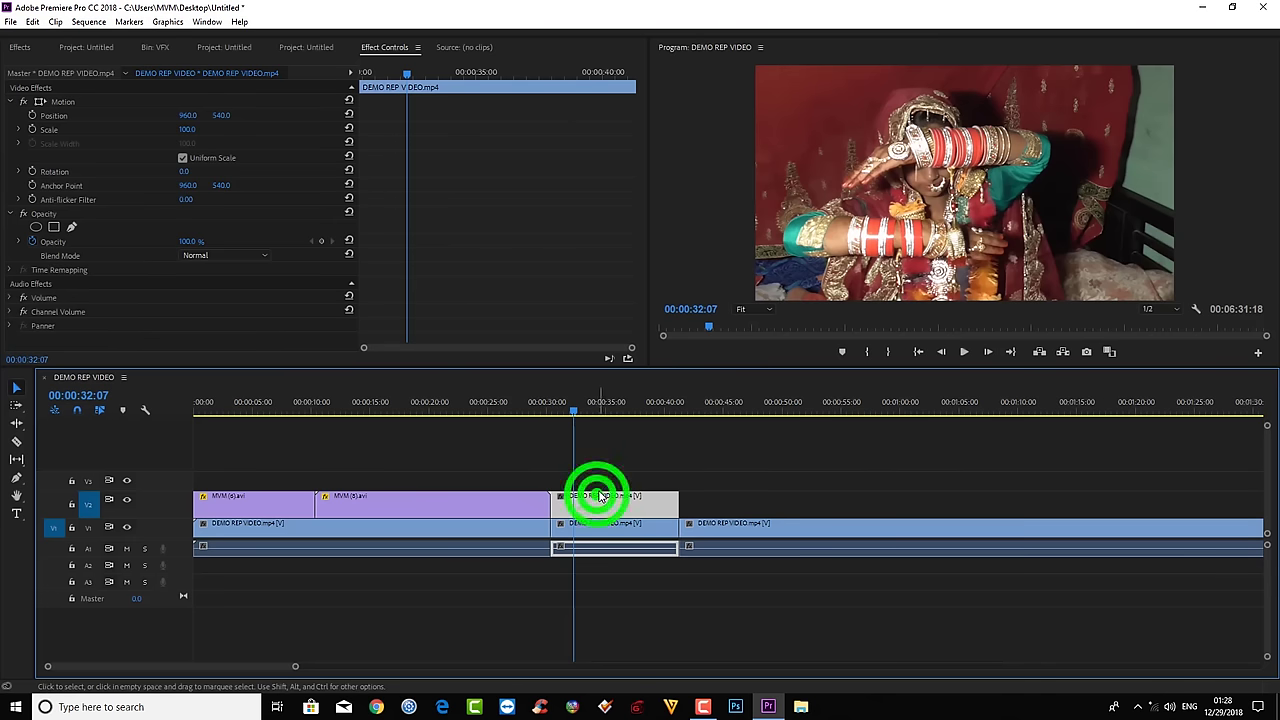
{"action": "left_click", "coordinate": [588, 493]}
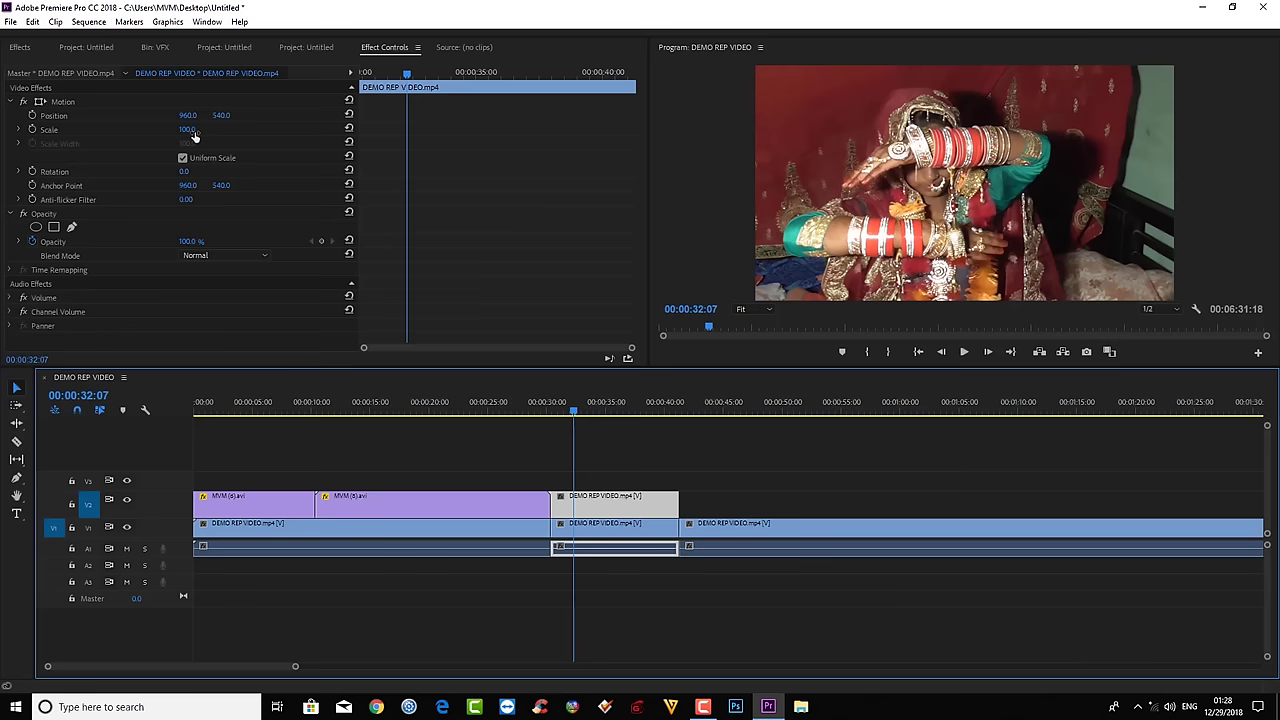
Shrink the V2 overlay copy's Scale to 65, then down to about 43.
{"action": "left_click_drag", "start_coordinate": [407, 76], "coordinate": [364, 78]}
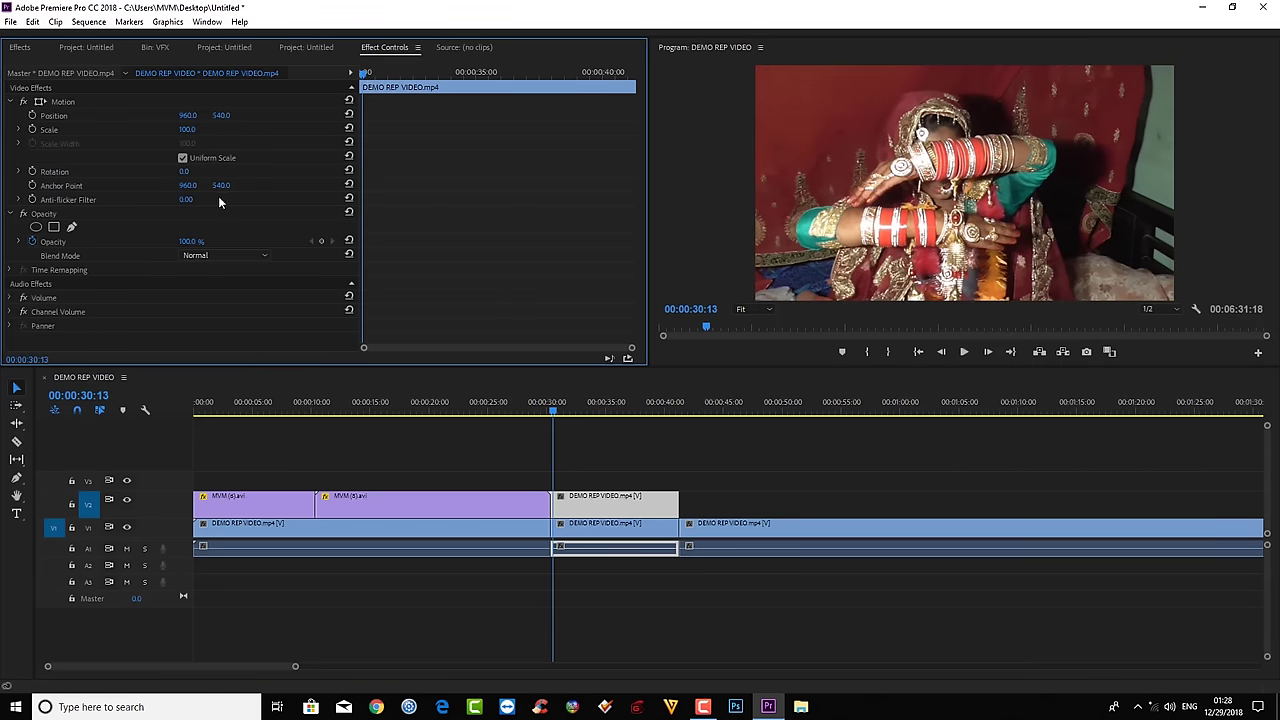
{"action": "left_click", "coordinate": [187, 129]}
{"action": "type", "text": "65"}
{"action": "key", "text": "Return"}
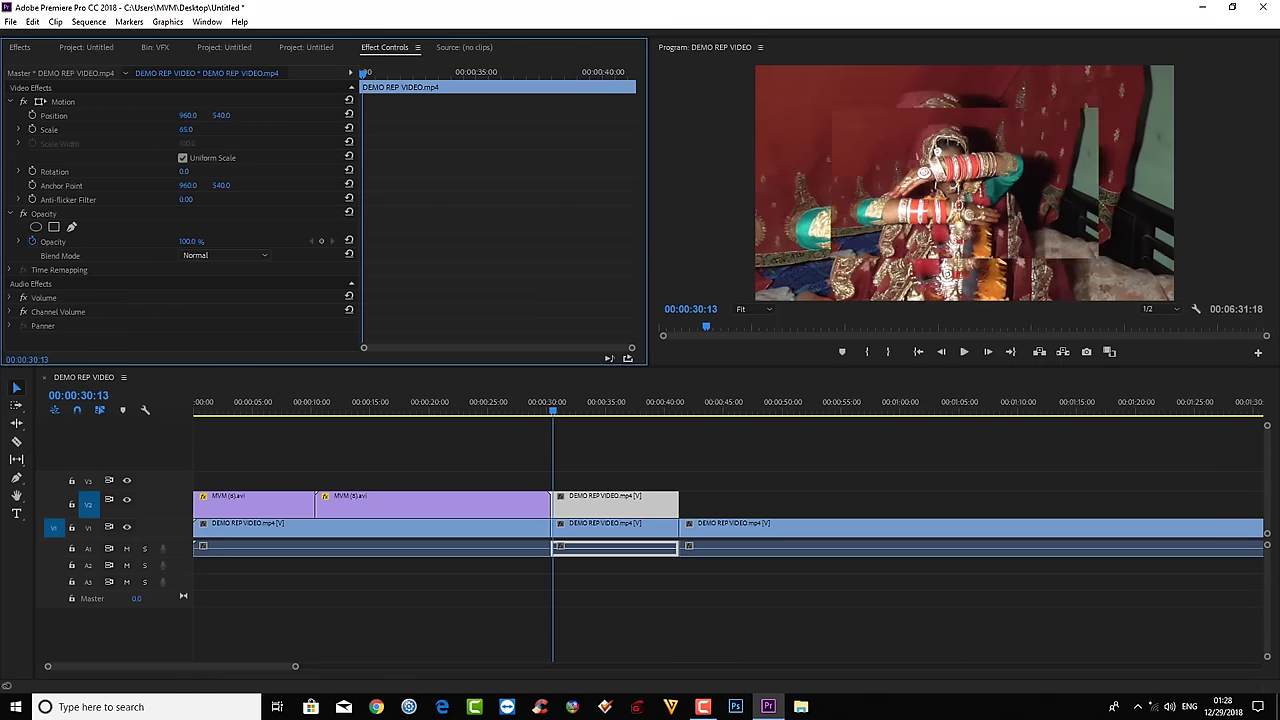
{"action": "left_click_drag", "start_coordinate": [187, 129], "coordinate": [165, 129]}
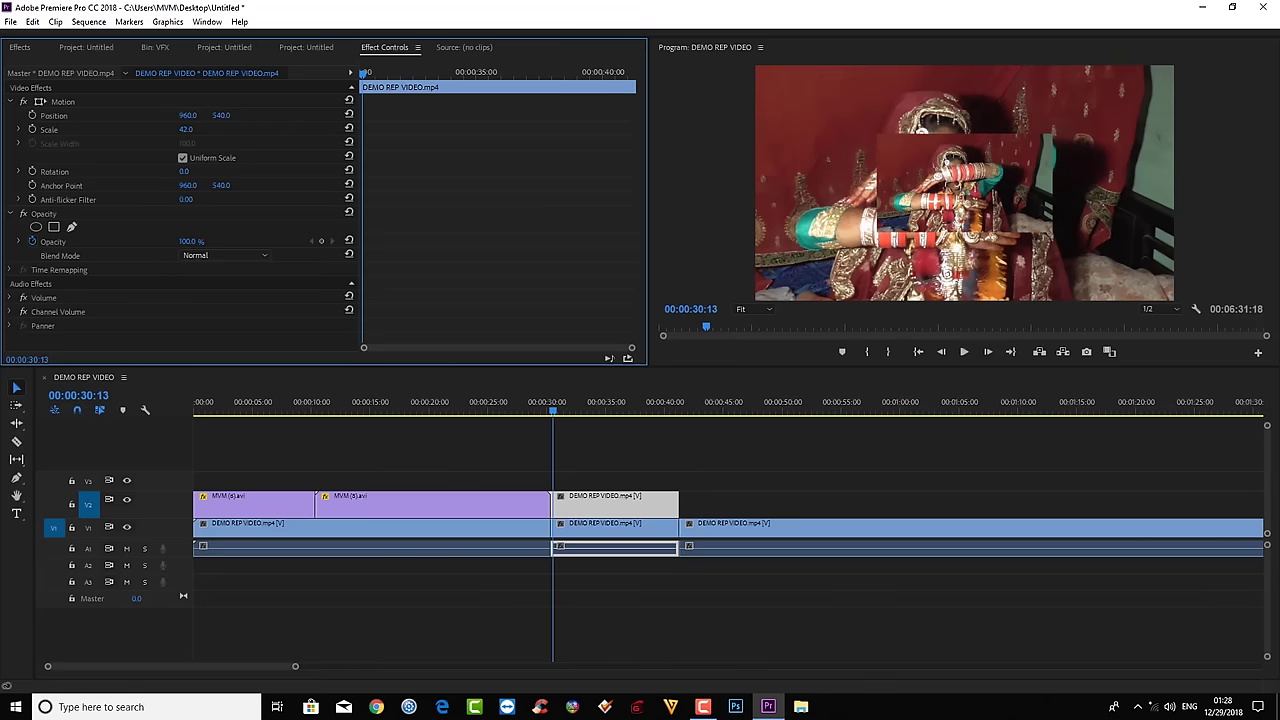
Add a rectangle opacity mask to the overlay and save the project.
{"action": "left_click", "coordinate": [53, 227]}
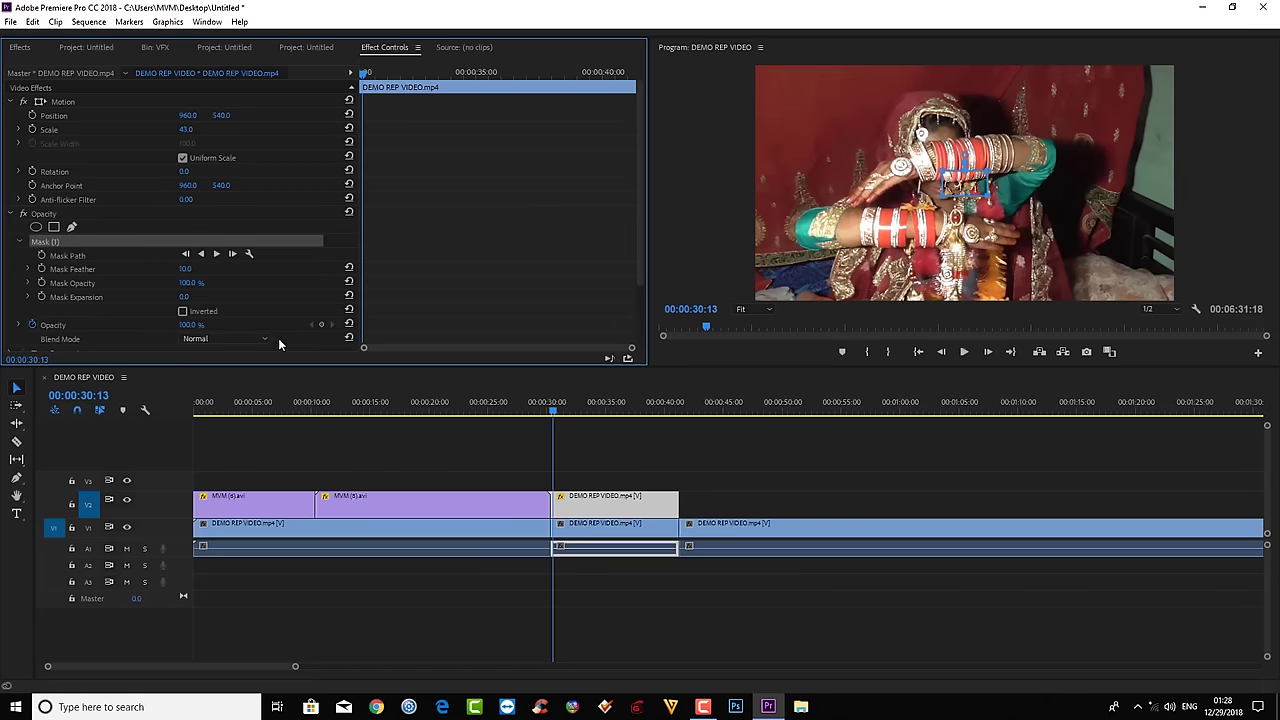
{"action": "left_click", "coordinate": [54, 115]}
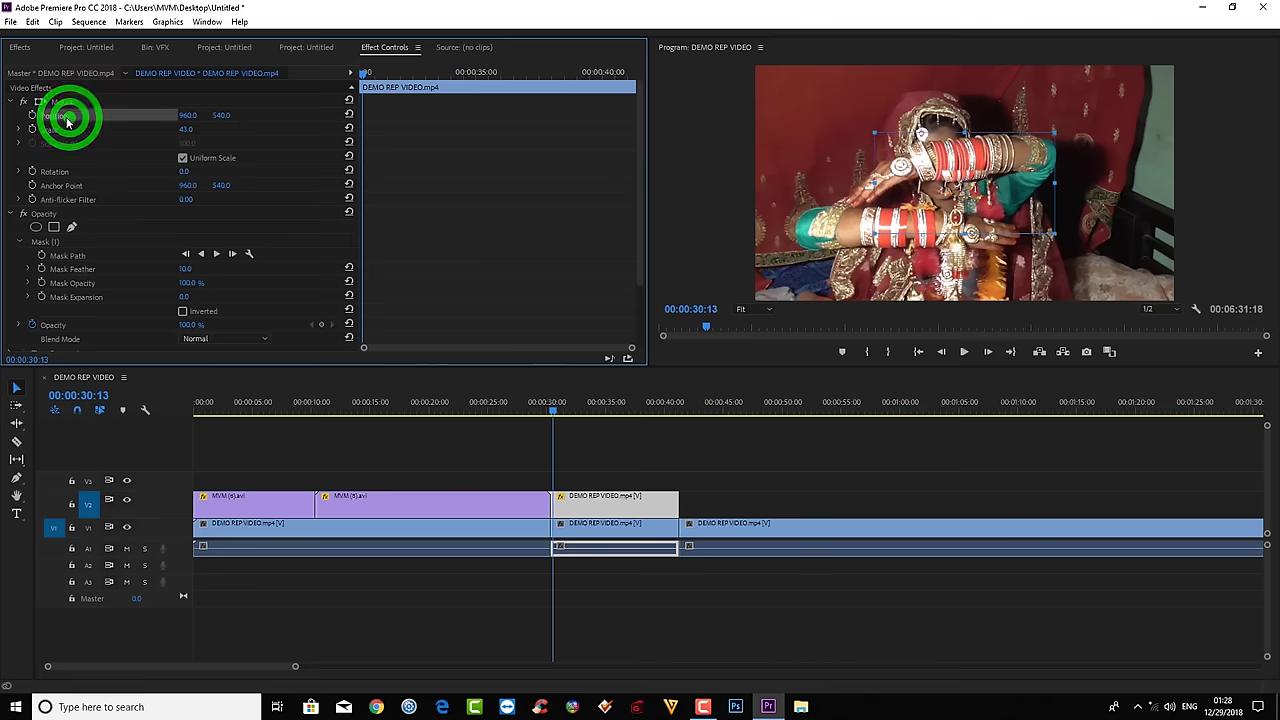
{"action": "left_click", "coordinate": [929, 191]}
{"action": "key", "text": "ctrl+s"}
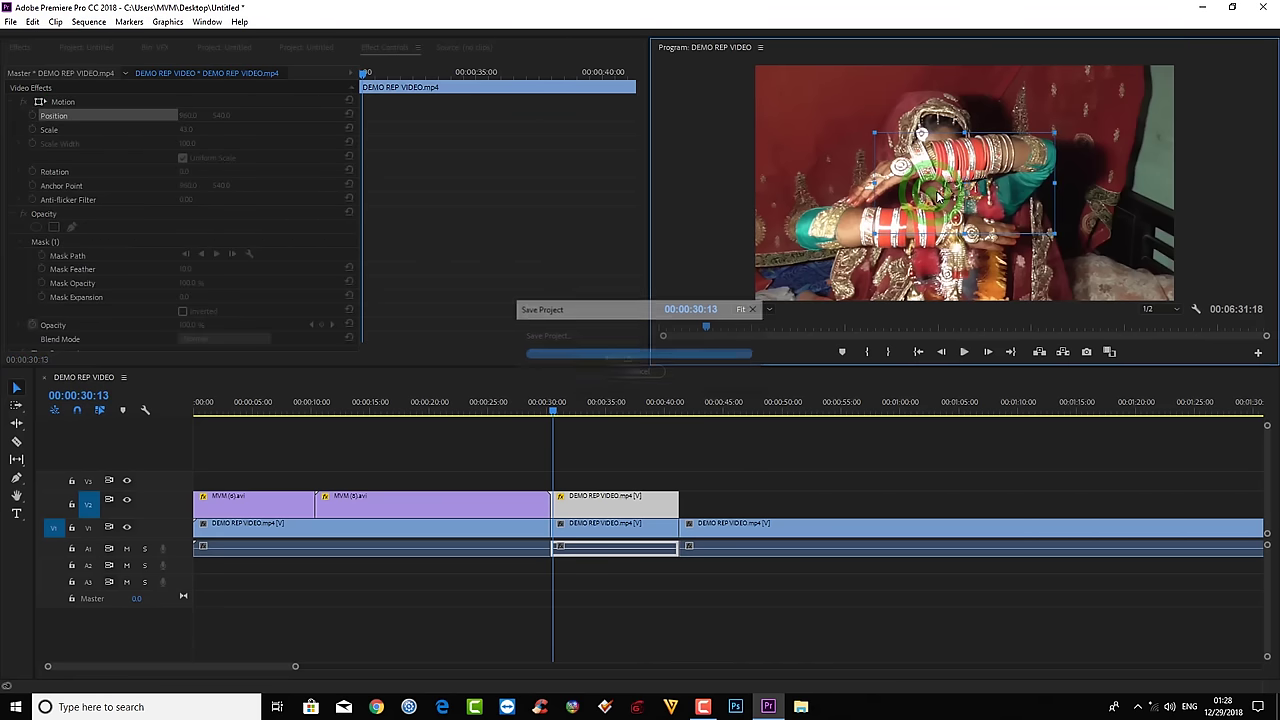
{"action": "left_click", "coordinate": [876, 192]}
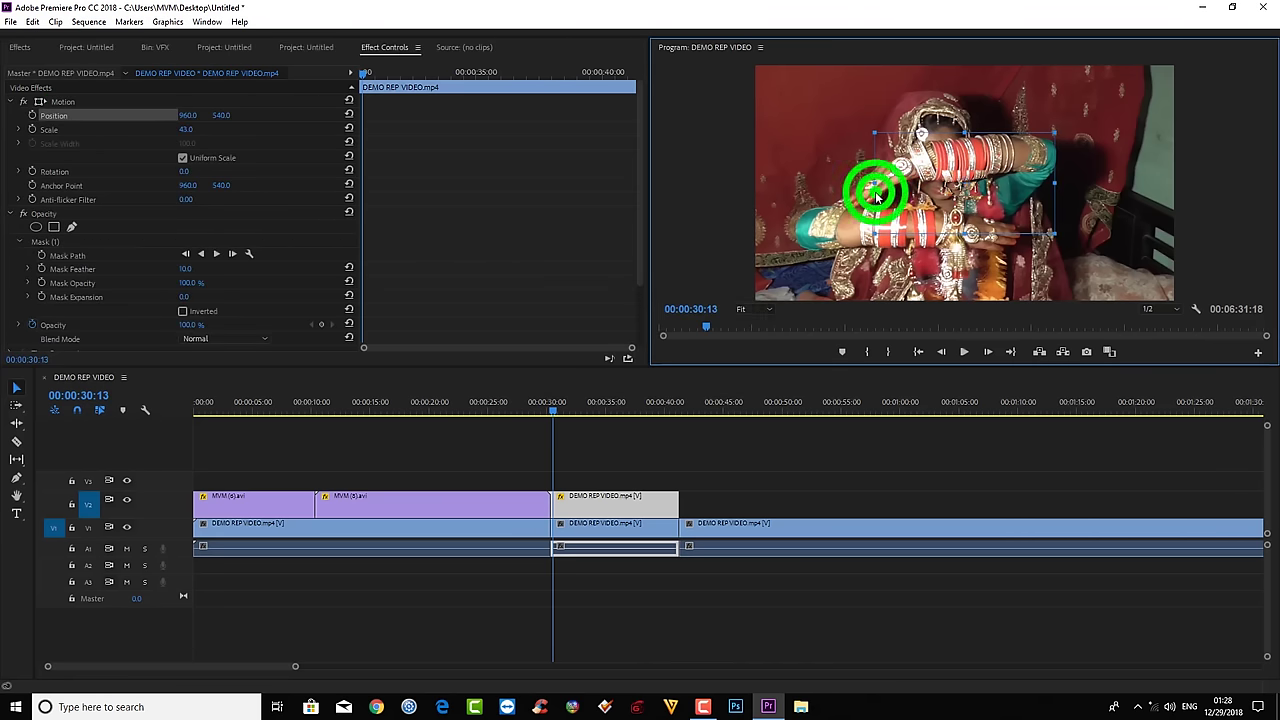
{"action": "left_click", "coordinate": [72, 127]}
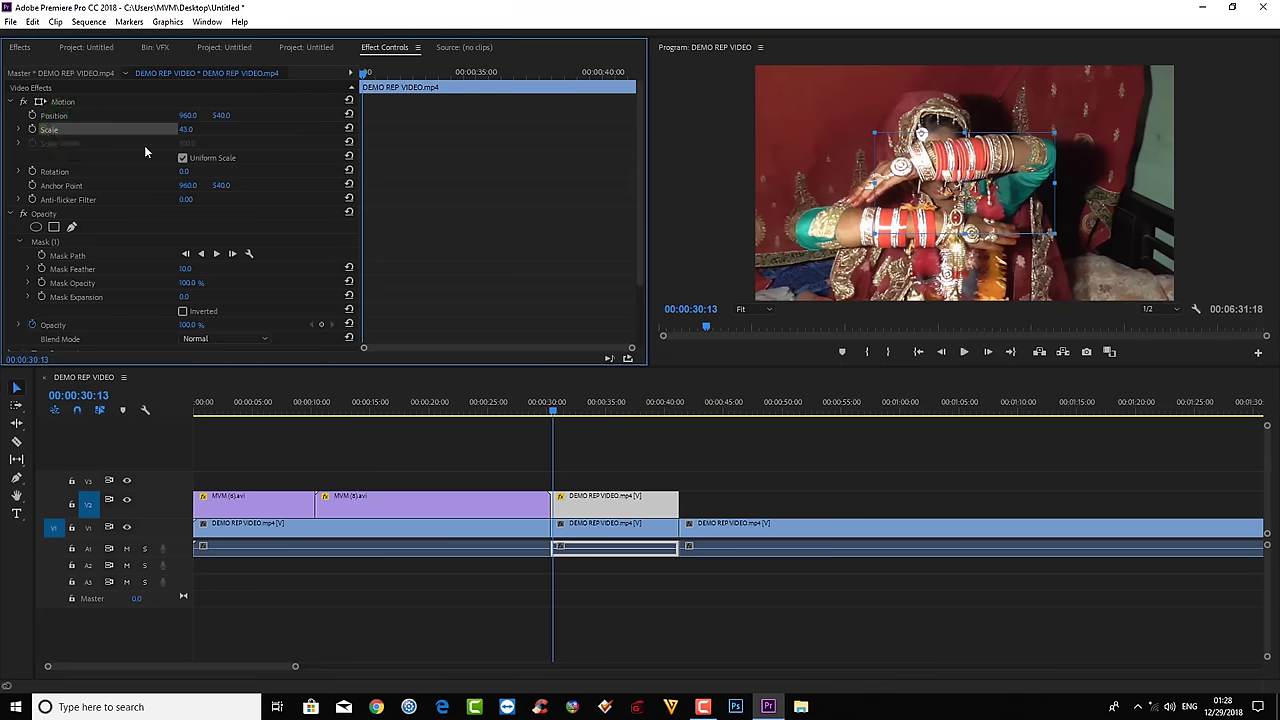
Enable Scale keyframing on the V2 overlay with a 43 scale keyframe.
{"action": "left_click", "coordinate": [31, 129]}
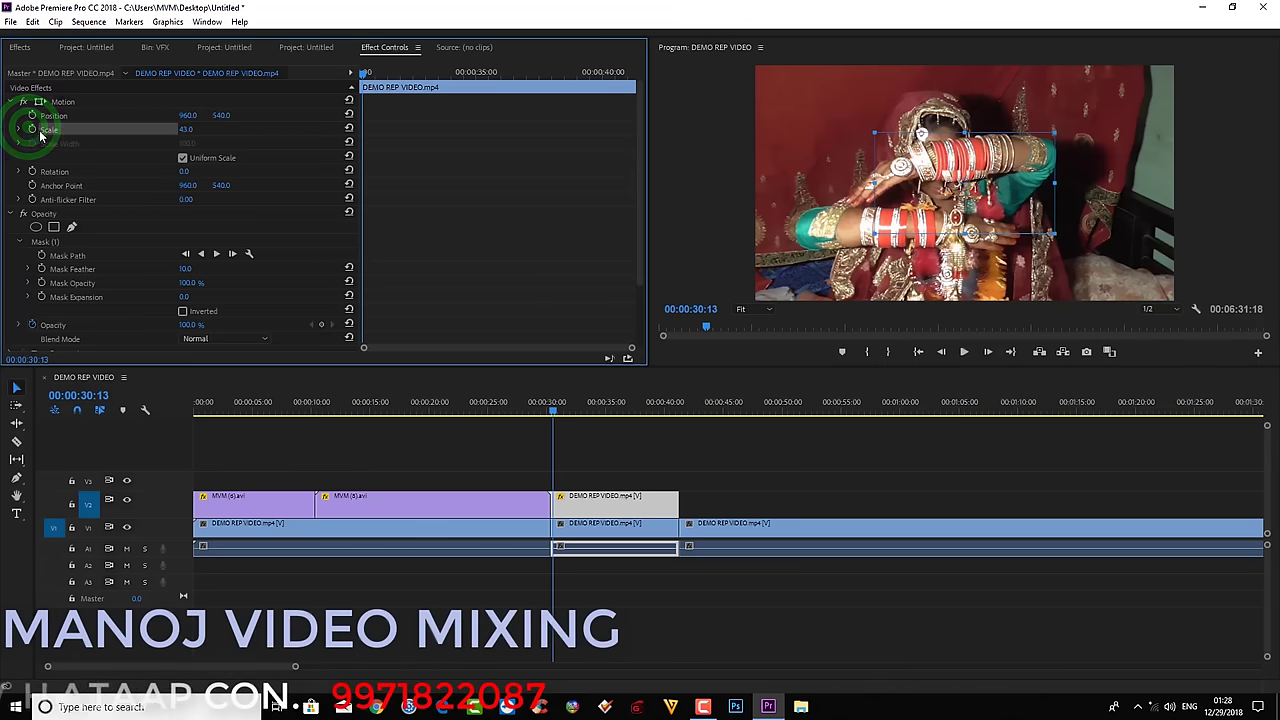
{"action": "left_click_drag", "start_coordinate": [366, 72], "coordinate": [466, 73]}
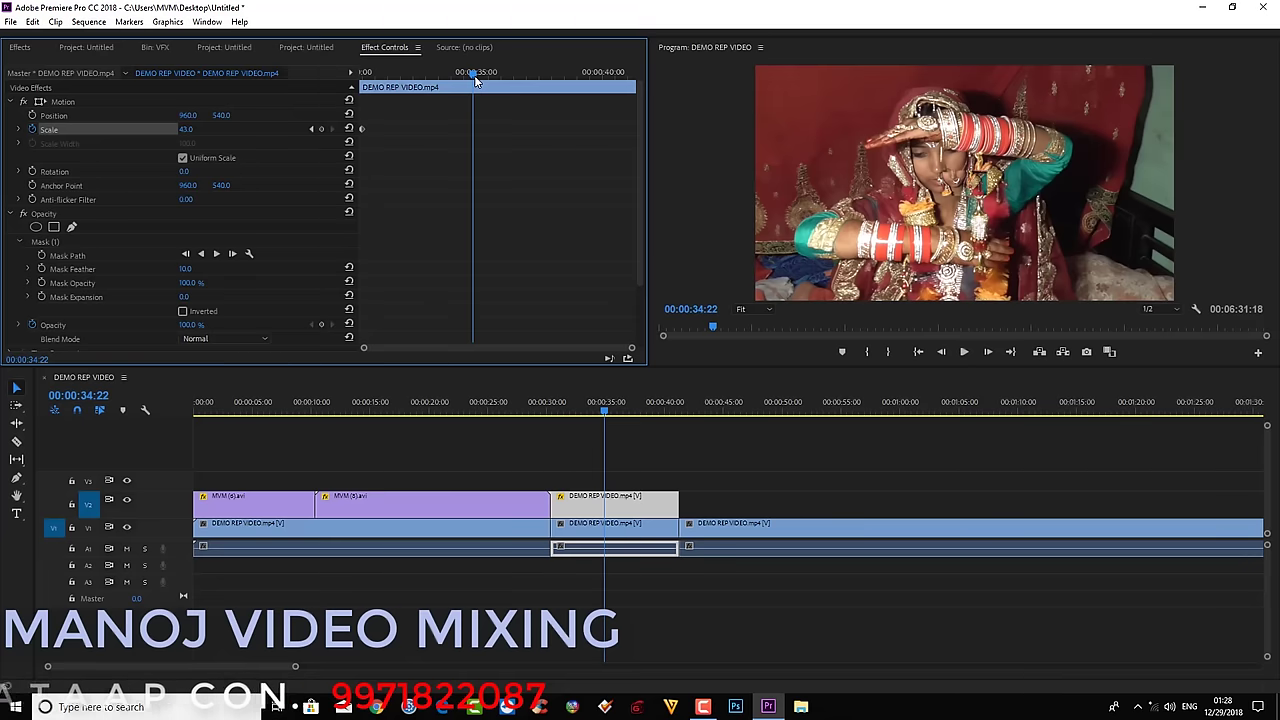
{"action": "left_click", "coordinate": [596, 503]}
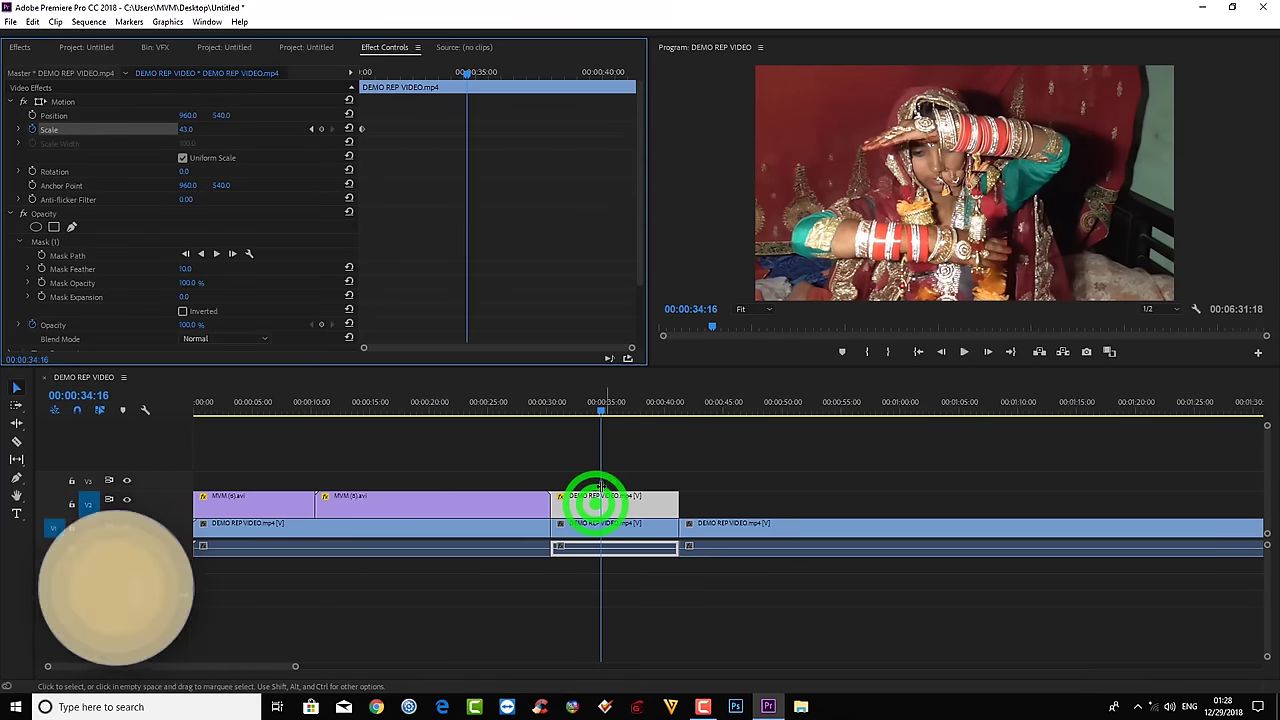
{"action": "left_click", "coordinate": [928, 213]}
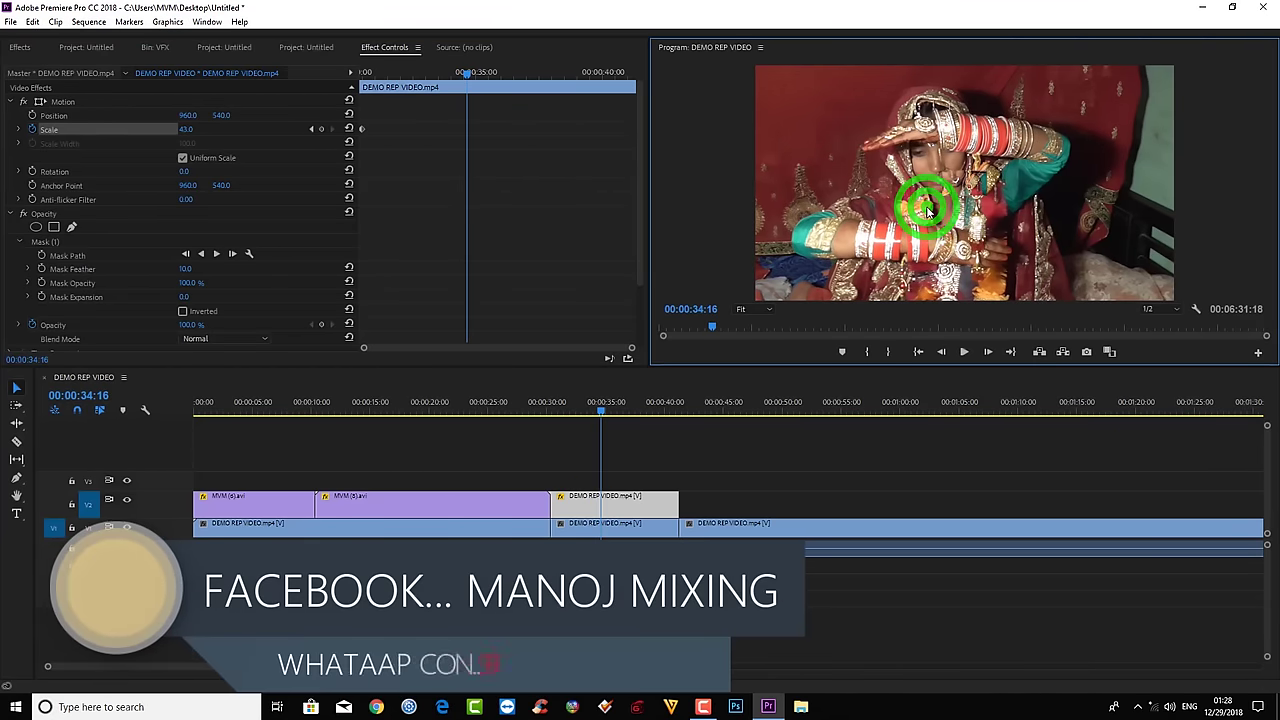
{"action": "left_click", "coordinate": [191, 133]}
{"action": "type", "text": "43"}
{"action": "key", "text": "Return"}
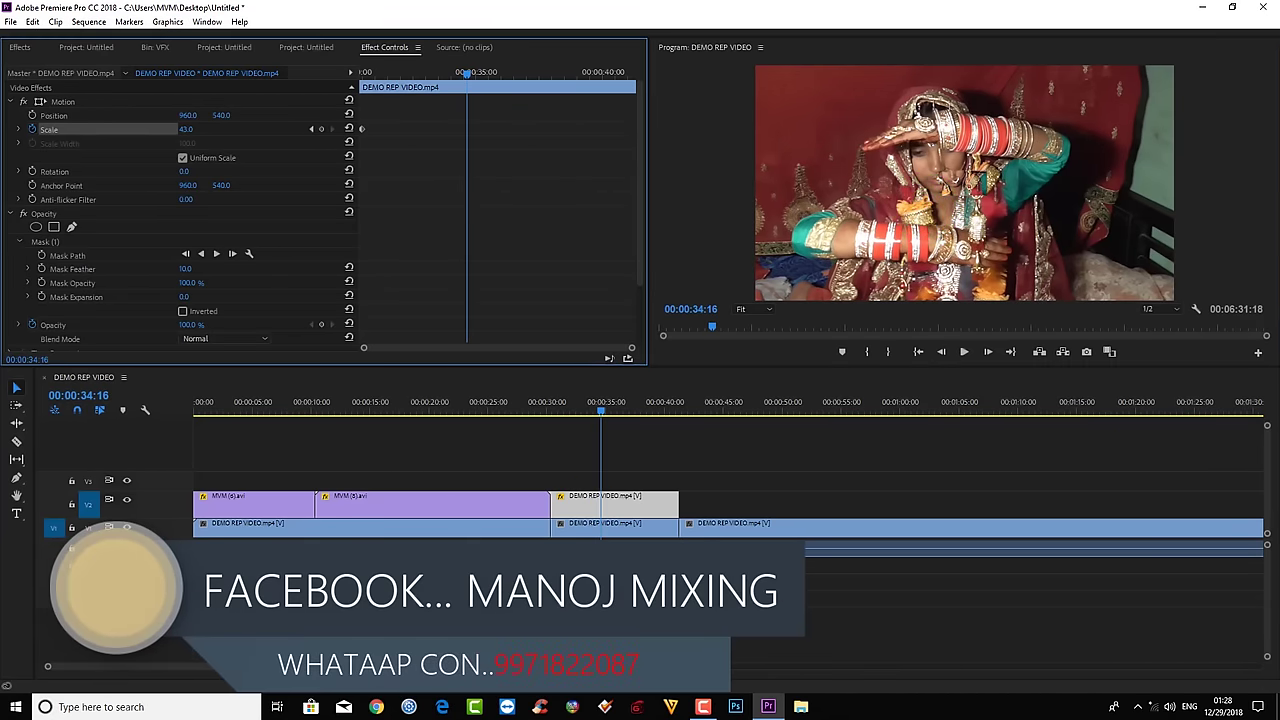
Raise Scale to about 200 near 00:00:34:15 to add the zoom keyframe.
{"action": "left_click_drag", "start_coordinate": [186, 129], "coordinate": [281, 129]}
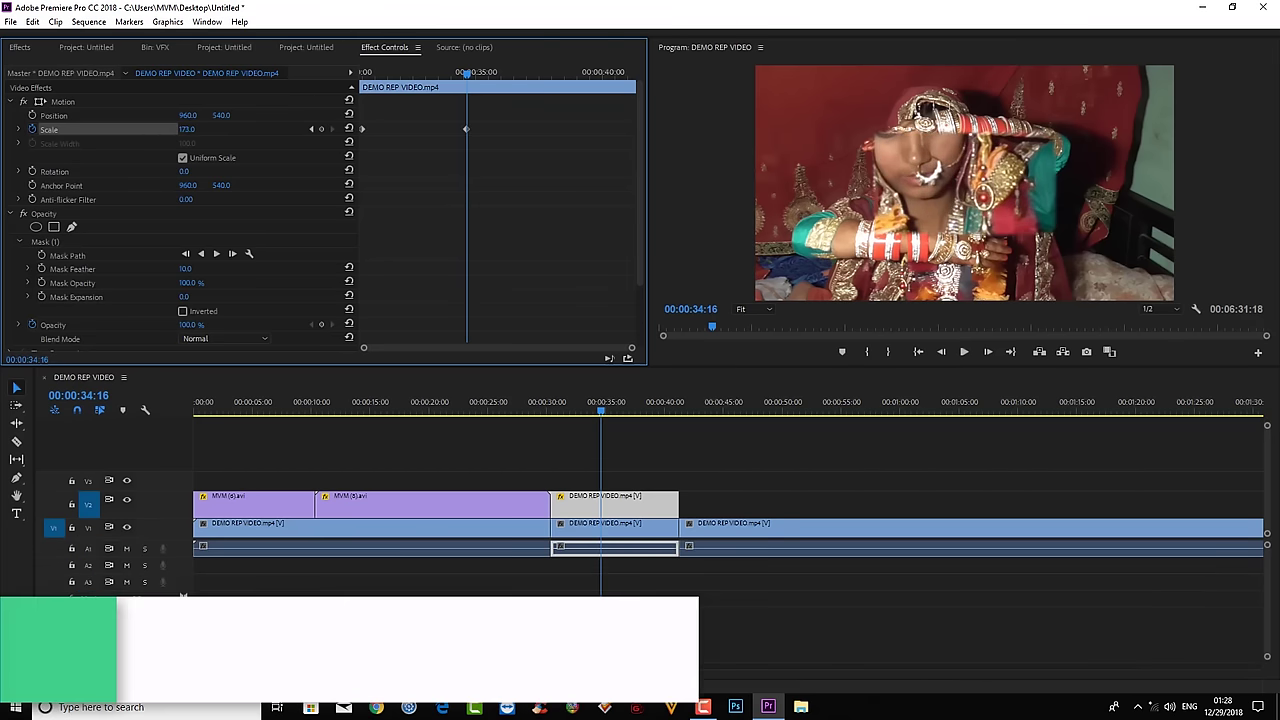
{"action": "left_click", "coordinate": [578, 412]}
{"action": "left_click", "coordinate": [614, 414]}
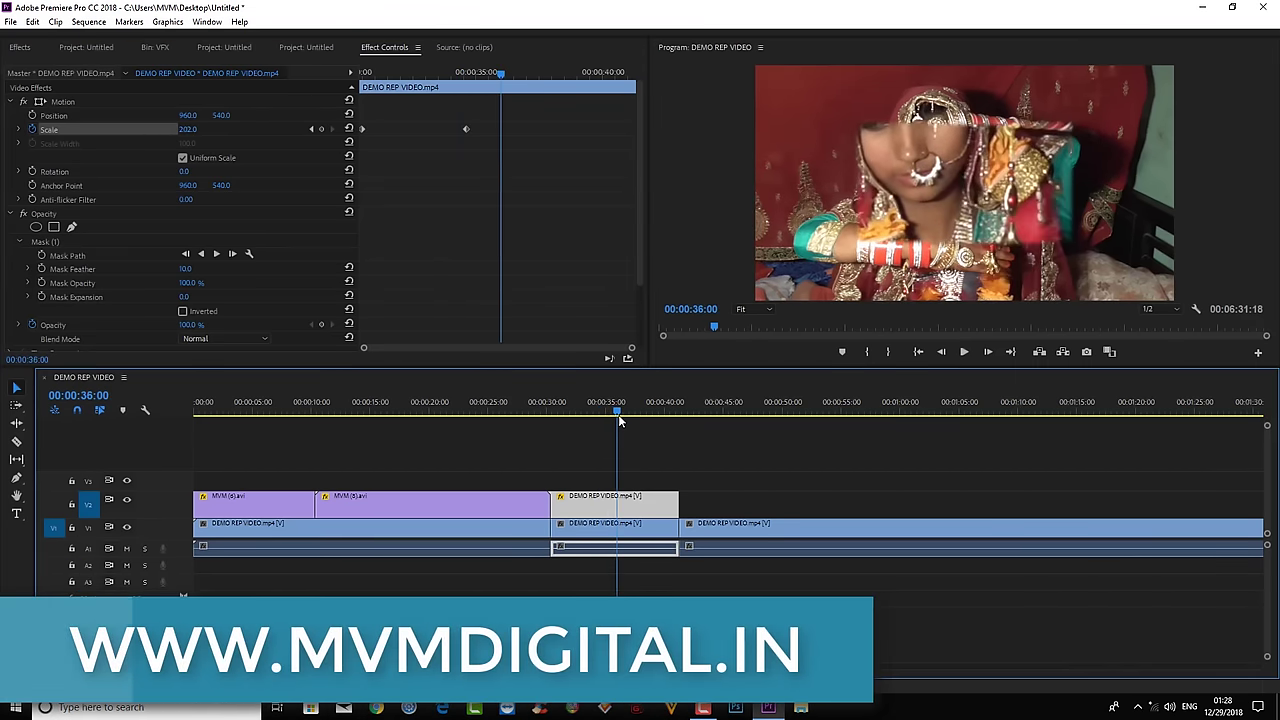
{"action": "left_click", "coordinate": [500, 72]}
{"action": "mouse_move", "coordinate": [503, 128]}
{"action": "left_mouse_down"}
{"action": "mouse_move", "coordinate": [462, 85]}
{"action": "mouse_move", "coordinate": [346, 206]}
{"action": "left_mouse_up"}
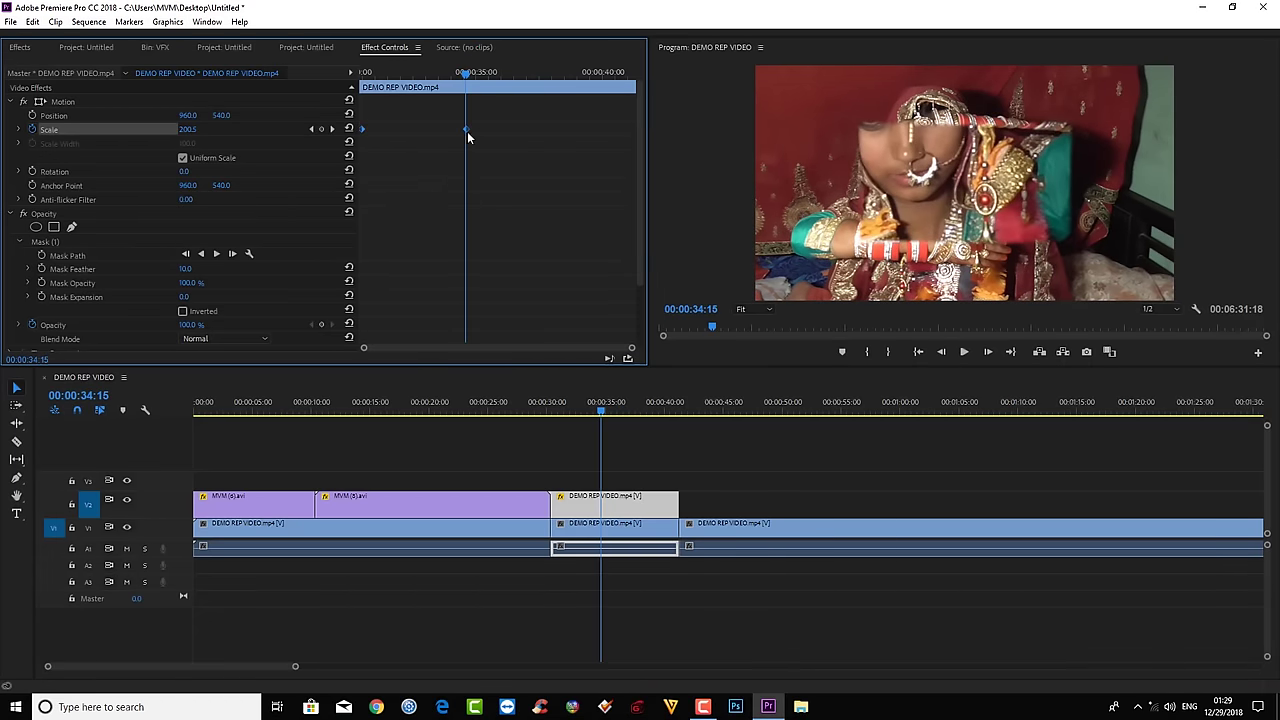
Make the Scale keyframes Bezier and play back the zoom from the clip's start.
{"action": "right_click", "coordinate": [466, 130]}
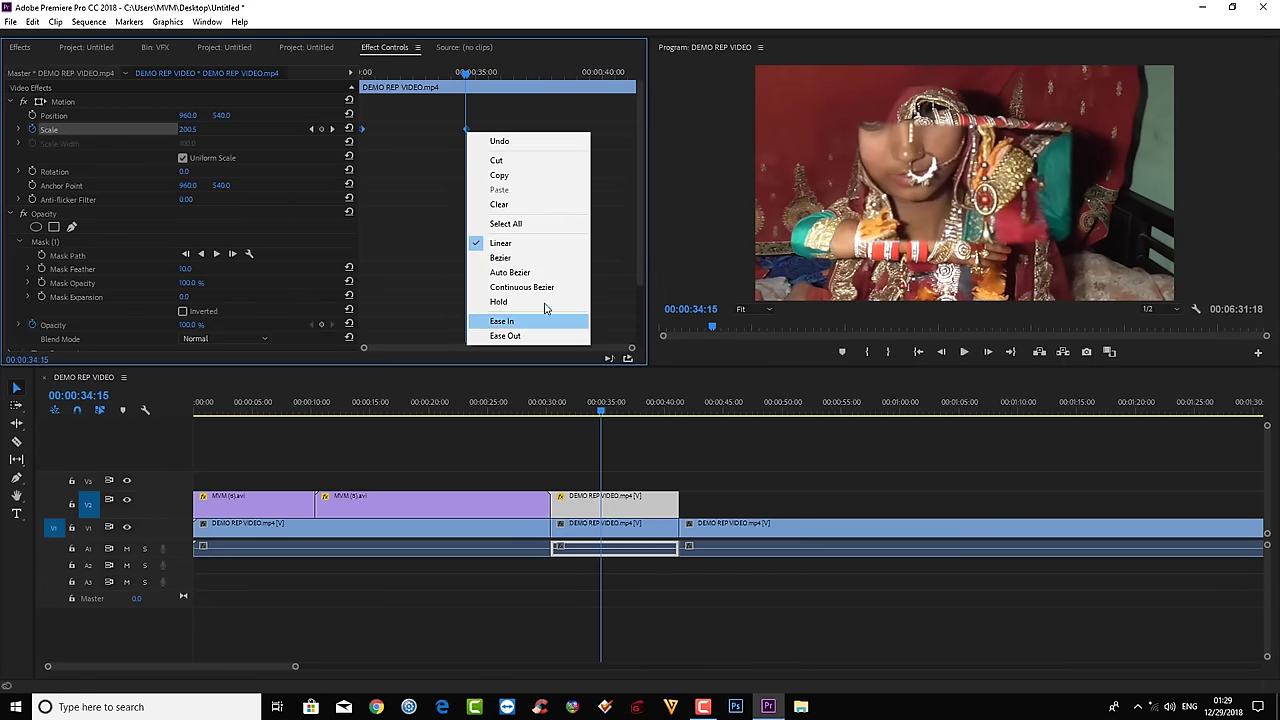
{"action": "left_click", "coordinate": [503, 260]}
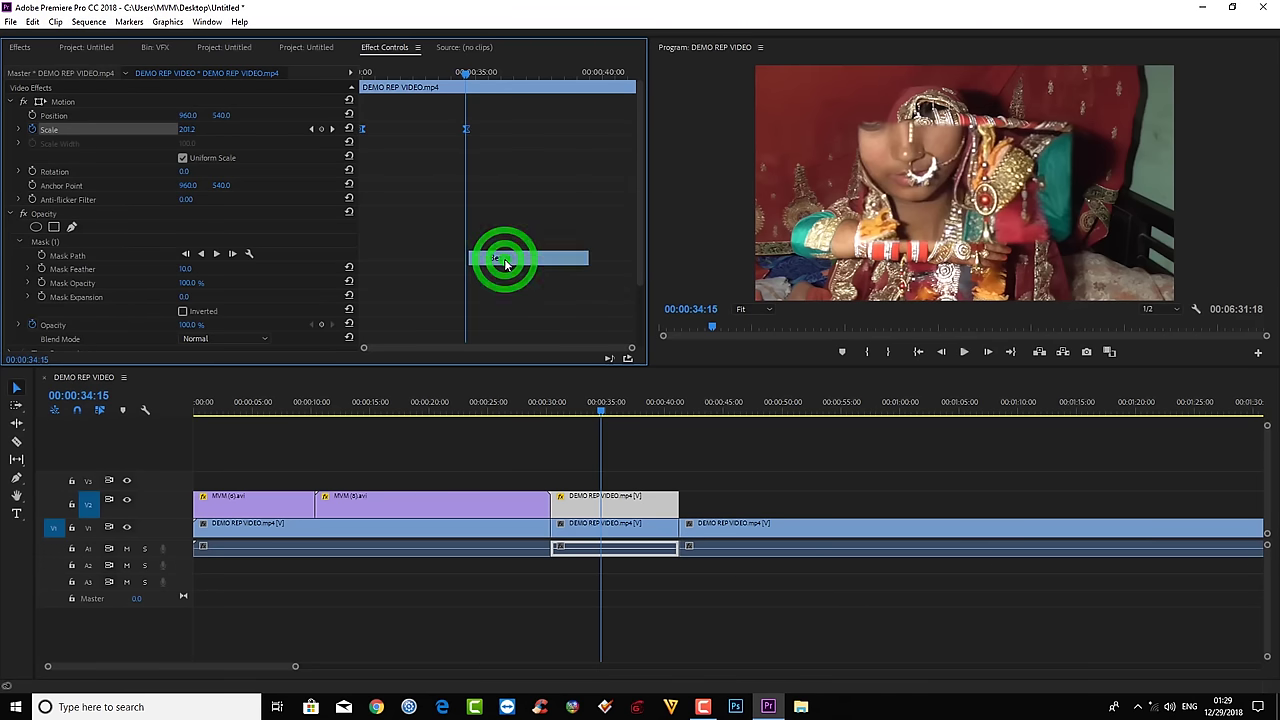
{"action": "left_click_drag", "start_coordinate": [463, 72], "coordinate": [448, 76]}
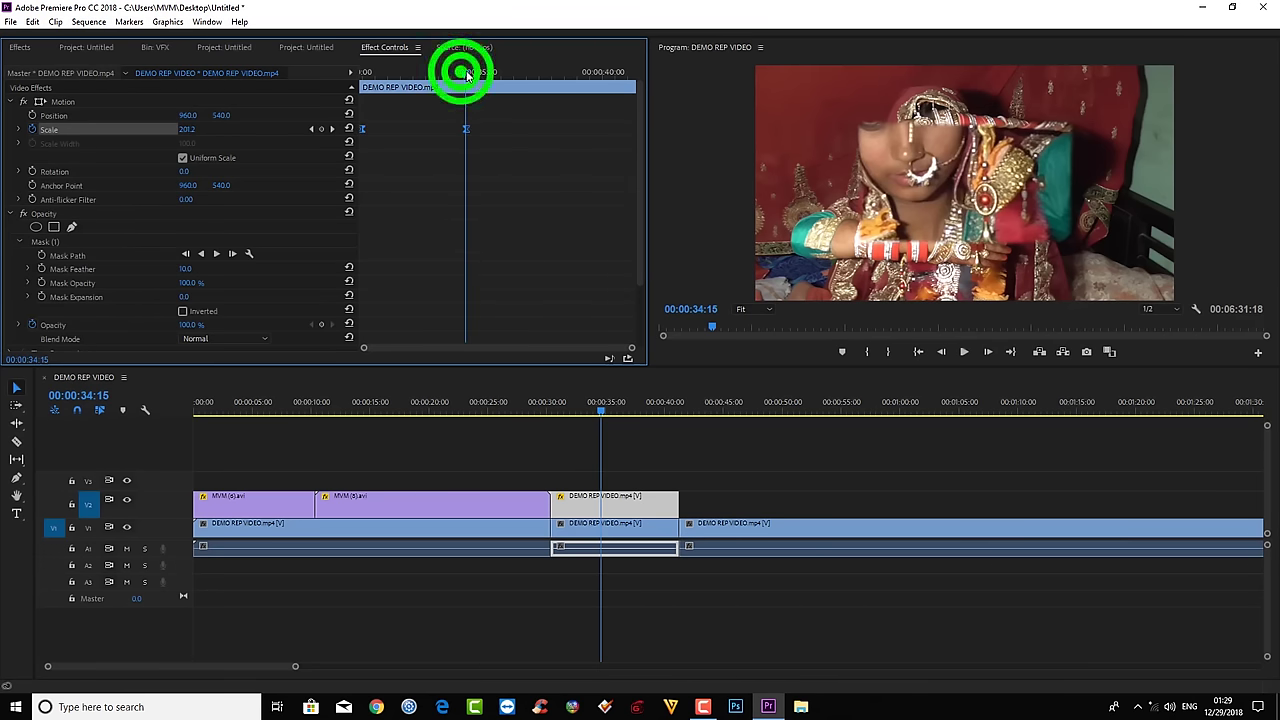
{"action": "key", "text": "space"}
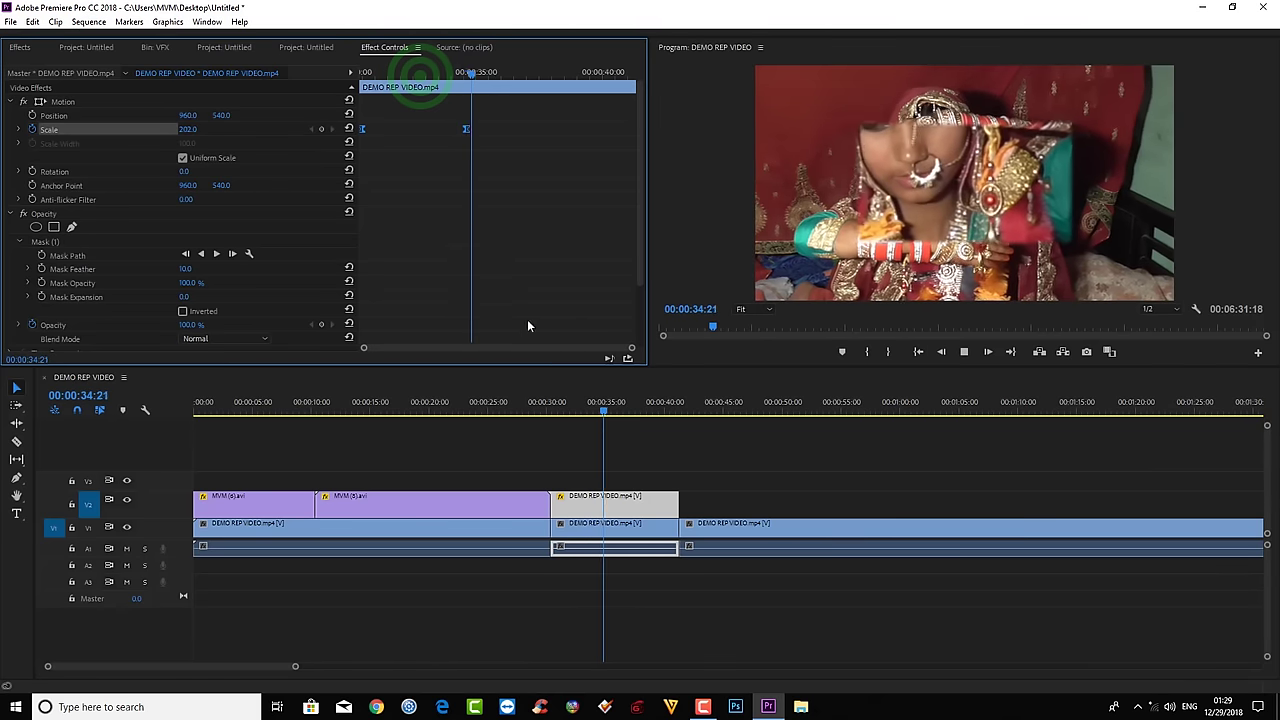
{"action": "left_click", "coordinate": [432, 87]}
{"action": "key", "text": "Up"}
{"action": "key", "text": "space"}
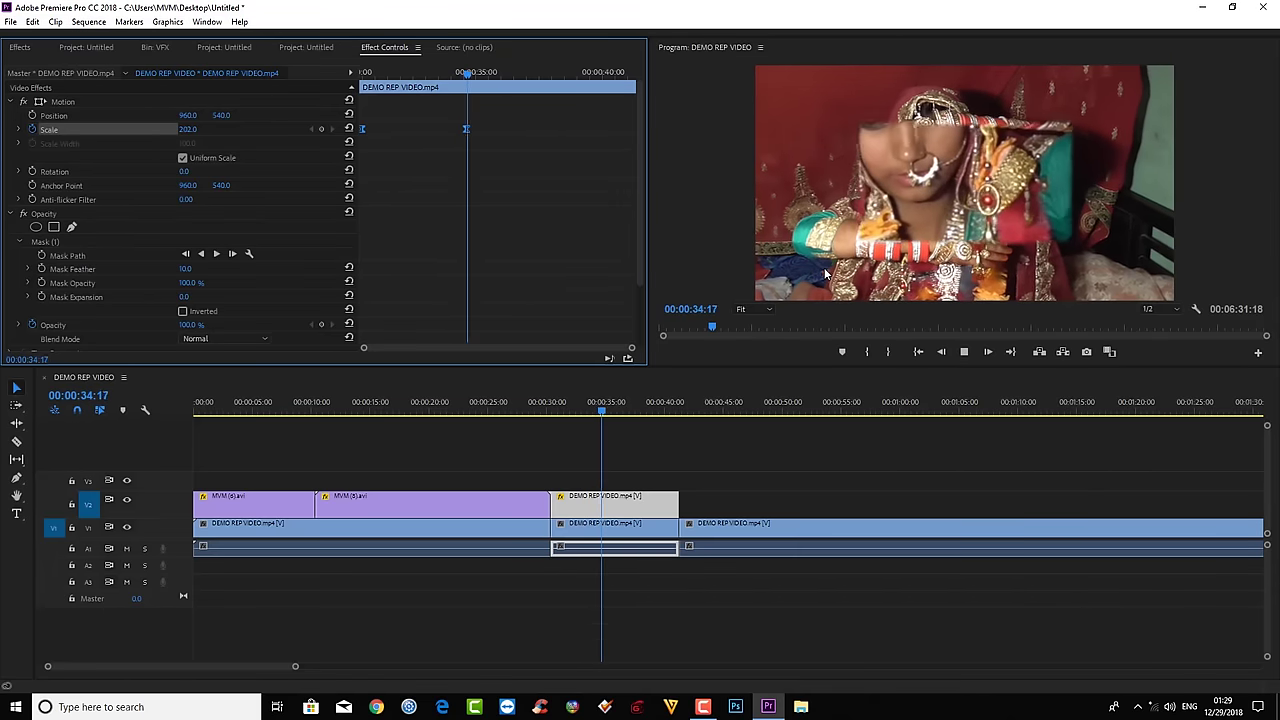
{"action": "key", "text": "space"}
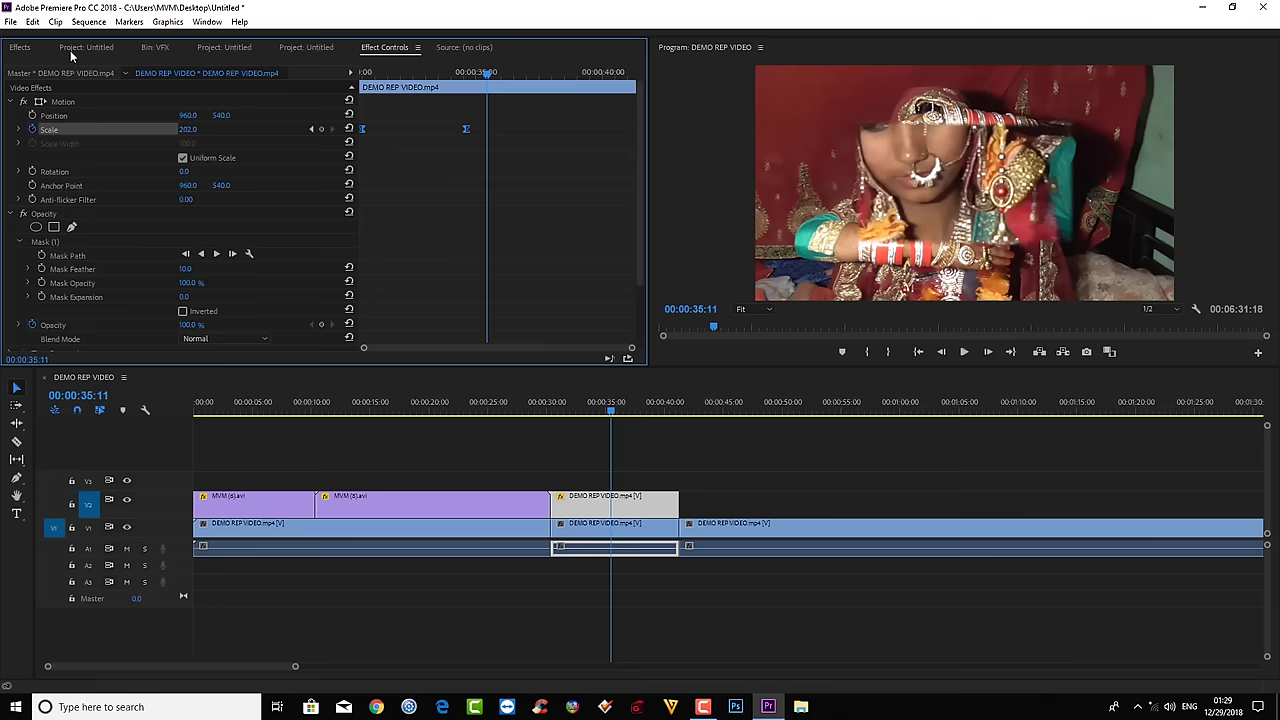
{"action": "mouse_move", "coordinate": [483, 74]}
{"action": "left_mouse_down"}
{"action": "mouse_move", "coordinate": [362, 76]}
{"action": "mouse_move", "coordinate": [306, 94]}
{"action": "mouse_move", "coordinate": [366, 87]}
{"action": "left_mouse_up"}
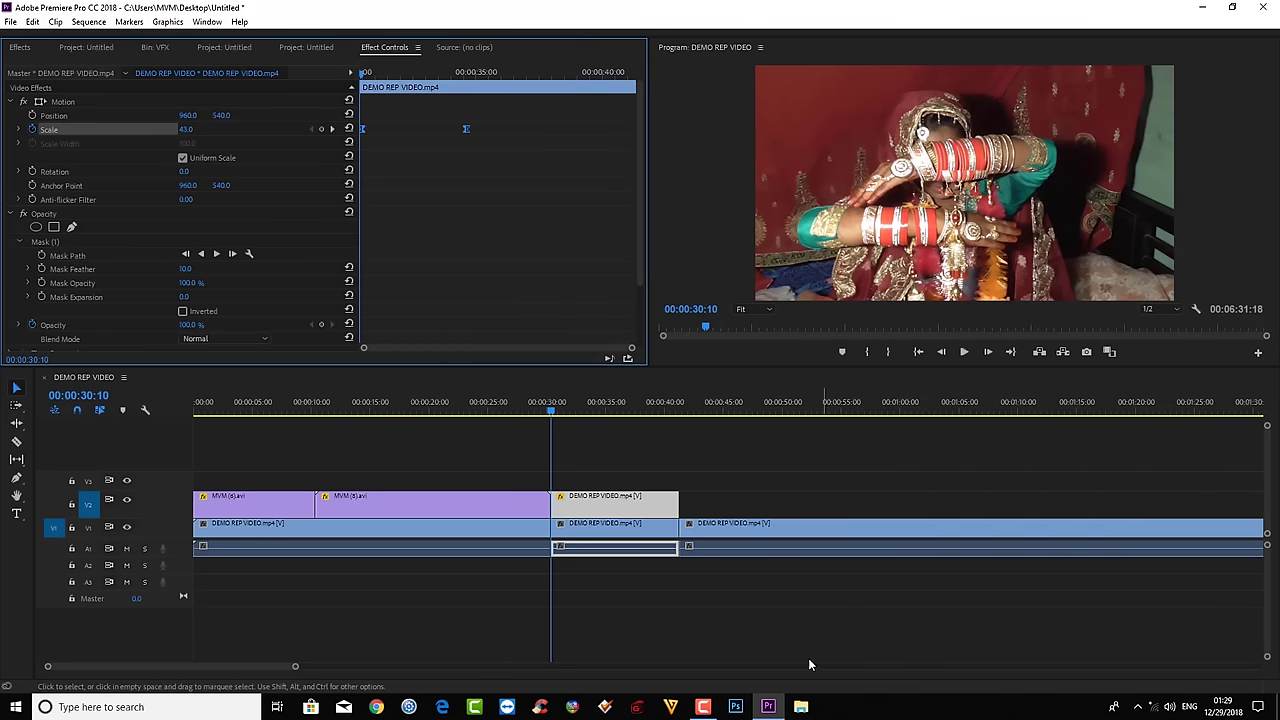
Deselect the DEMO REP VIDEO clip by clicking empty timeline space.
{"action": "left_click", "coordinate": [705, 706]}
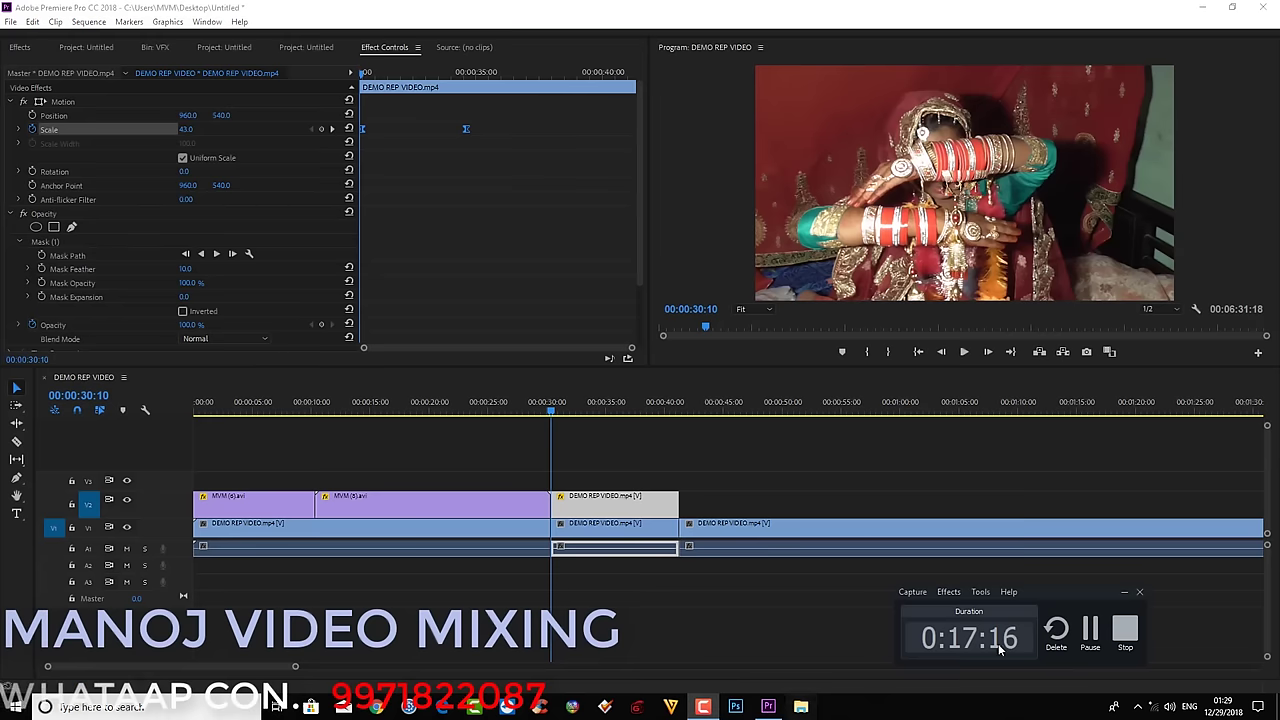
{"action": "left_click", "coordinate": [800, 452]}
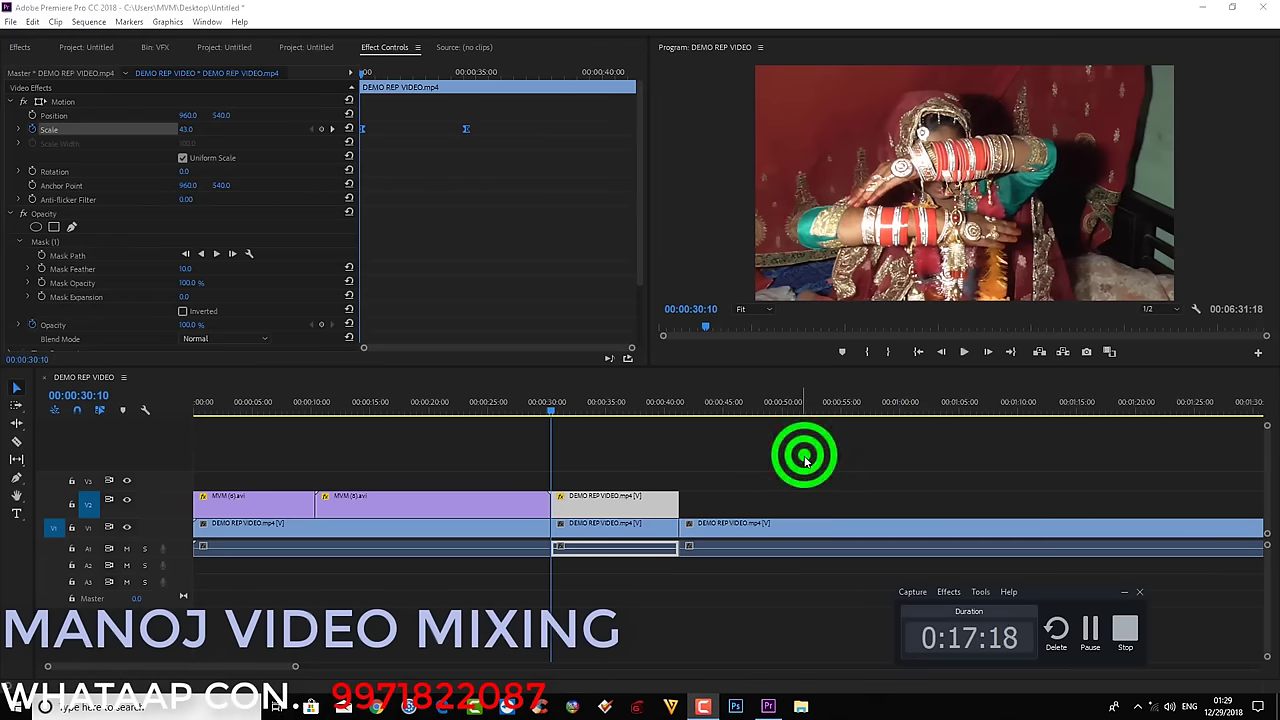